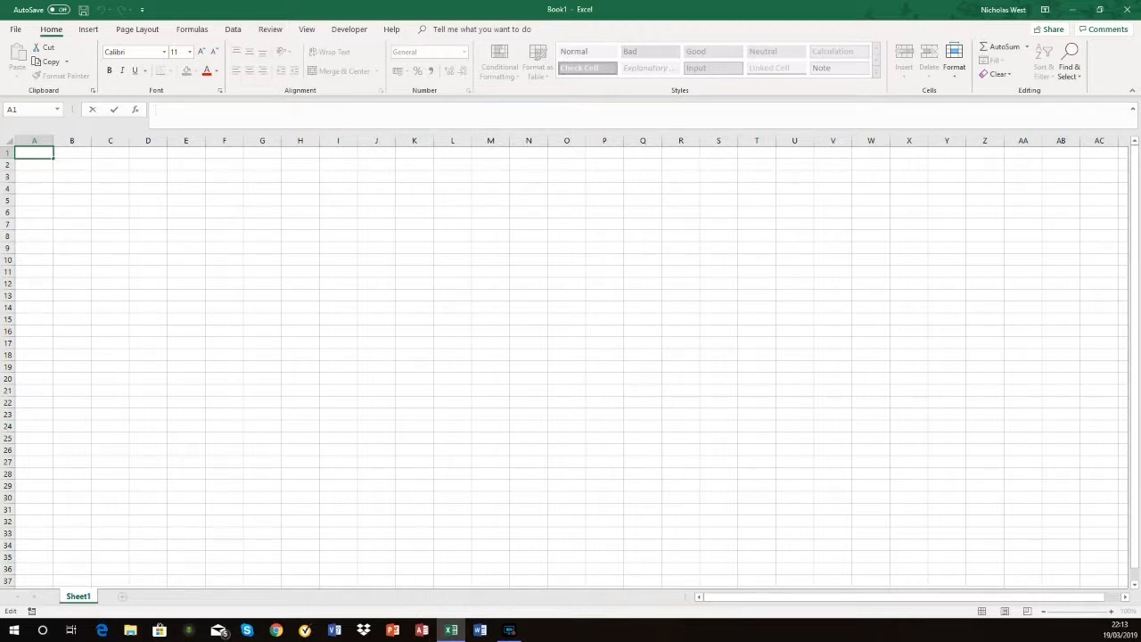
Step: Look through the Excel Lessons Working Folder for text files that can be opened, and close it without opening any
click(16, 29)
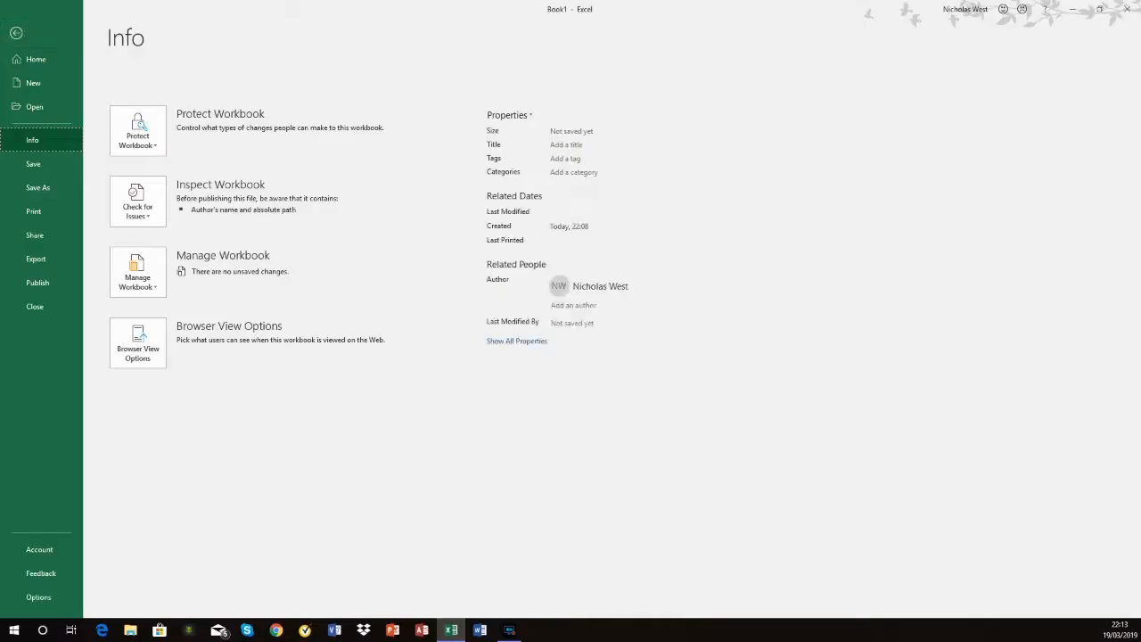
click(34, 107)
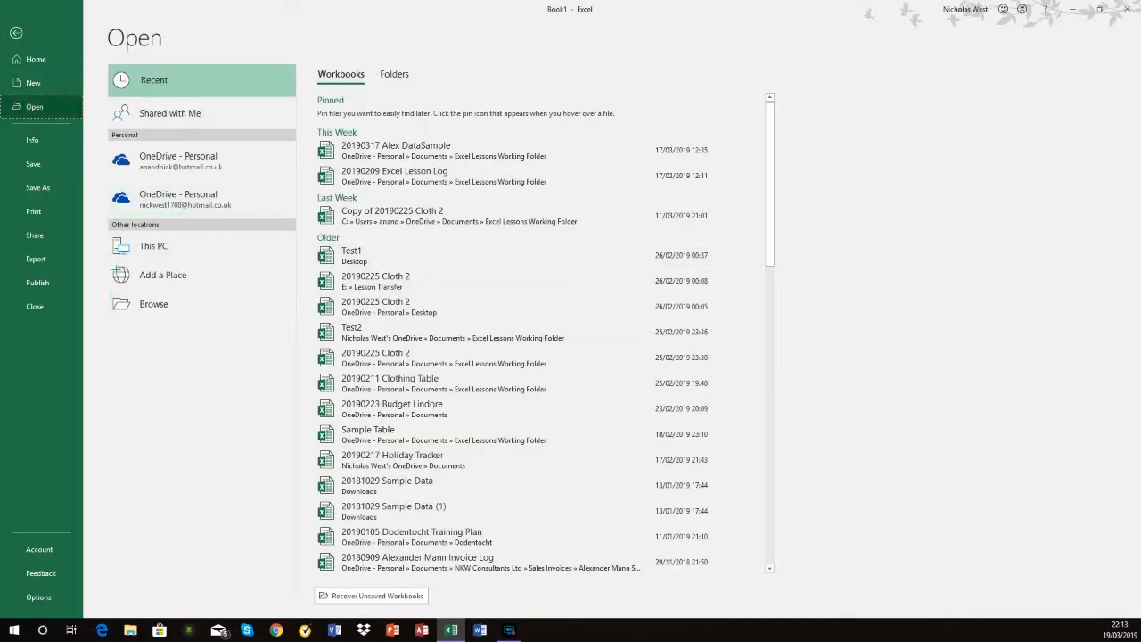
click(154, 304)
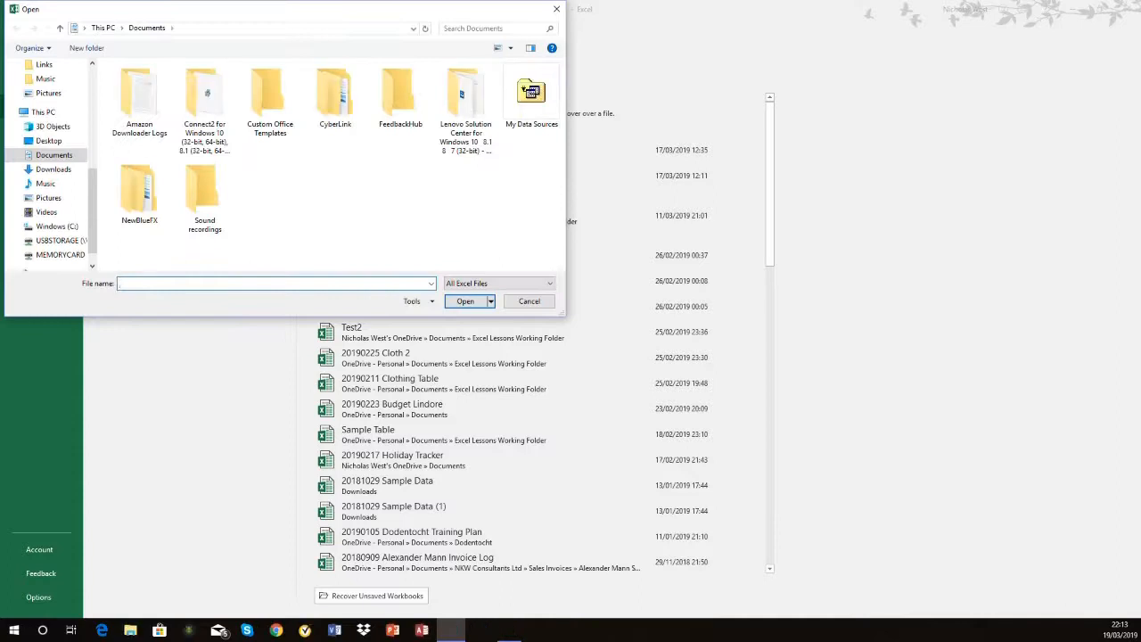
scroll(49, 165, up, 6)
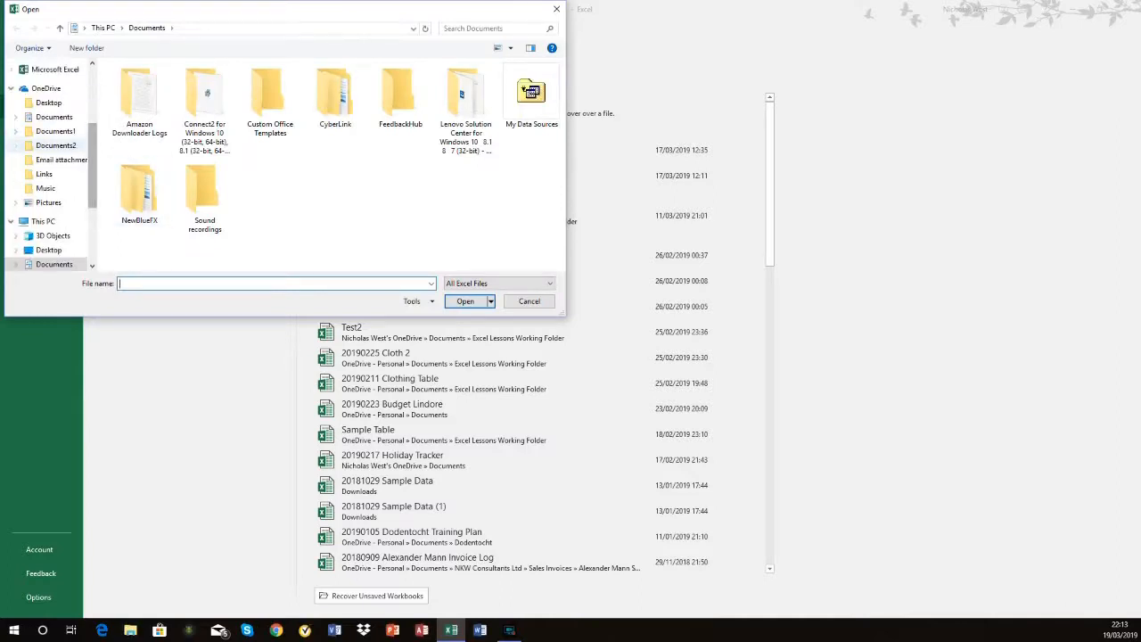
click(58, 149)
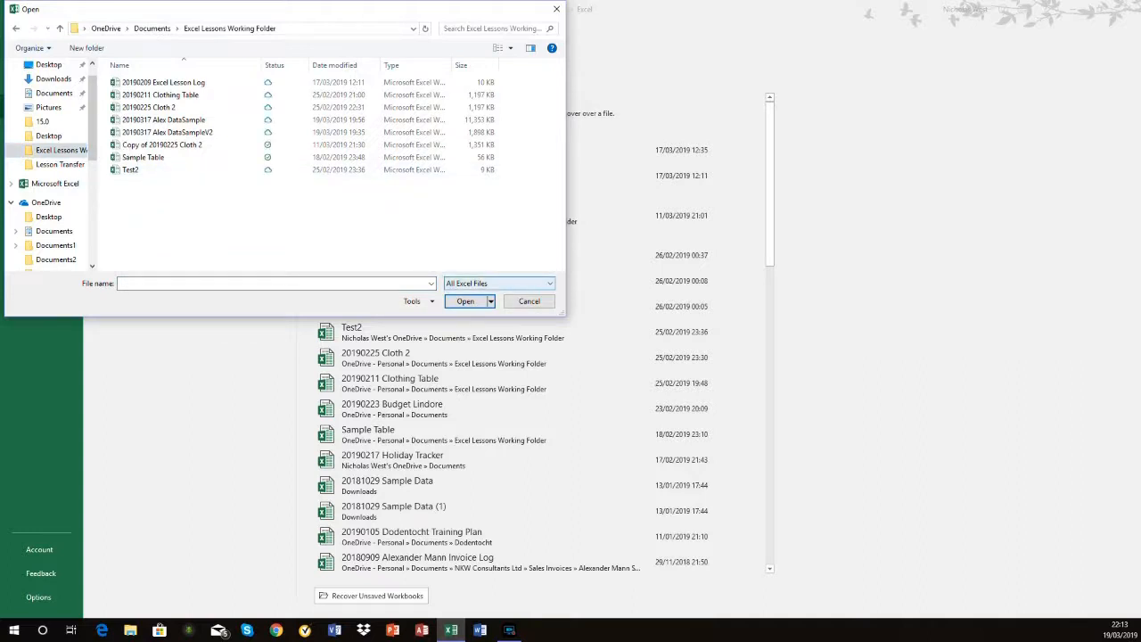
click(499, 283)
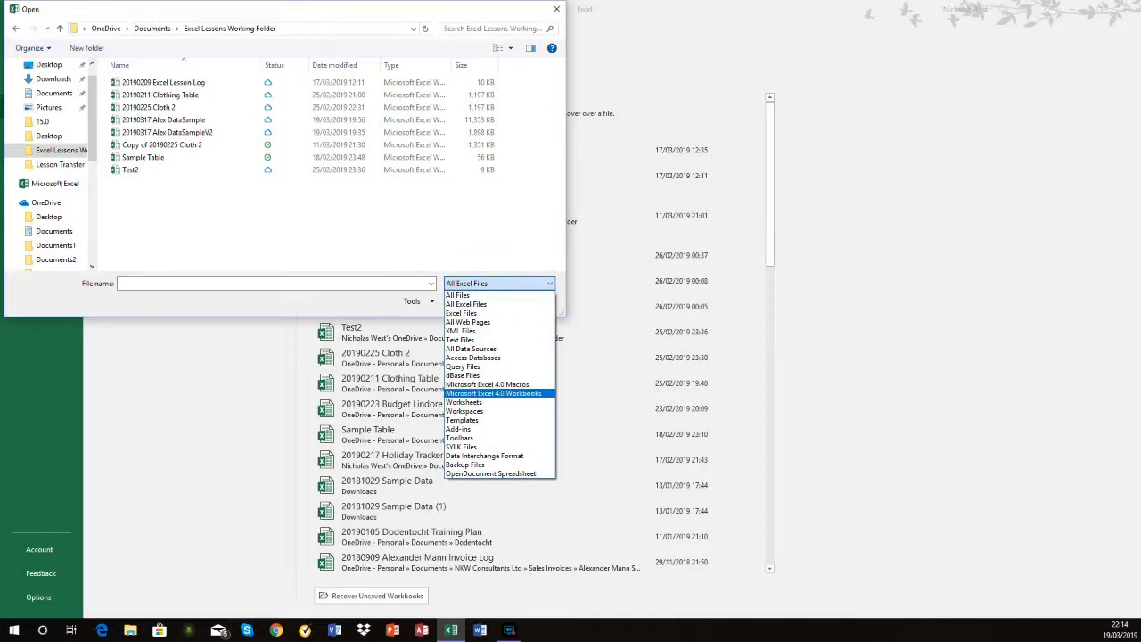
click(460, 339)
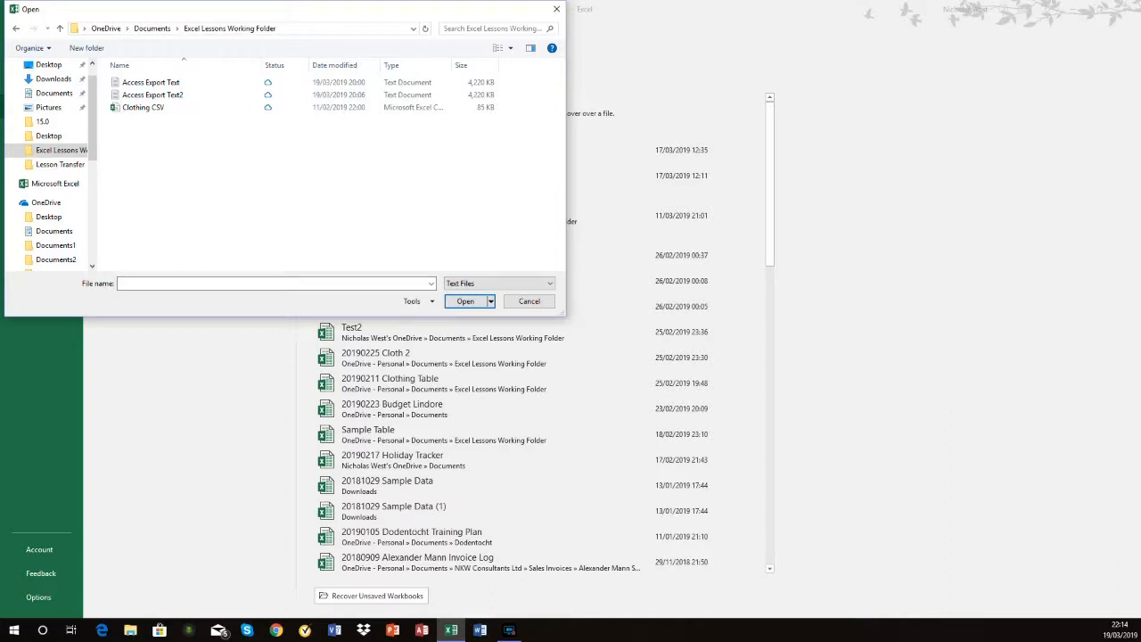
click(529, 301)
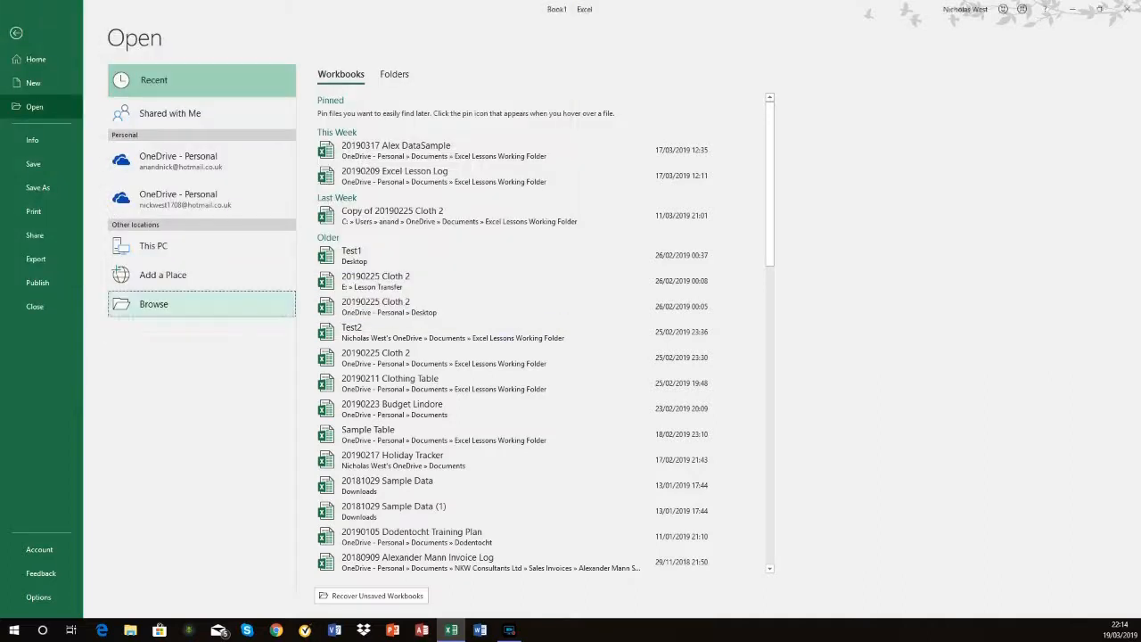
key(Escape)
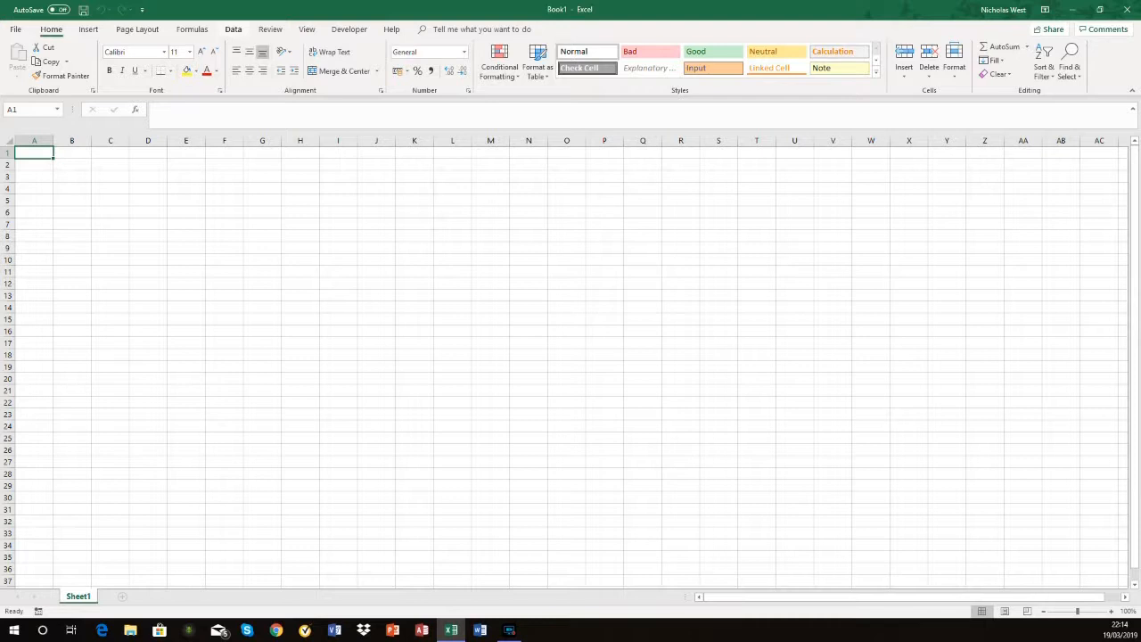
Step: Start a text/CSV import of the Access Export Text file from the Excel Lessons Working Folder
click(233, 28)
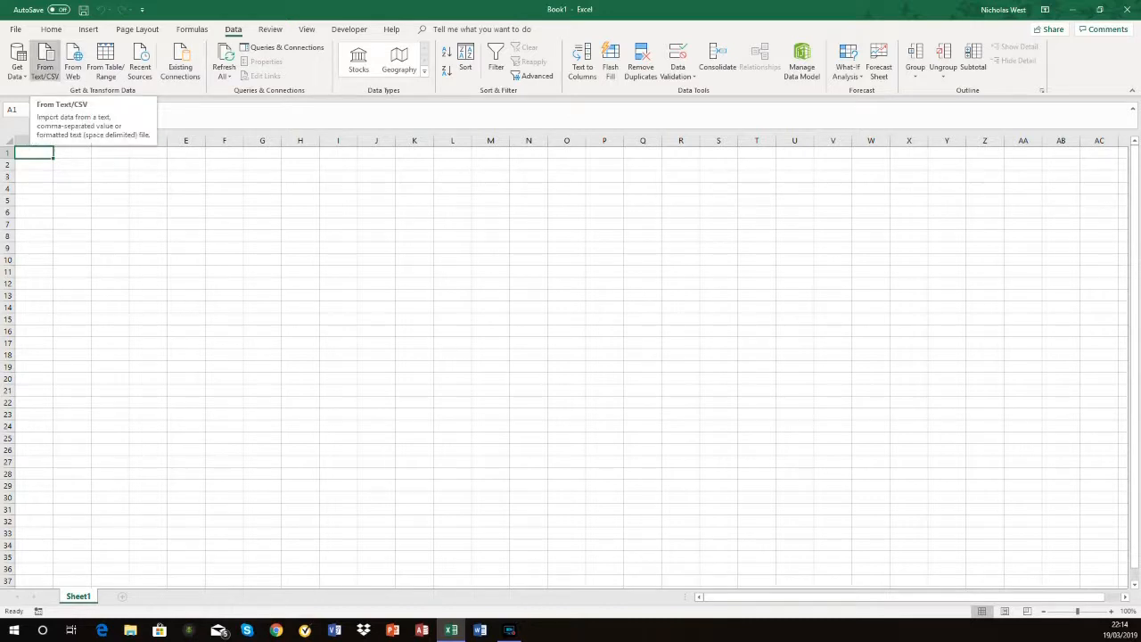
click(44, 62)
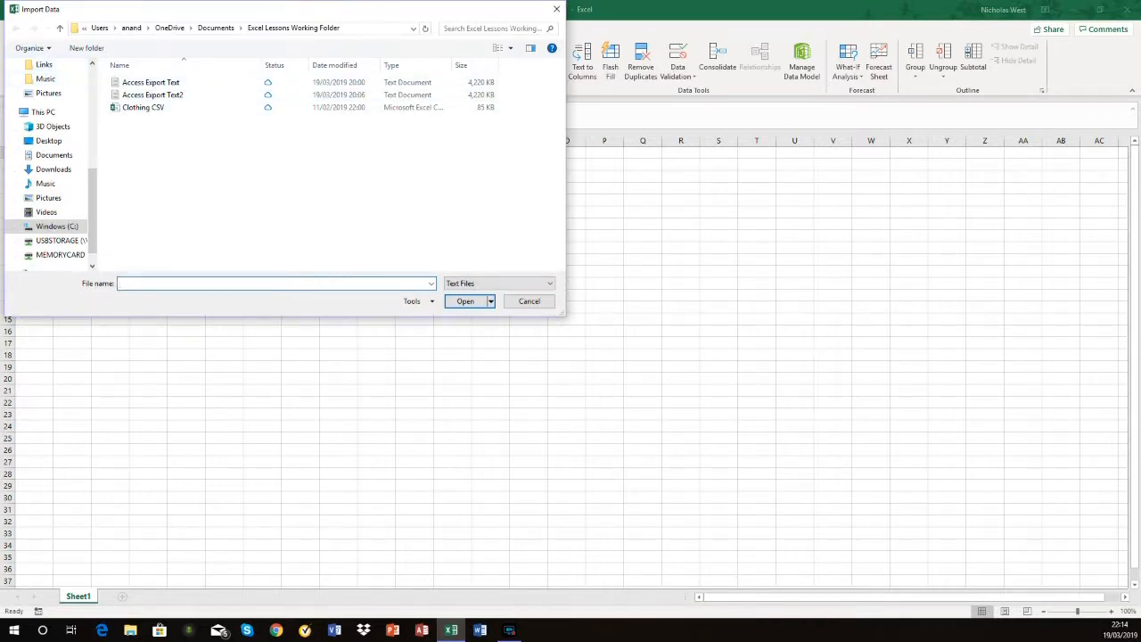
click(150, 83)
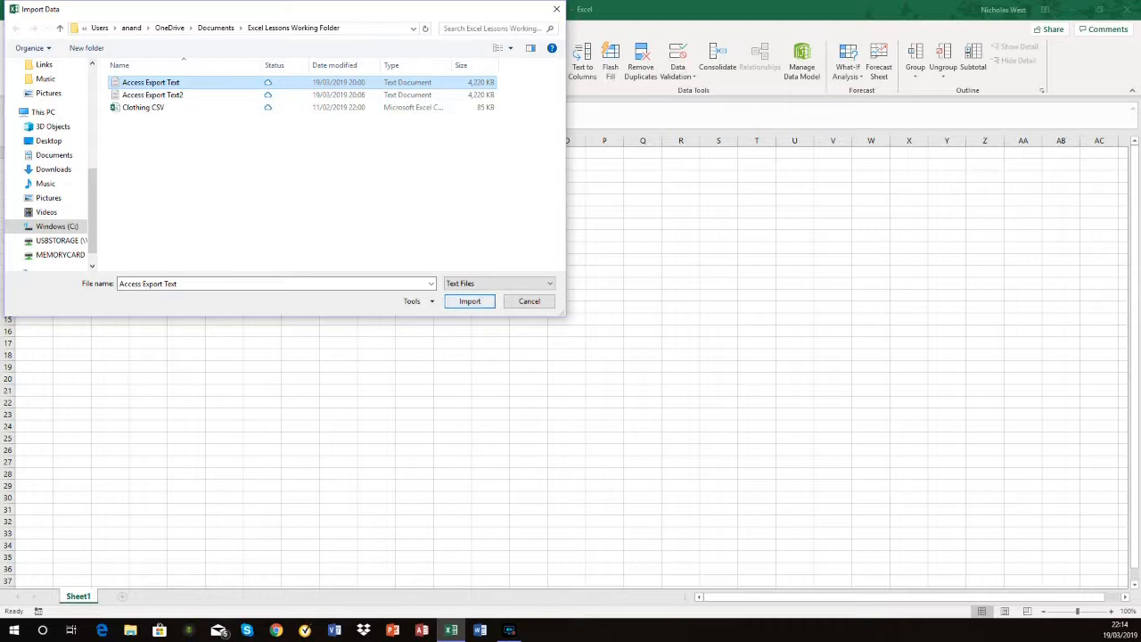
key(Return)
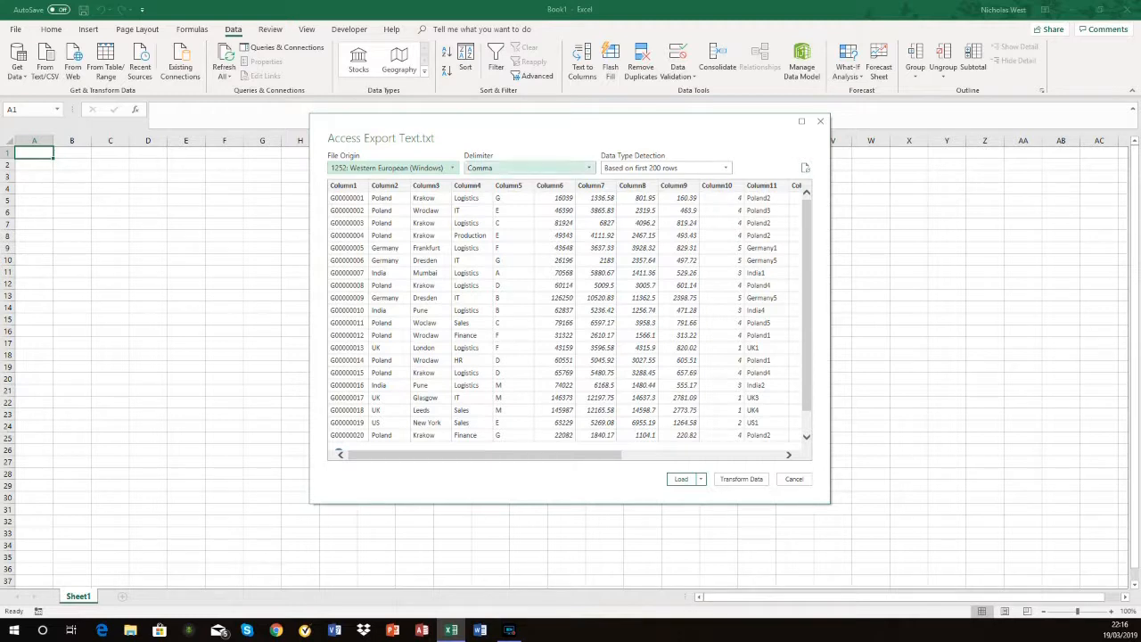
Step: Try the custom delimiter in the import preview and set the delimiter back to Comma
click(588, 168)
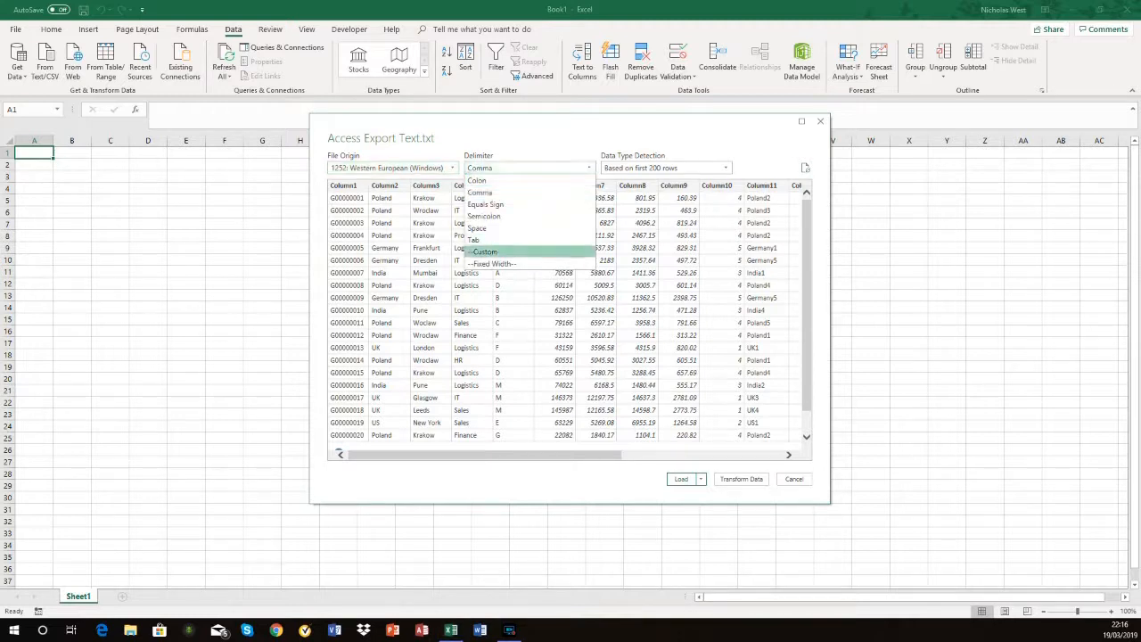
click(524, 253)
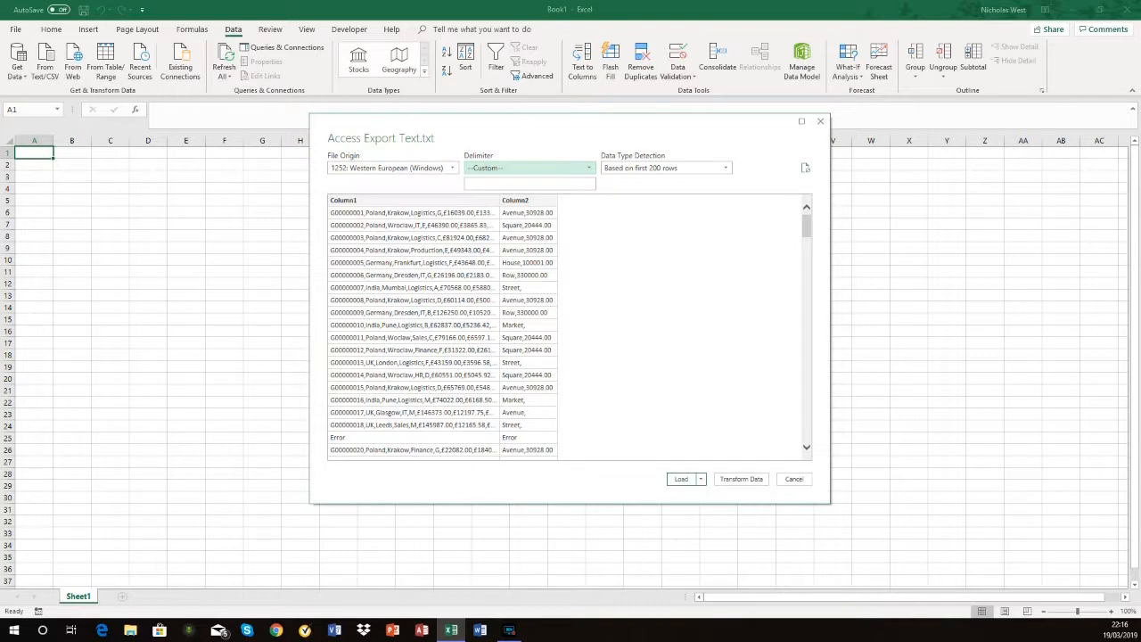
click(526, 167)
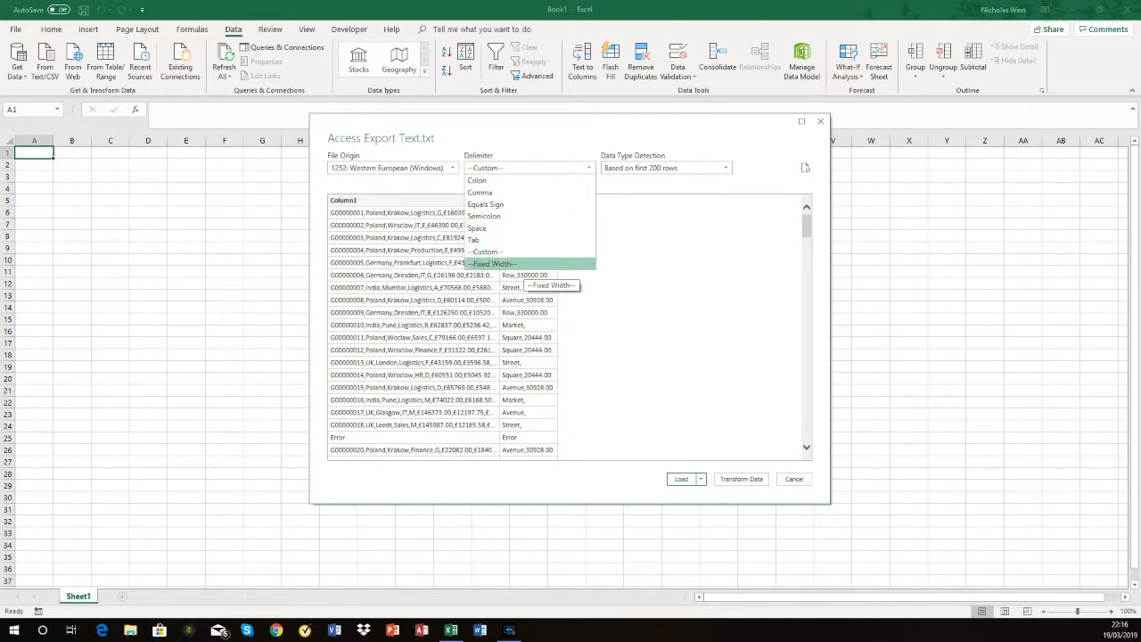
key(Up)
key(Up)
key(Up)
key(Up)
key(Up)
key(Up)
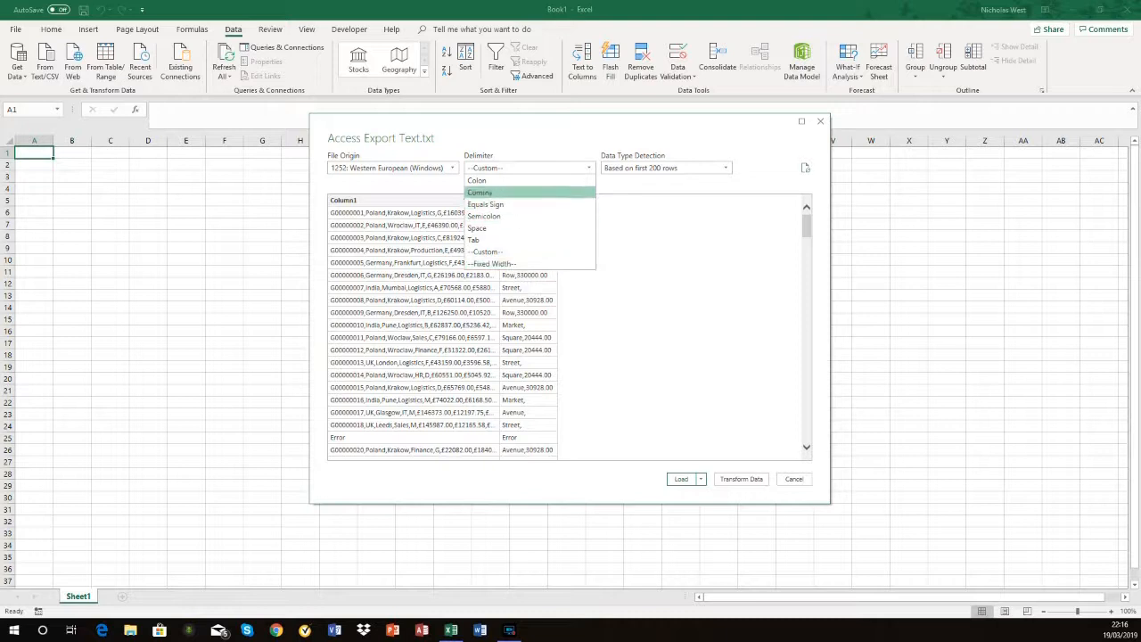
key(Return)
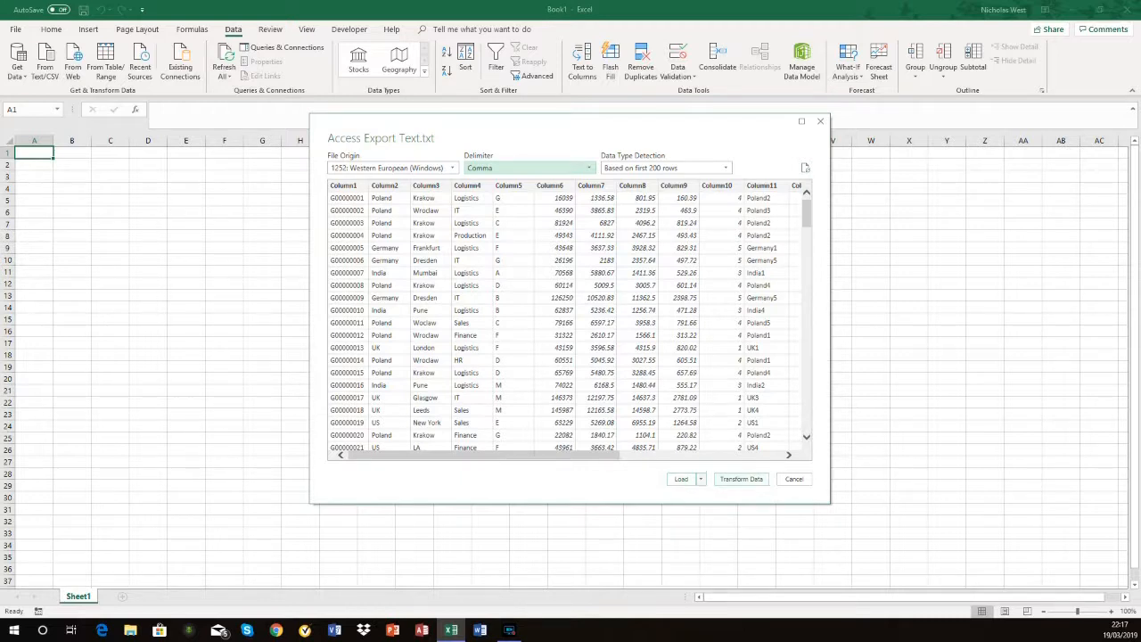
Step: Load the text file's data into the workbook as a connection only, without adding it to the Data Model
click(701, 478)
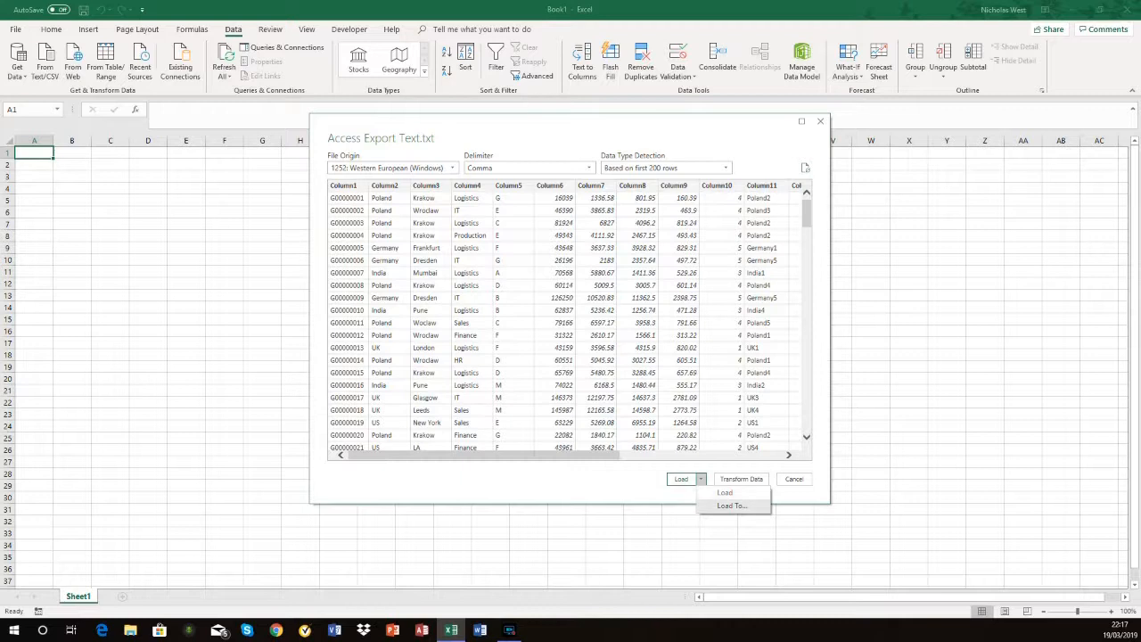
click(732, 505)
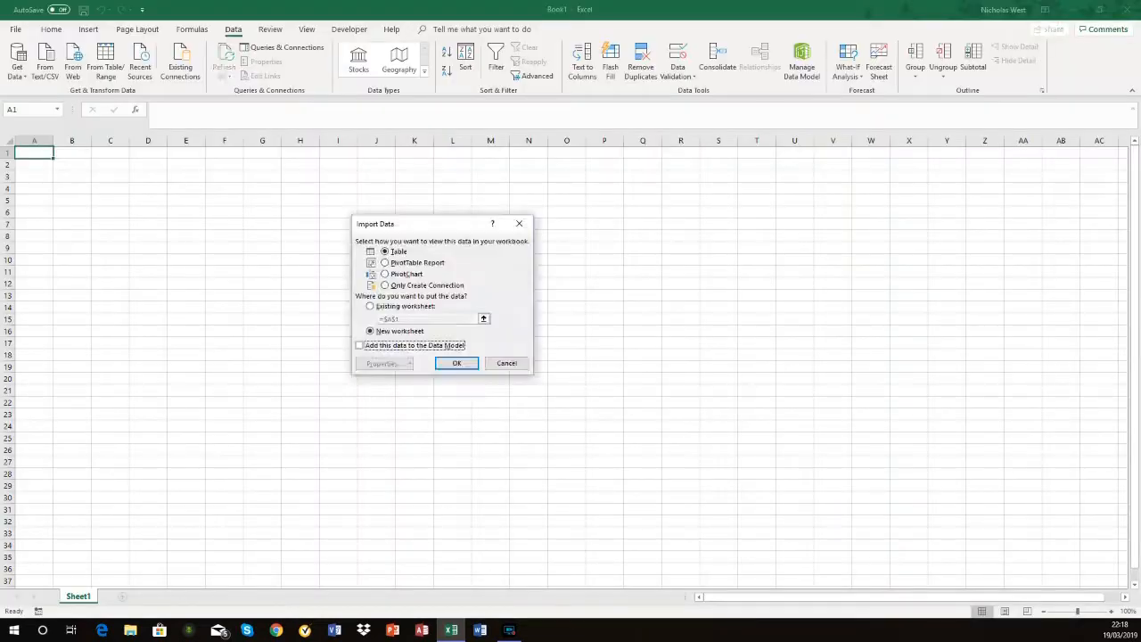
drag(407, 226, 485, 194)
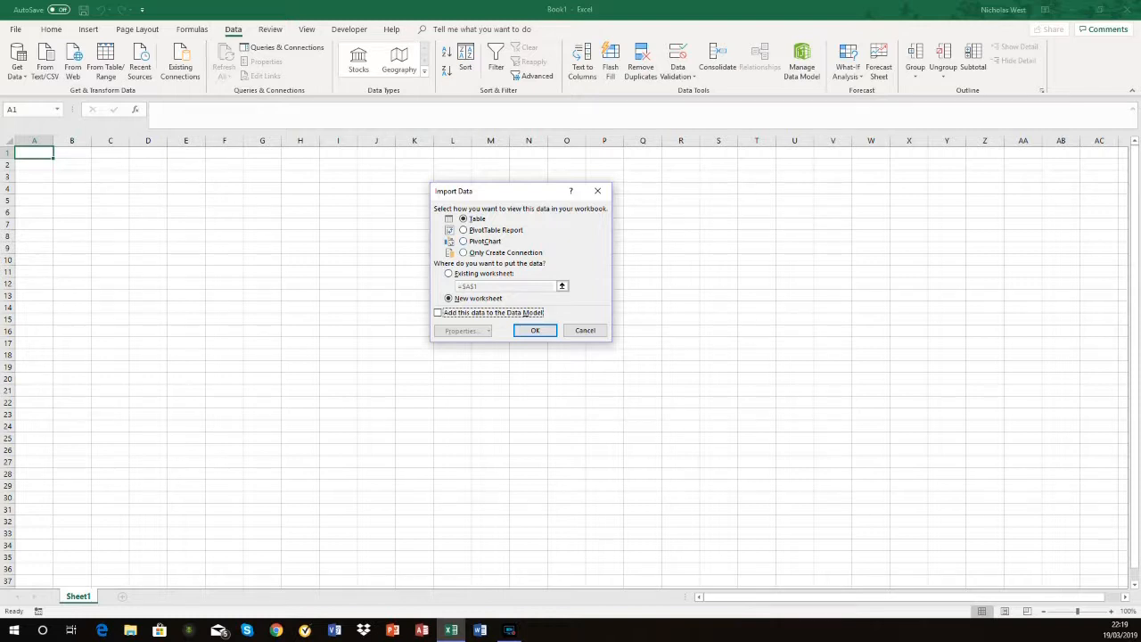
click(464, 253)
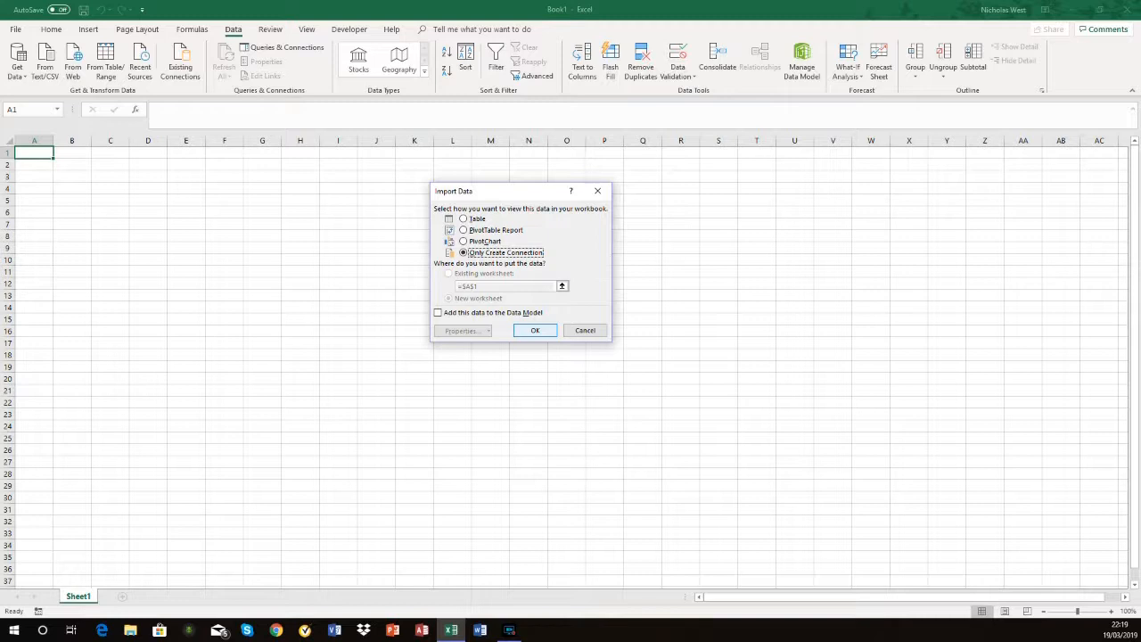
key(Return)
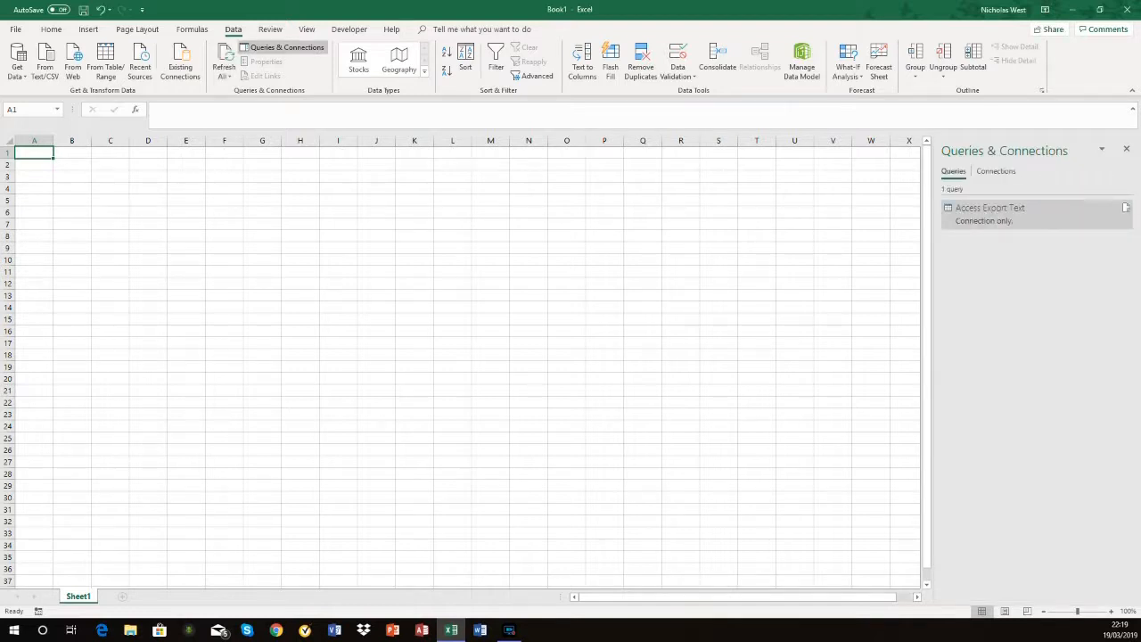
Step: Open the Access Export Text query for editing in the Power Query Editor
mouse_move(989, 214)
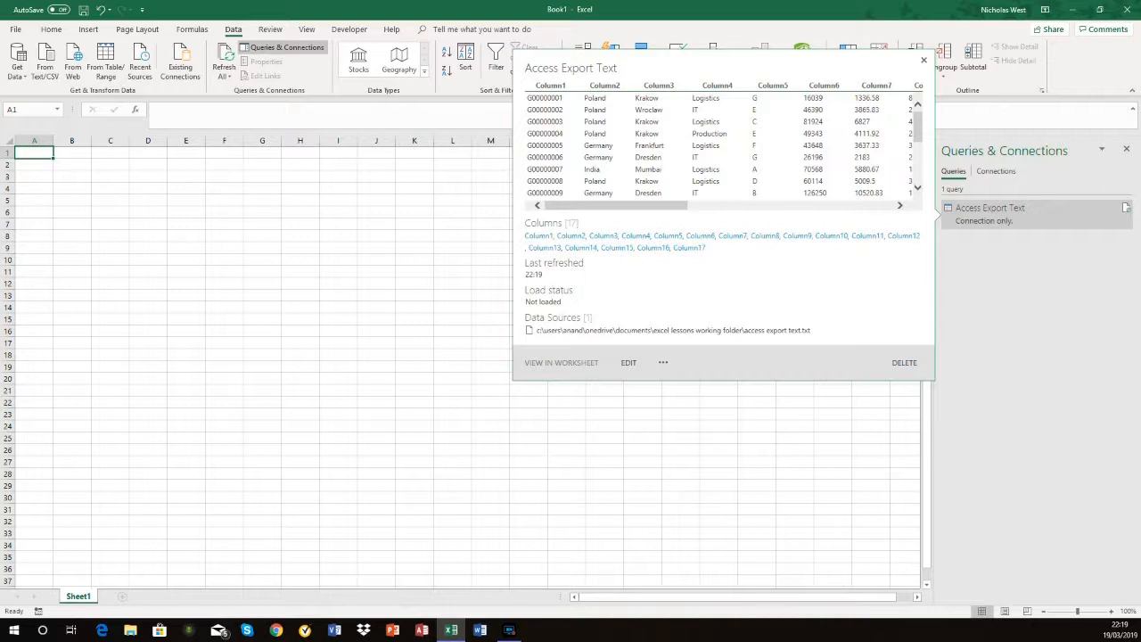
click(1008, 213)
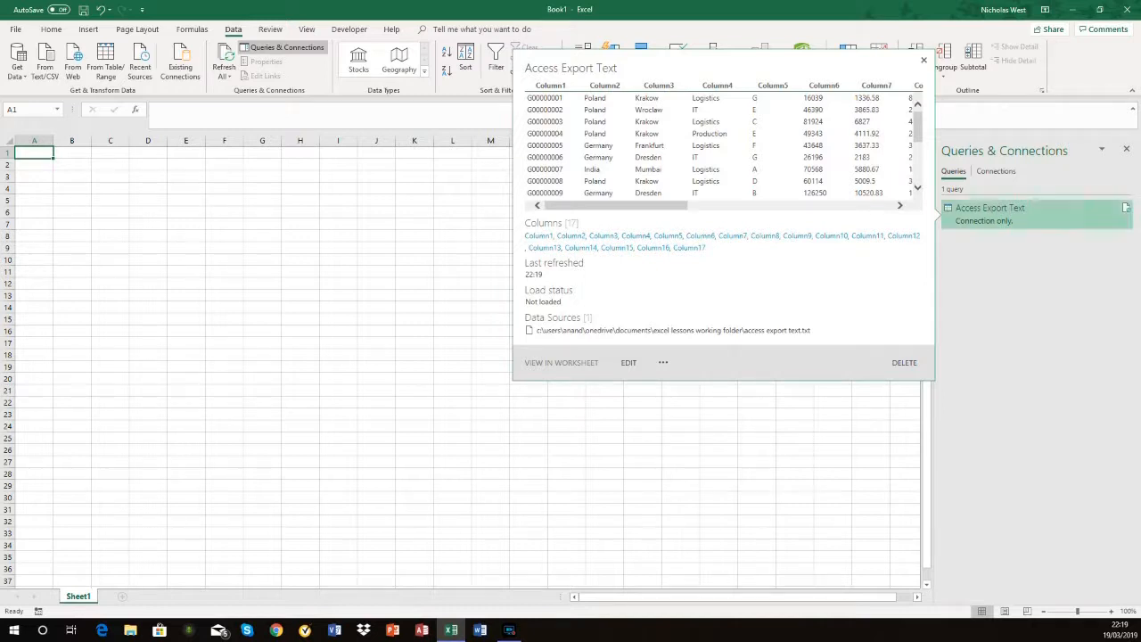
right_click(977, 215)
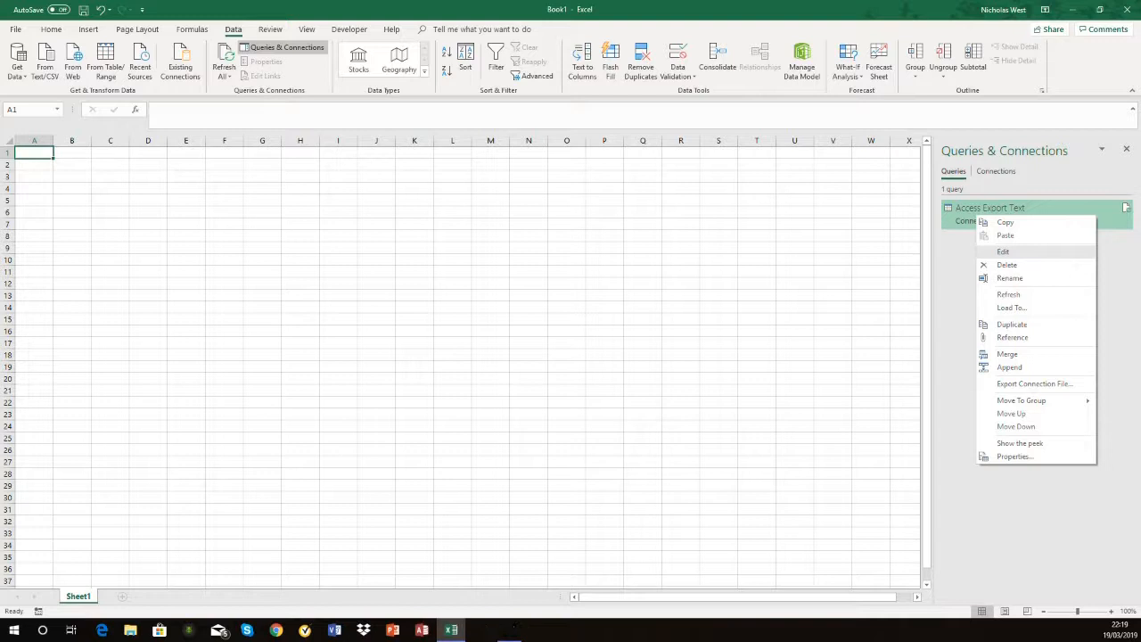
click(1003, 251)
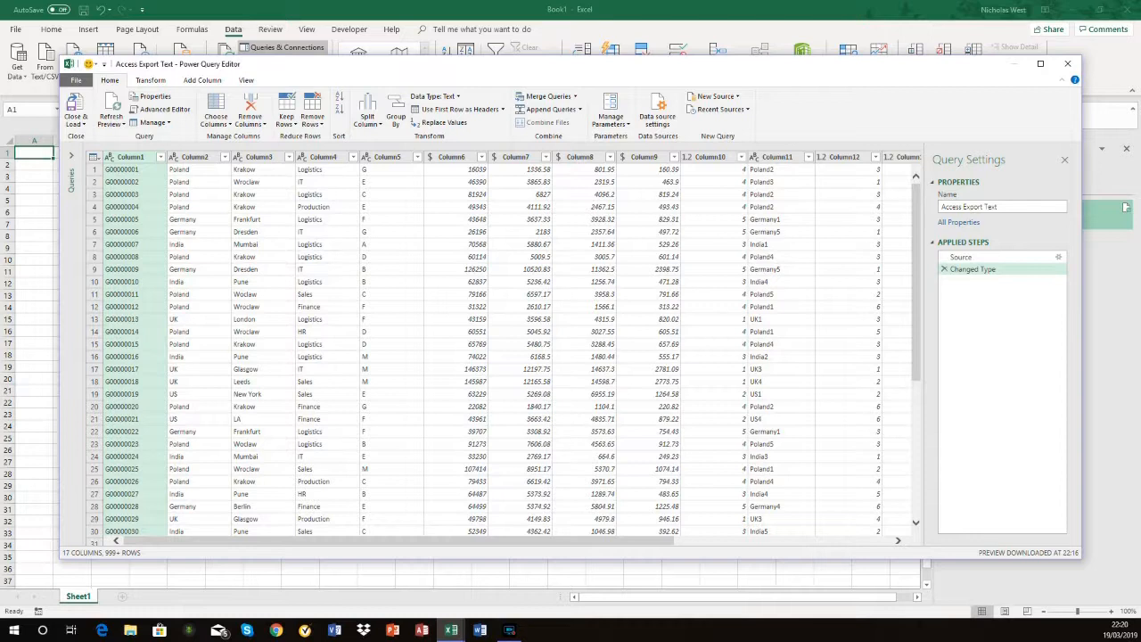
click(159, 157)
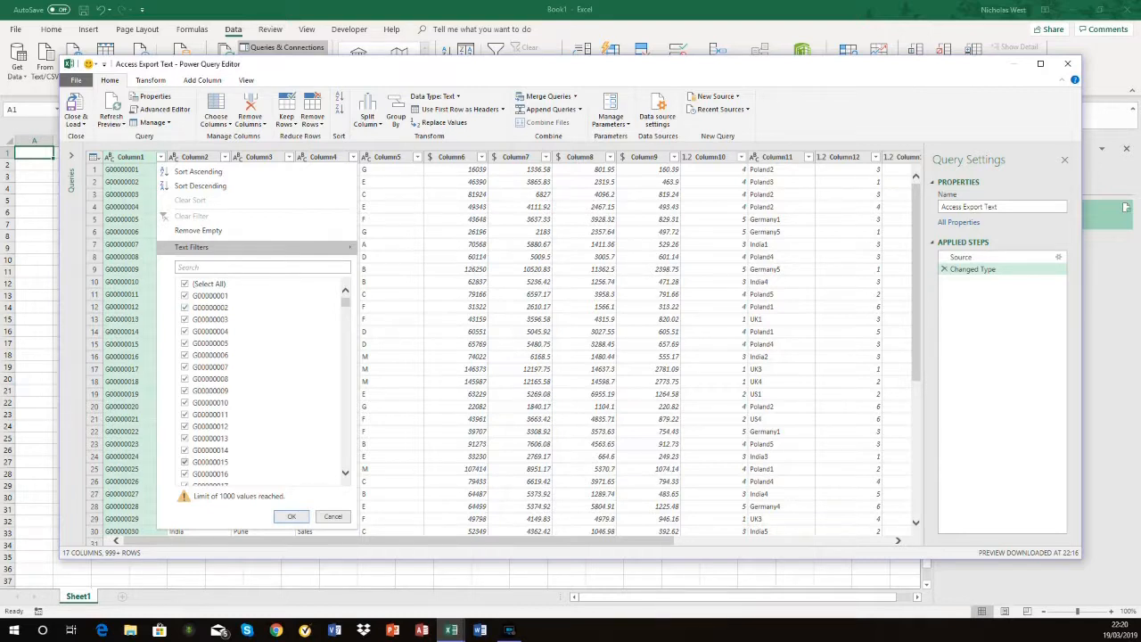
key(Escape)
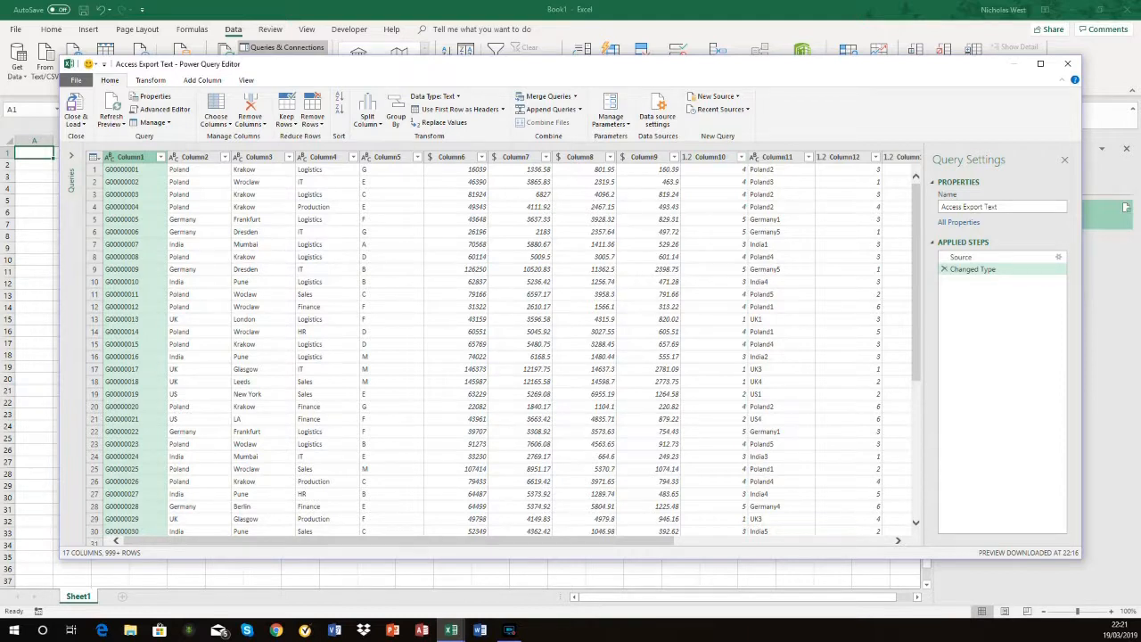
scroll(490, 348, right, 3)
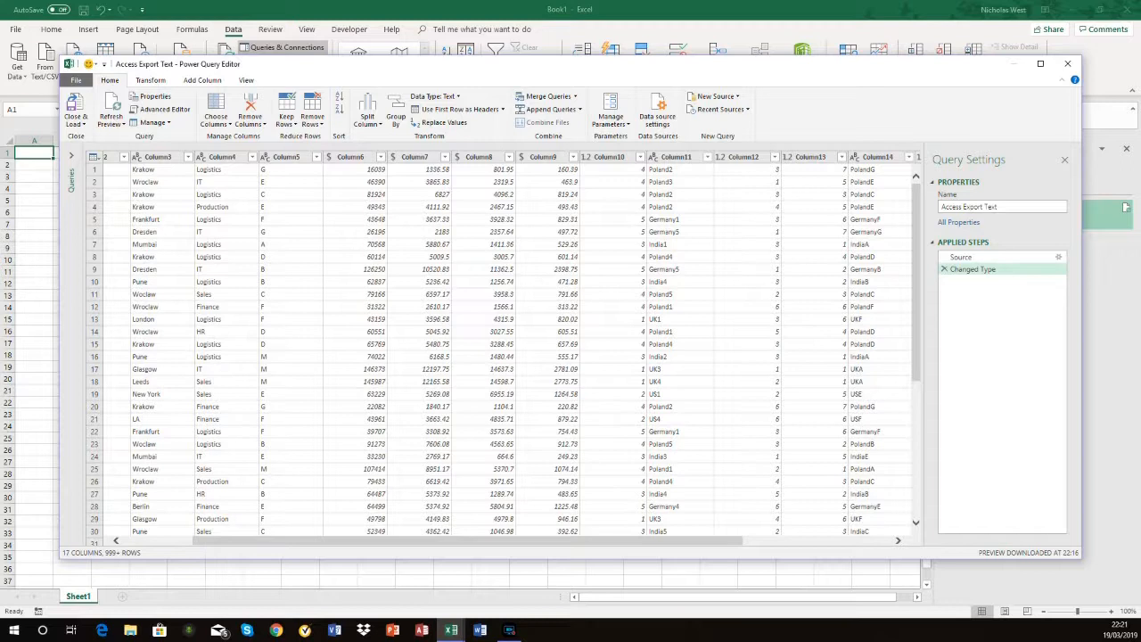
scroll(513, 347, right, 3)
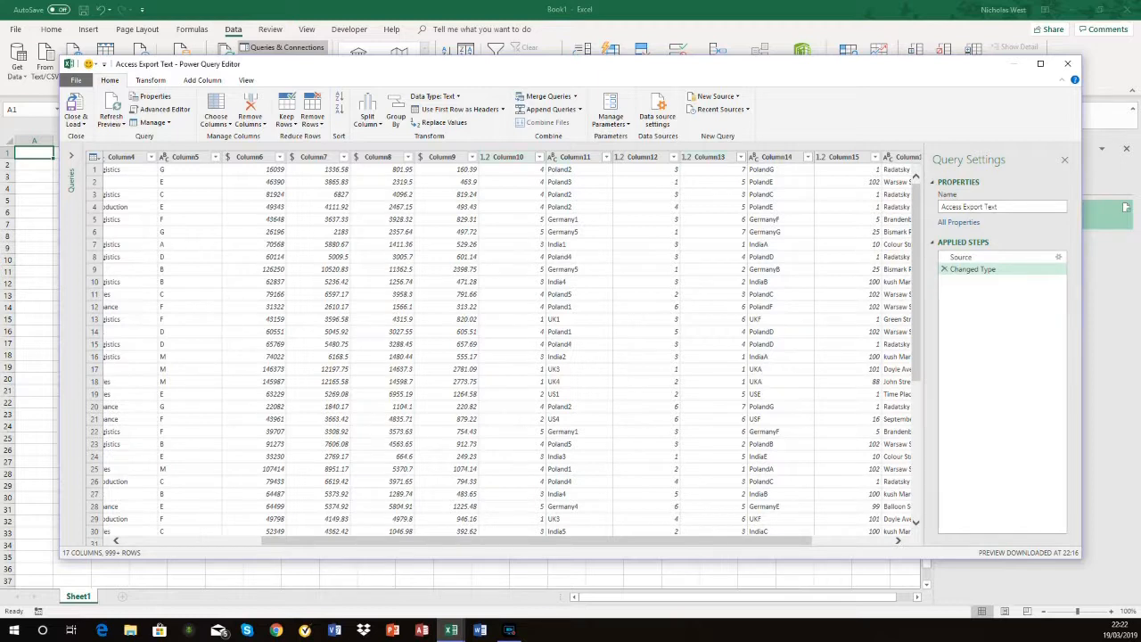
right_click(515, 158)
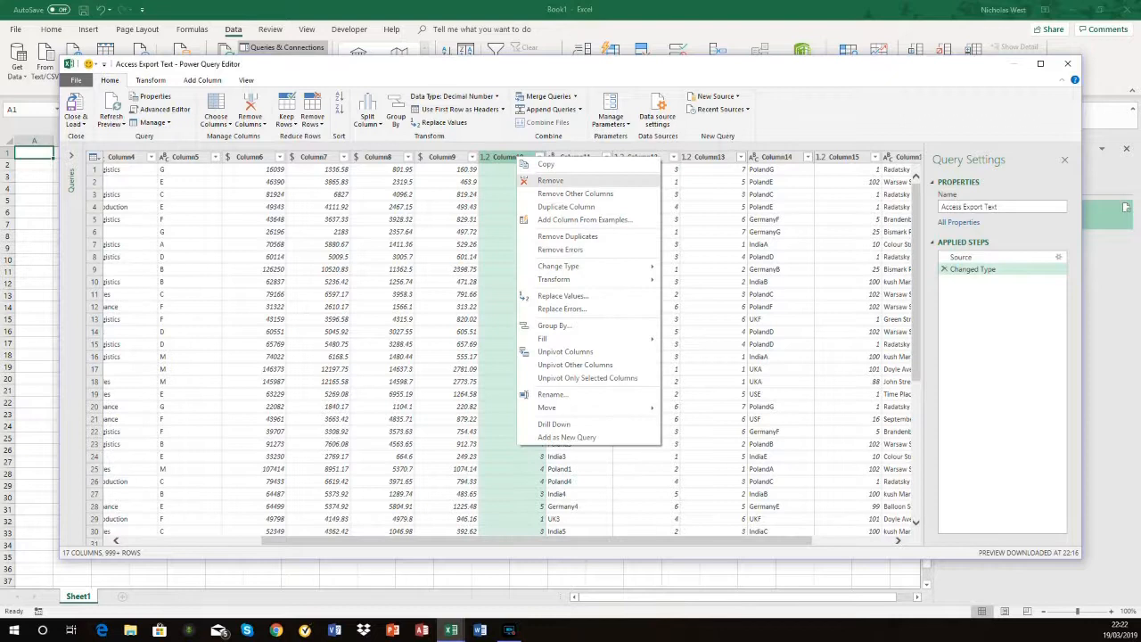
key(Escape)
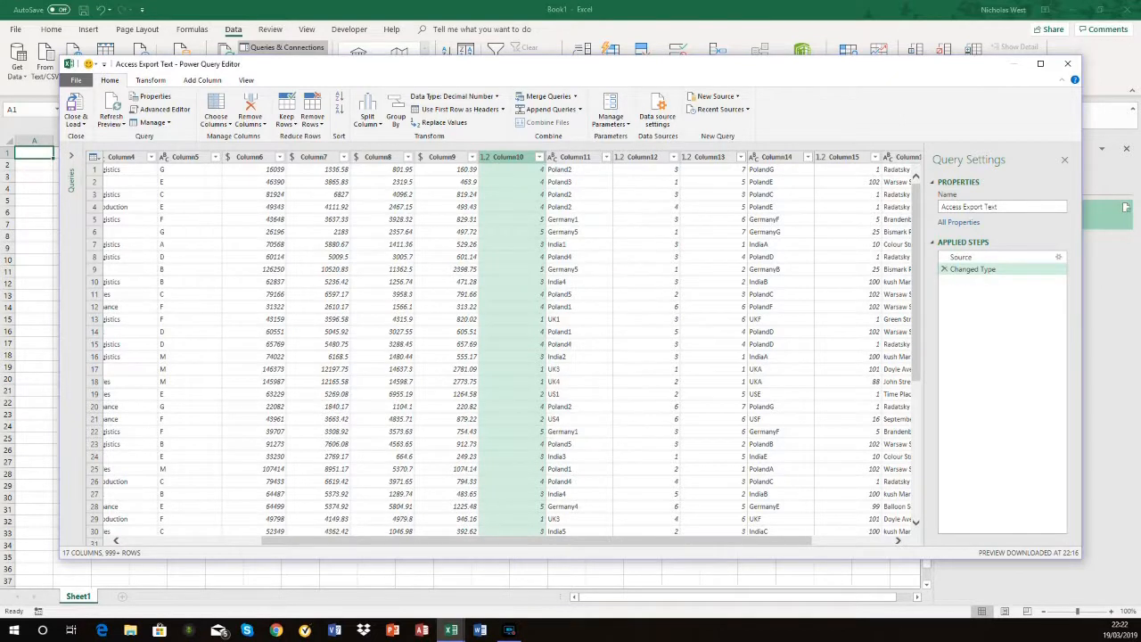
Step: Choose which columns the query keeps, excluding Column10 through Column14
click(216, 121)
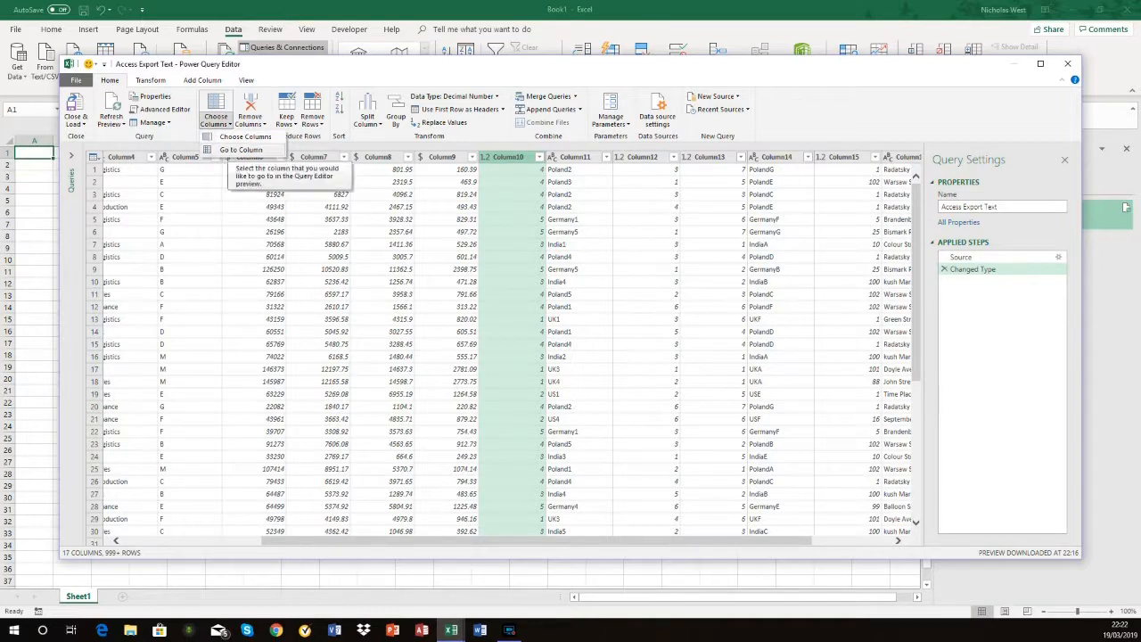
click(242, 137)
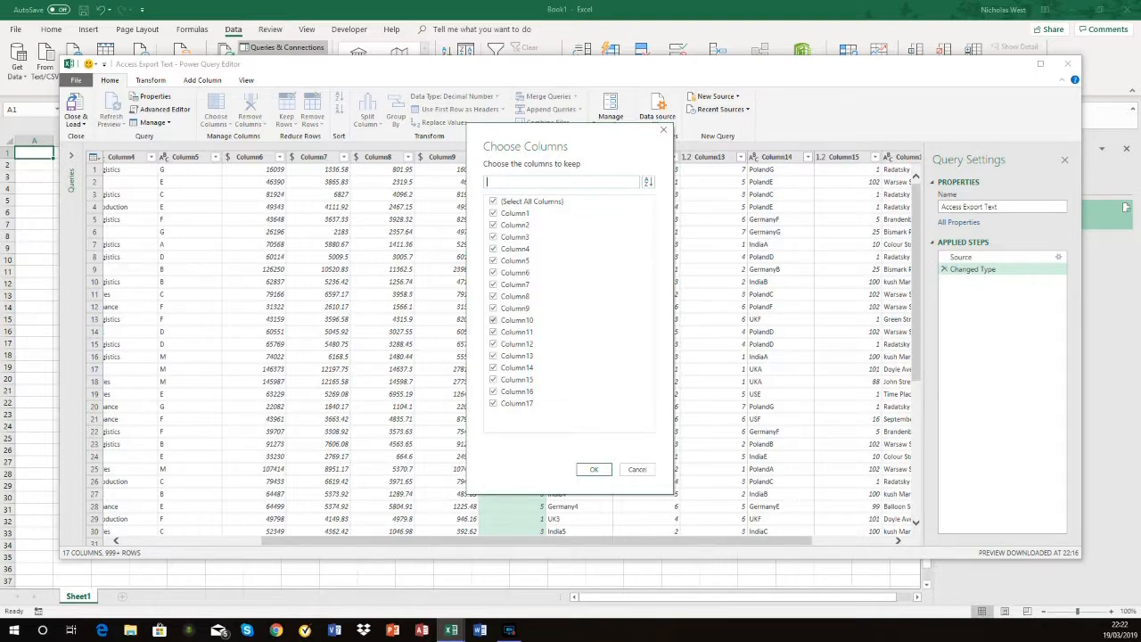
drag(572, 143, 347, 145)
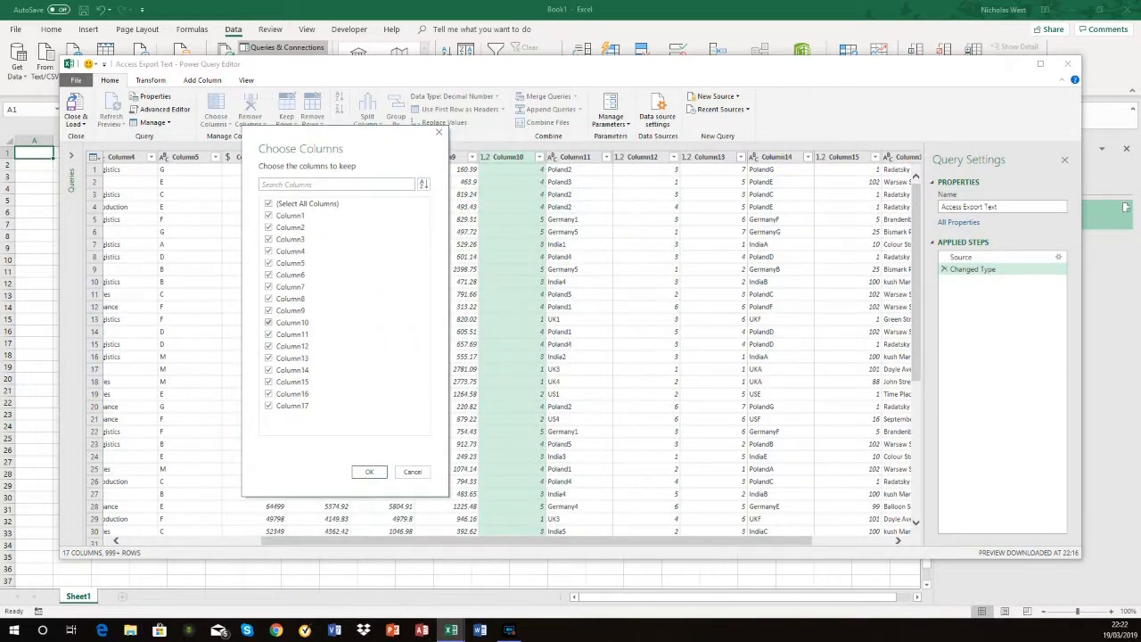
click(270, 322)
click(268, 334)
click(268, 346)
click(268, 358)
click(268, 369)
click(369, 471)
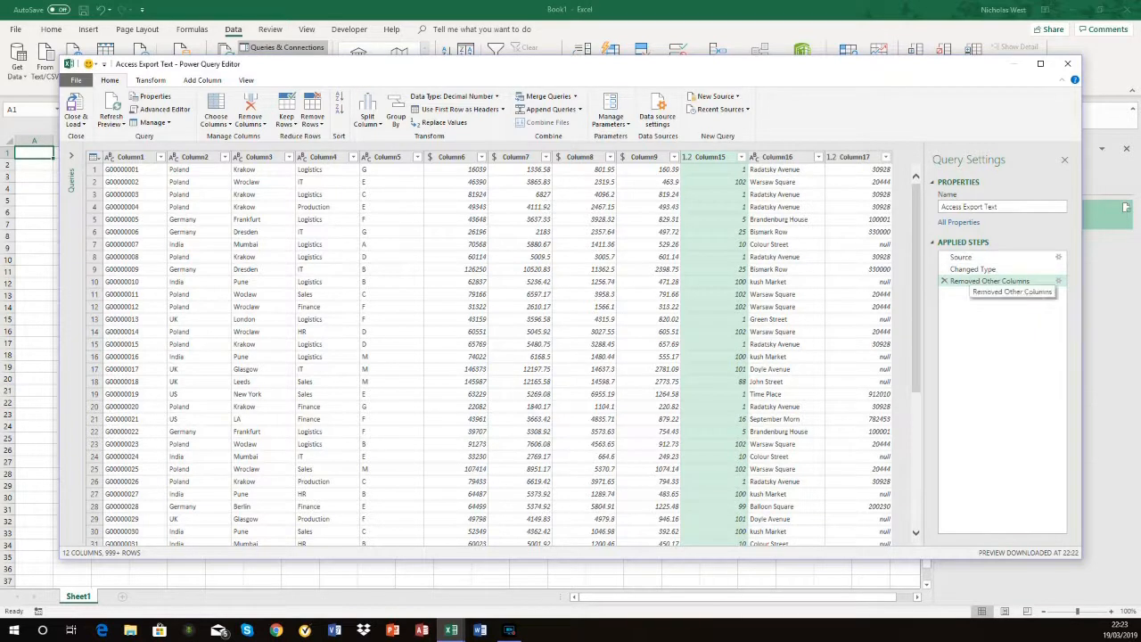
Step: Review the column choices behind the Removed Other Columns step and the actions available for that step, without changing anything
right_click(970, 282)
click(999, 287)
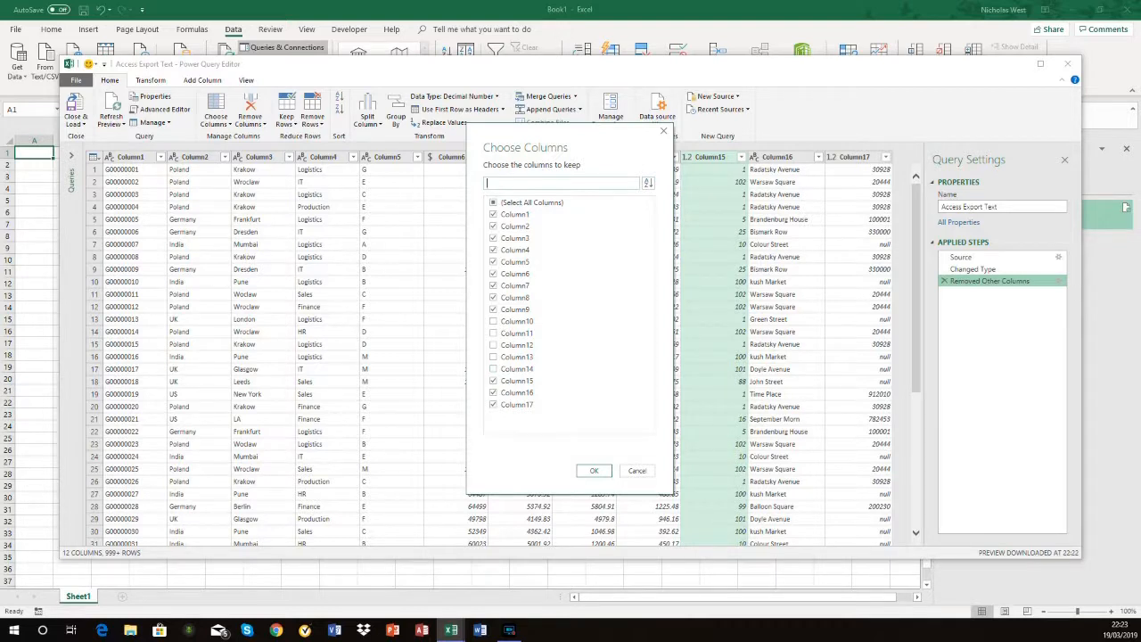
click(636, 470)
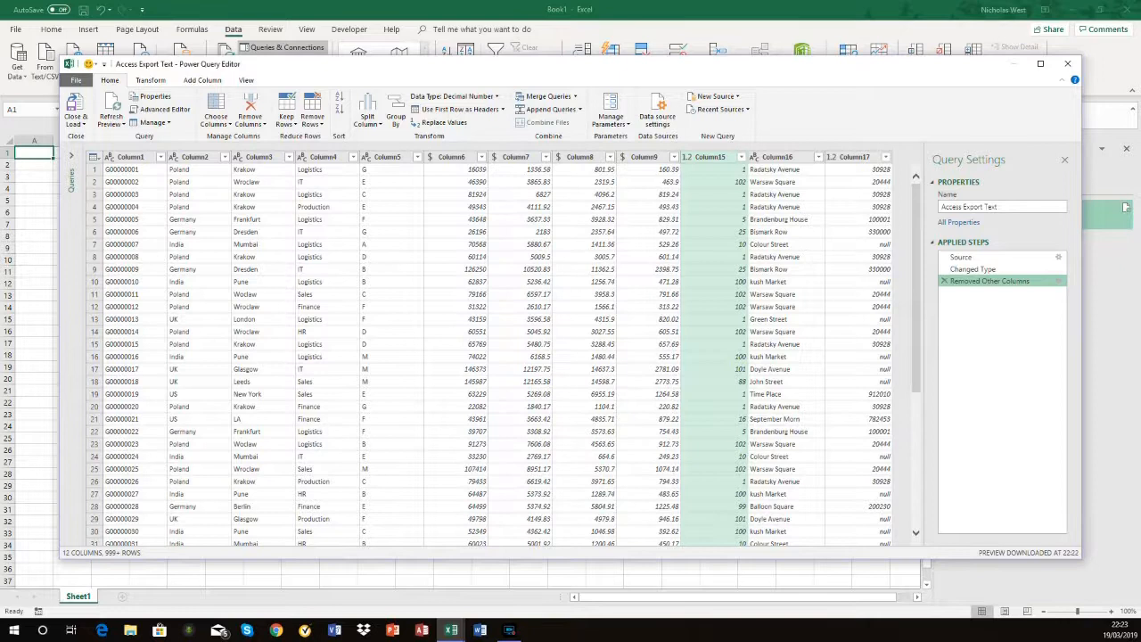
right_click(978, 280)
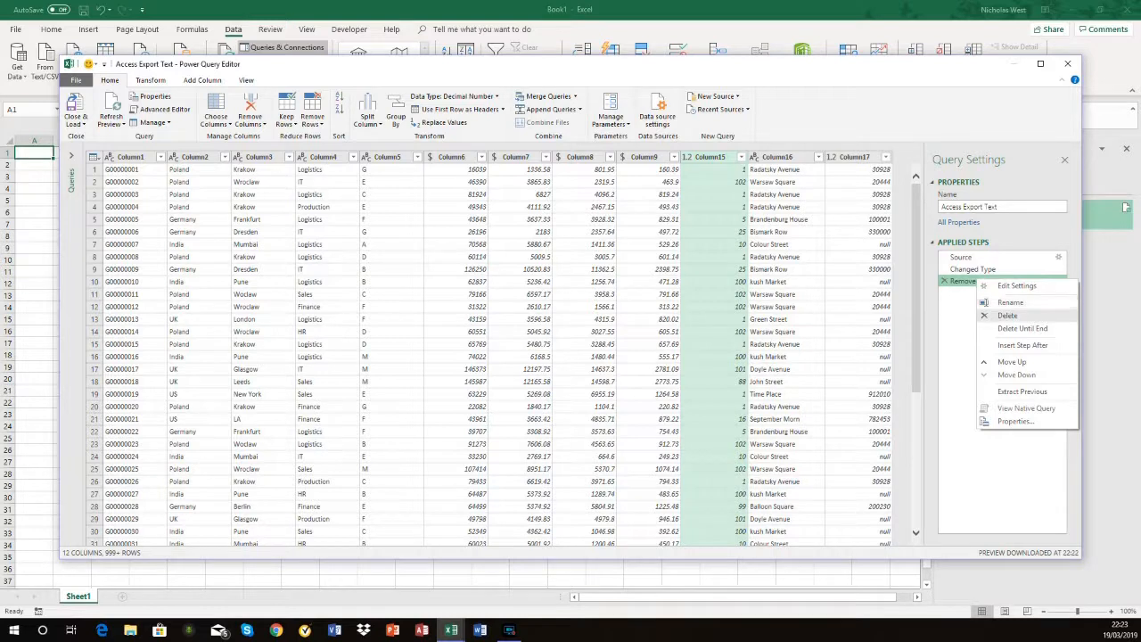
key(Escape)
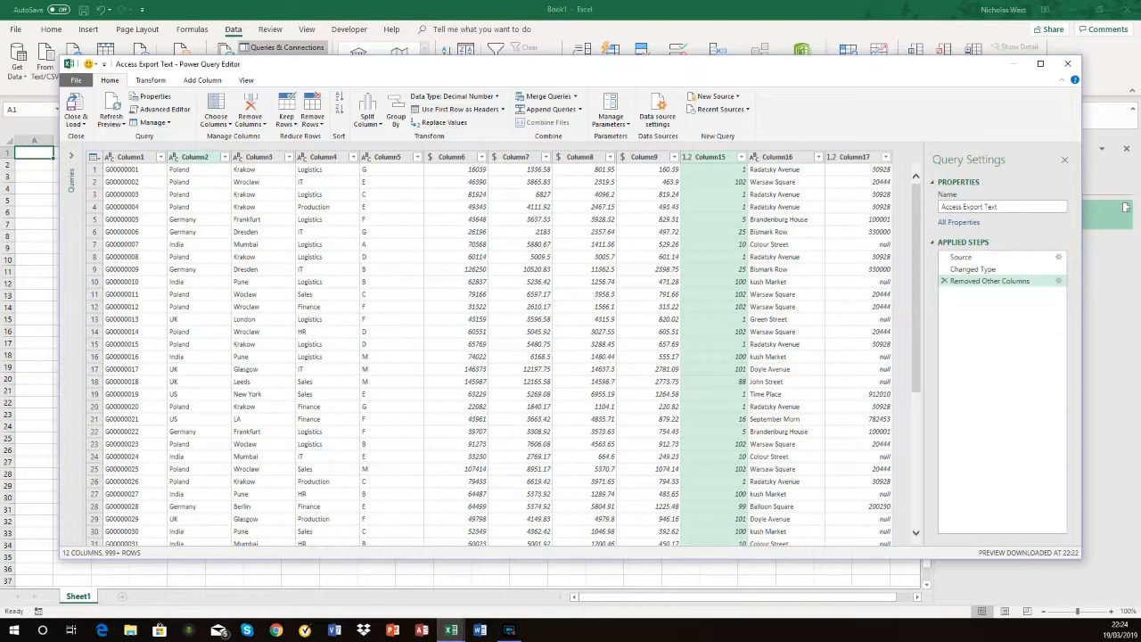
Step: Load the full value list for Column2 and filter it to keep only rows that equal Germany
click(225, 156)
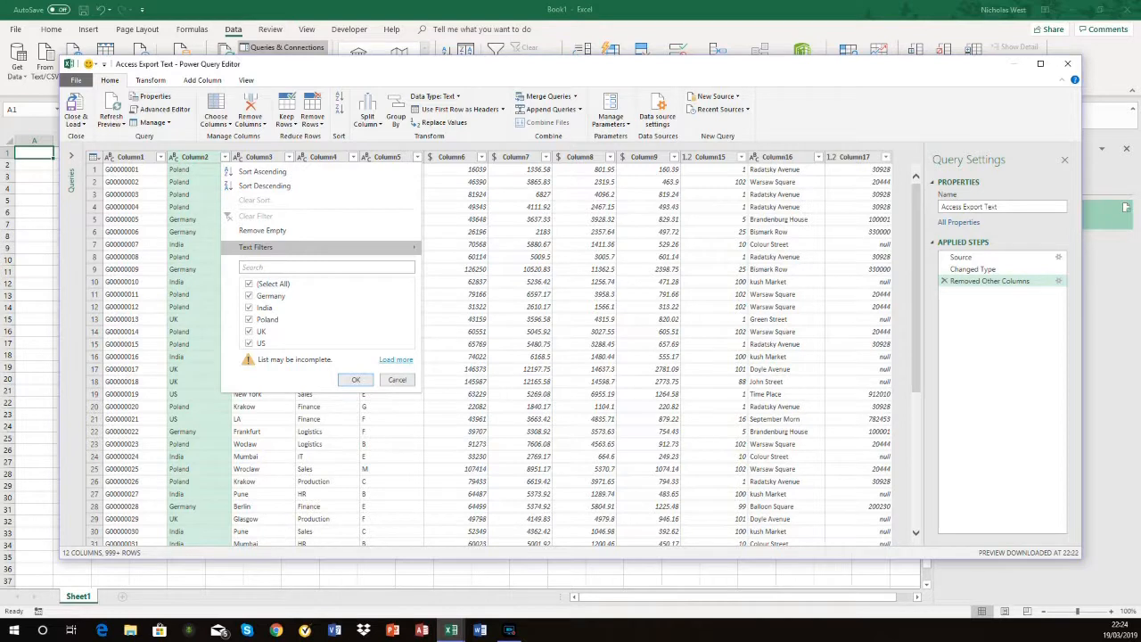
click(396, 359)
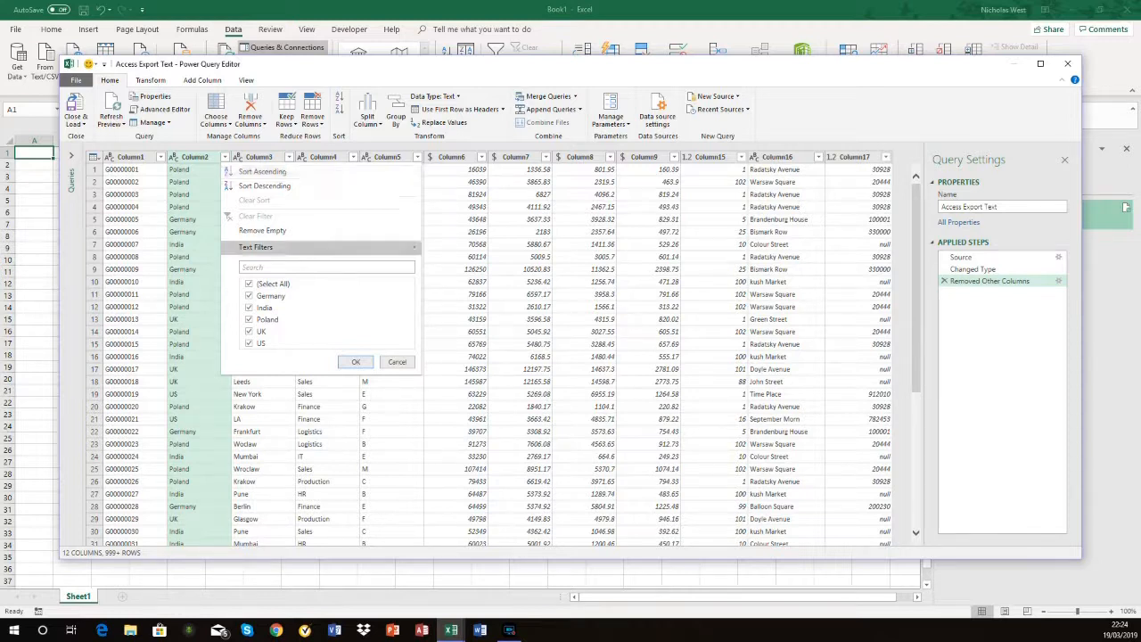
mouse_move(258, 247)
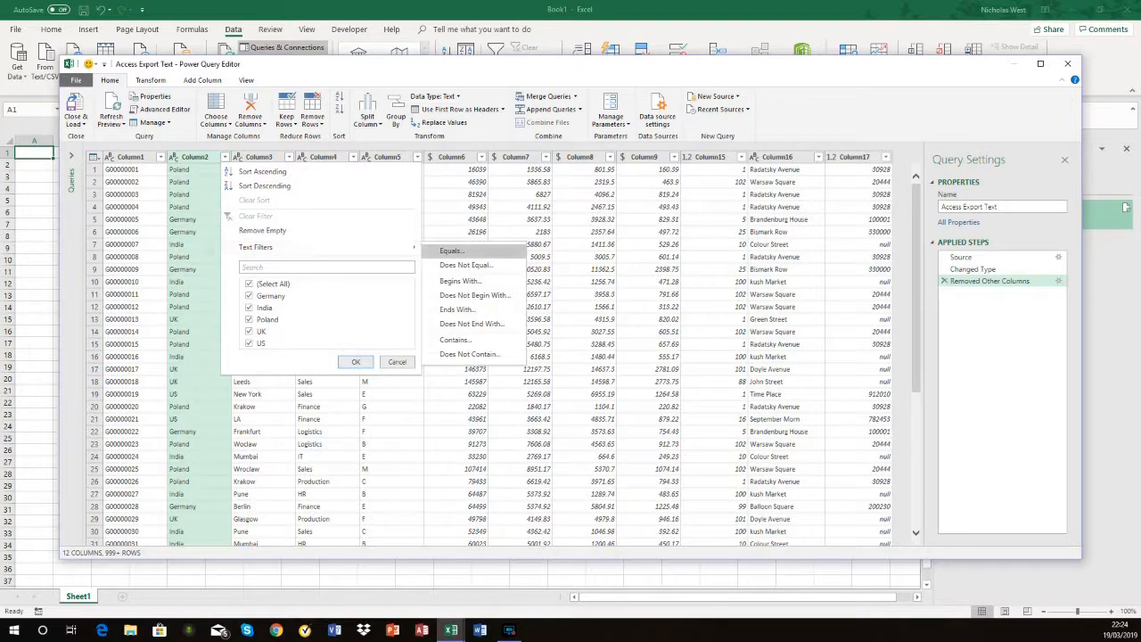
click(451, 250)
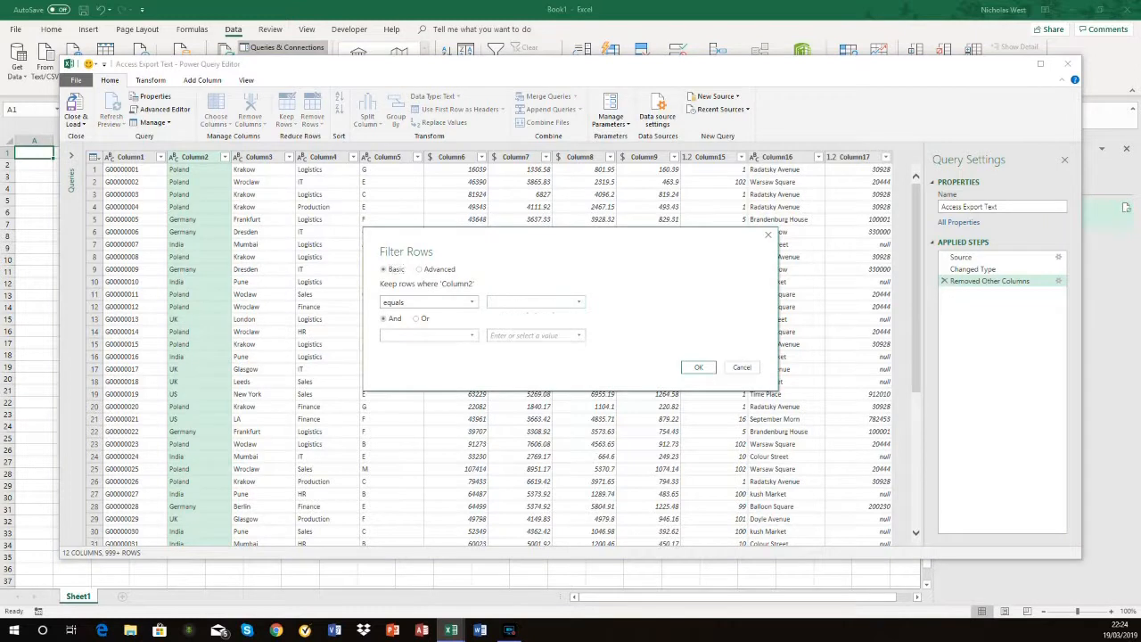
text(Germany)
click(698, 367)
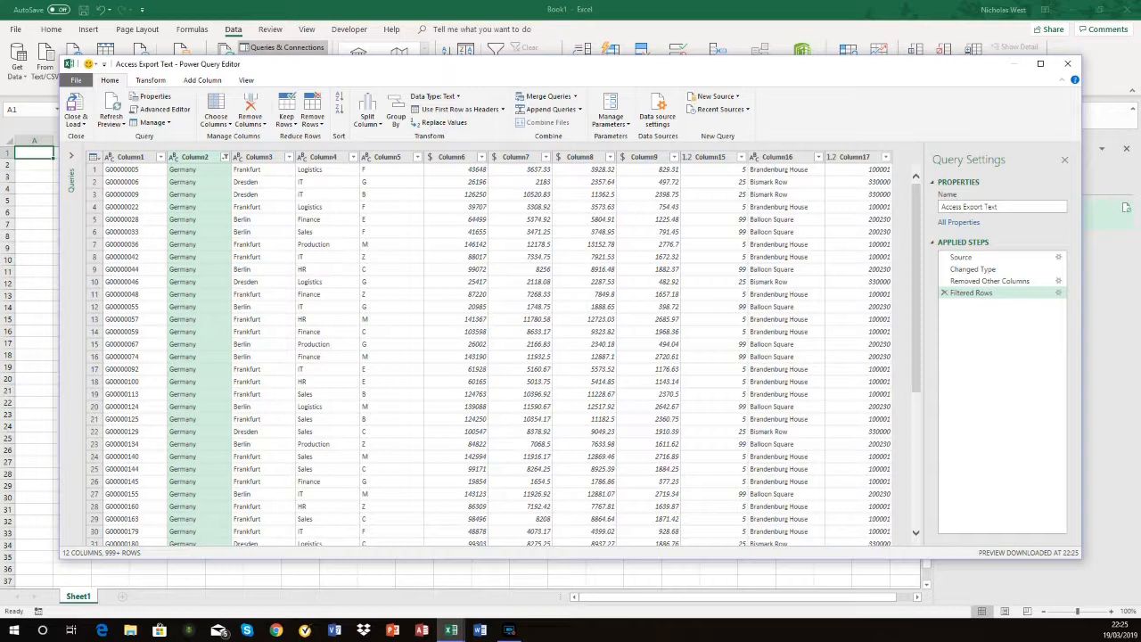
Step: Check the Close & Load options, then close the Power Query Editor and keep the query changes
drag(571, 64, 532, 55)
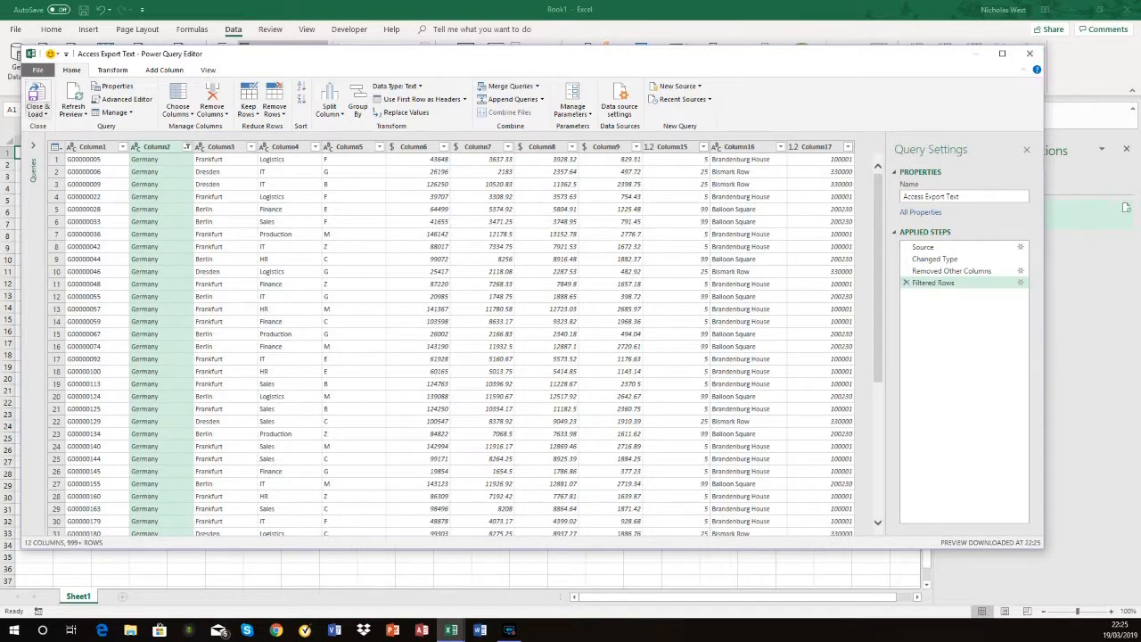
click(37, 112)
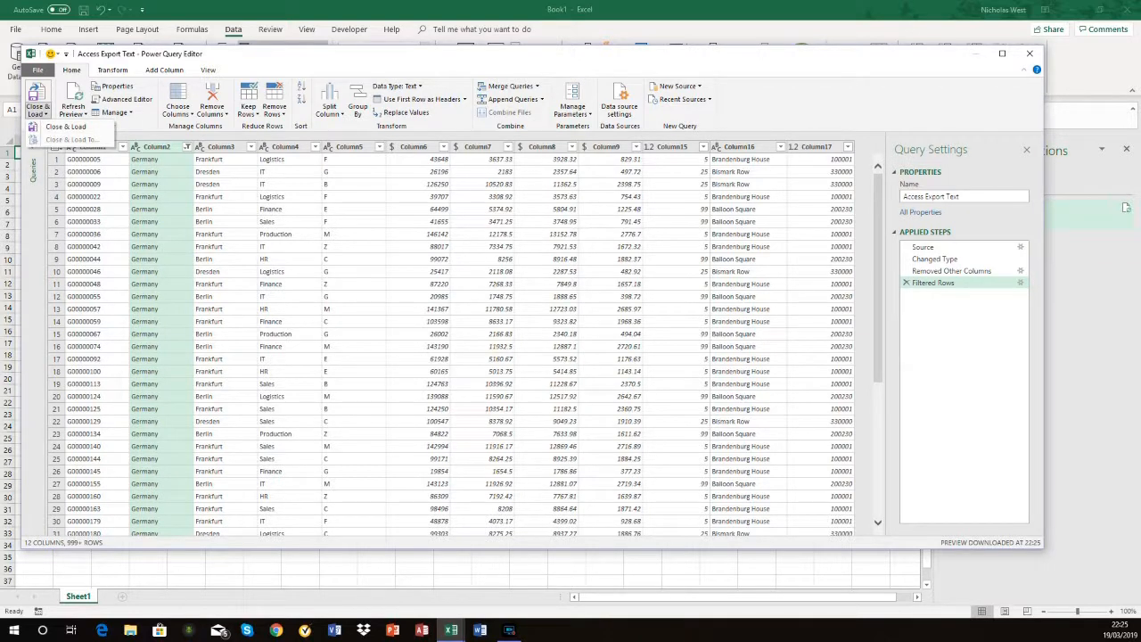
click(38, 112)
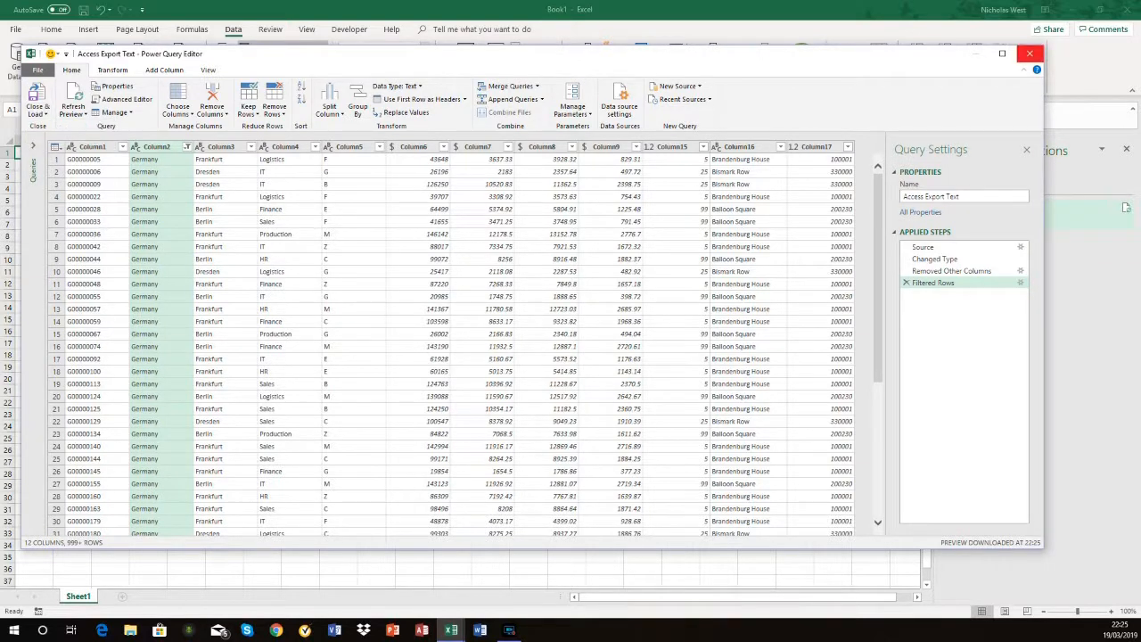
click(1030, 53)
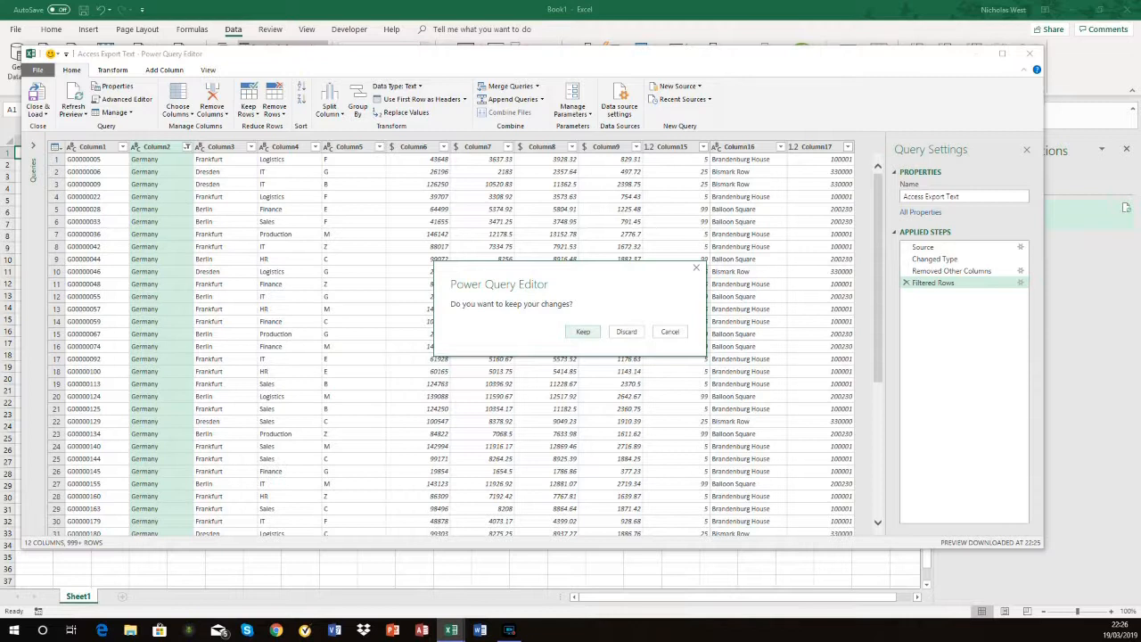
click(626, 332)
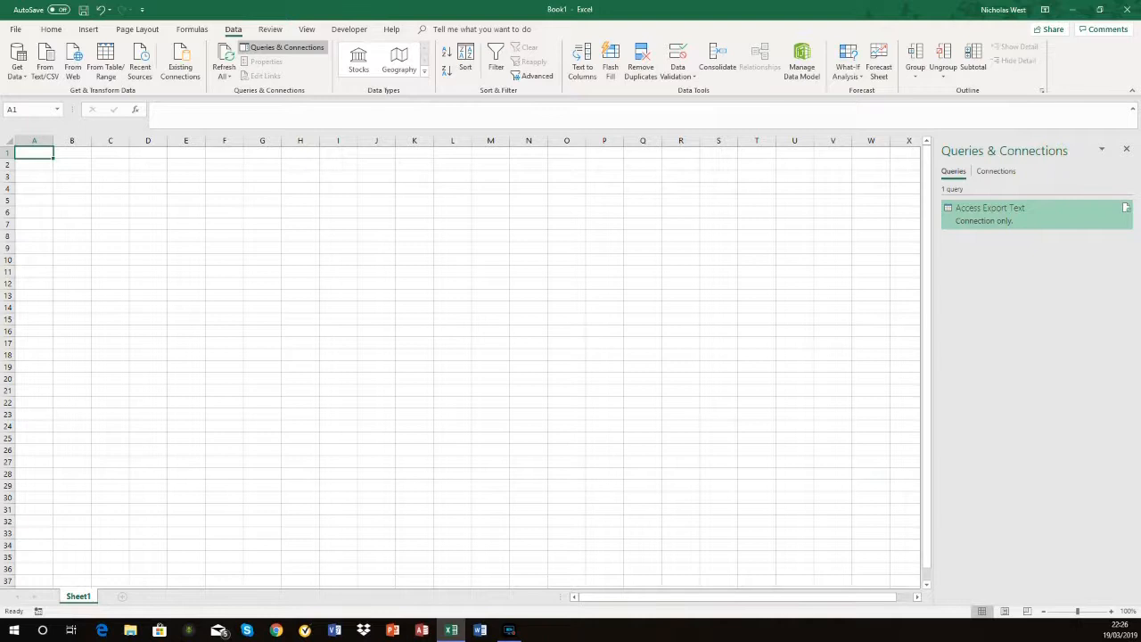
Step: Load the Access Export Text query as a table on a new worksheet, without adding it to the Data Model
mouse_move(1016, 214)
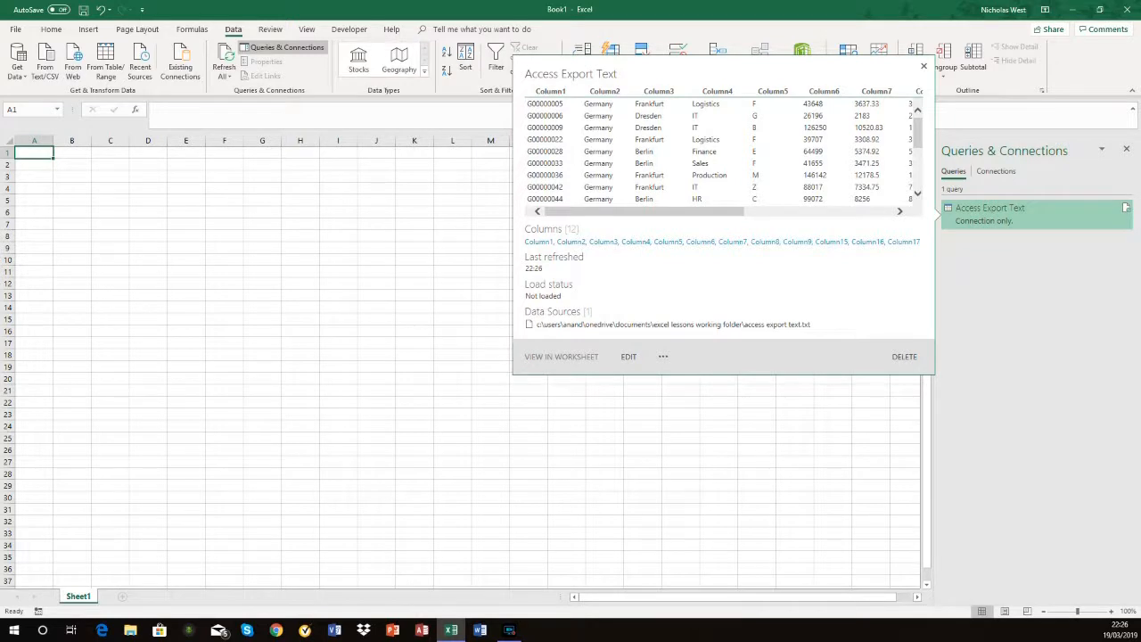
right_click(975, 216)
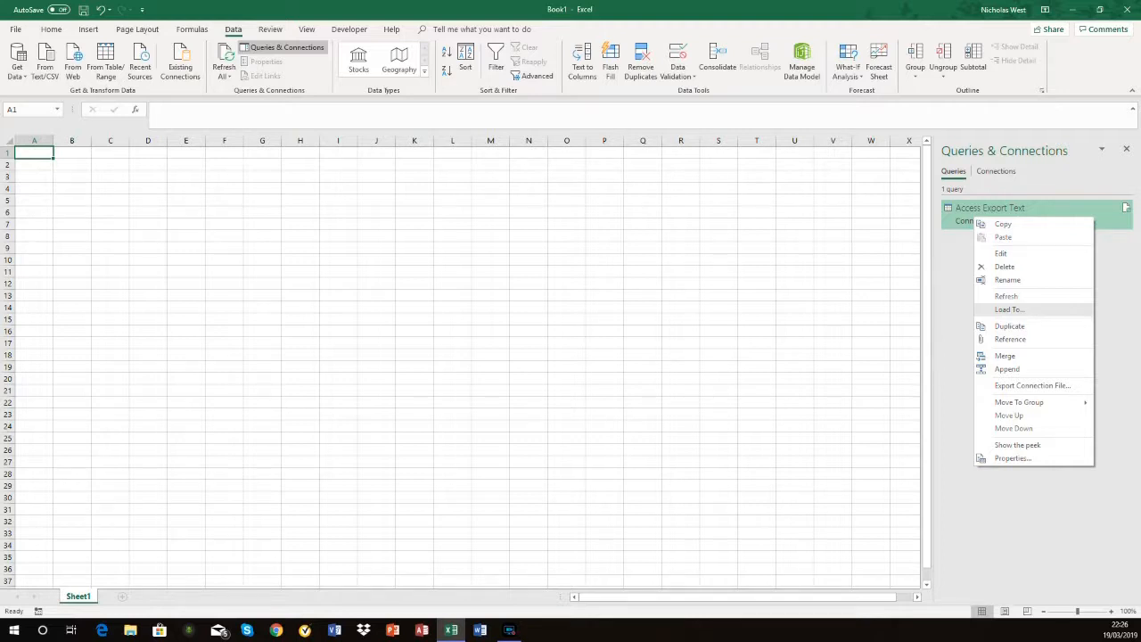
click(1010, 310)
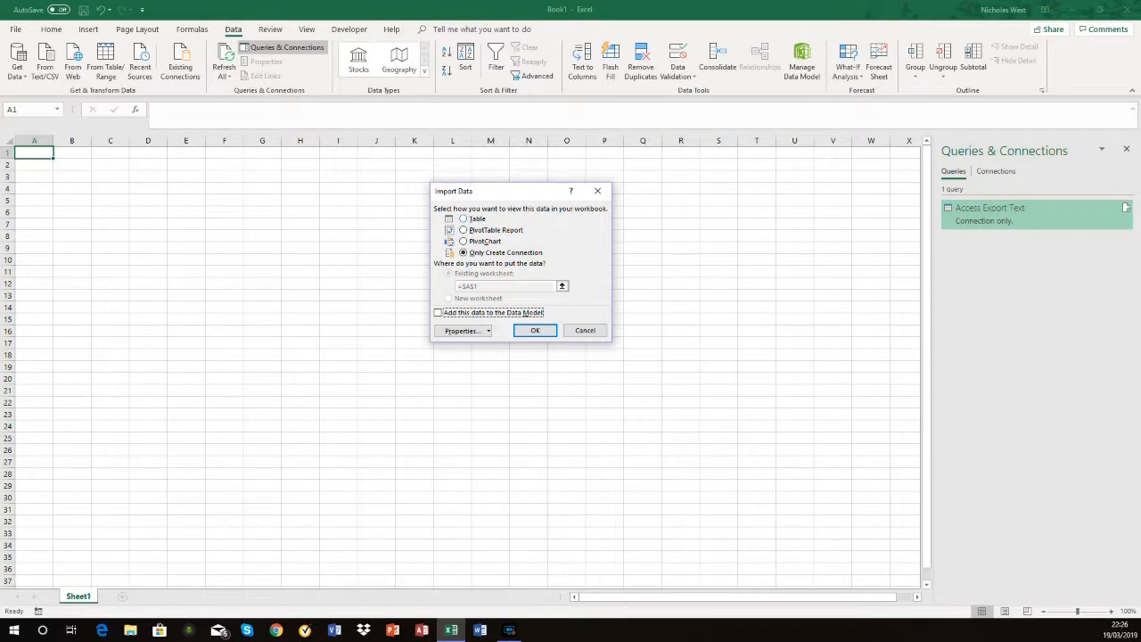
key(alt+t)
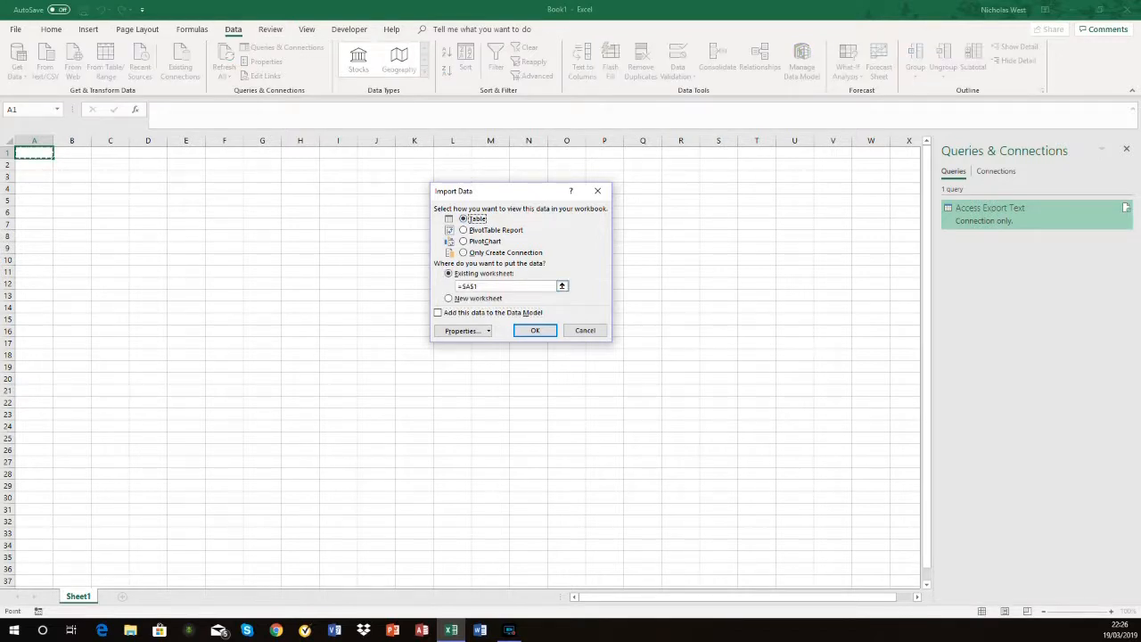
key(alt+n)
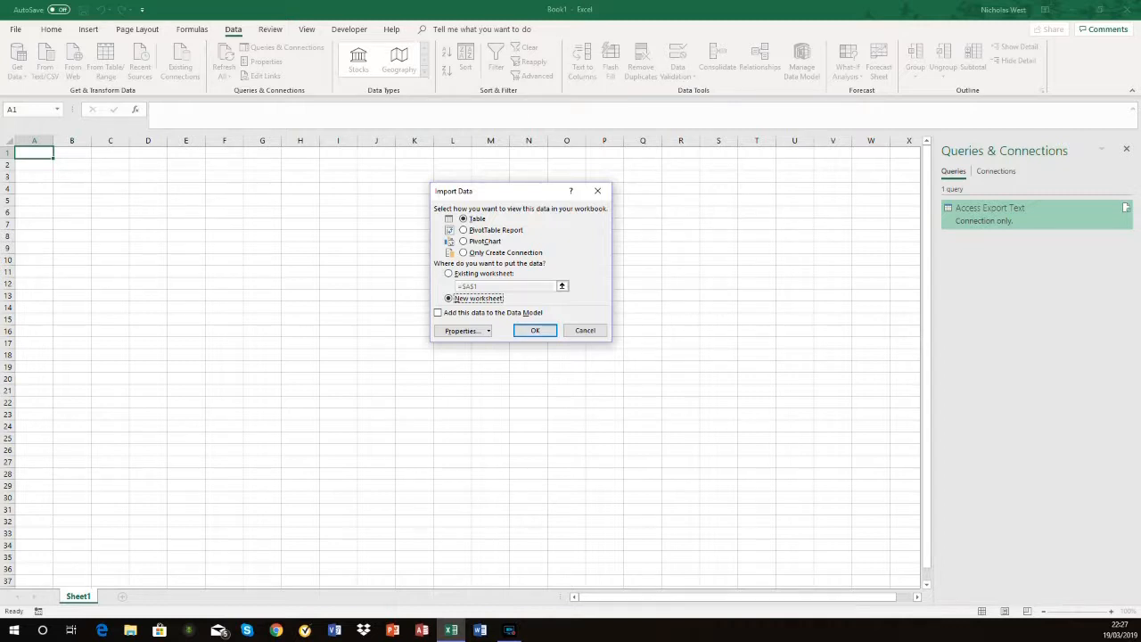
key(Return)
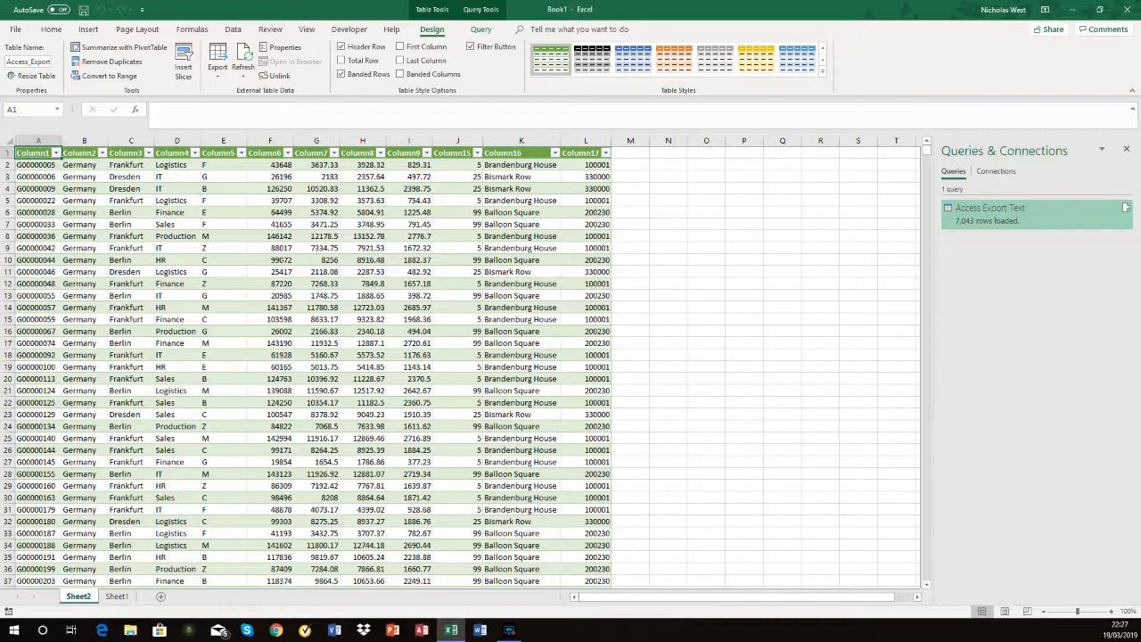
Step: Reopen the Access Export Text query for editing and rename Column1 to Staff No
right_click(971, 214)
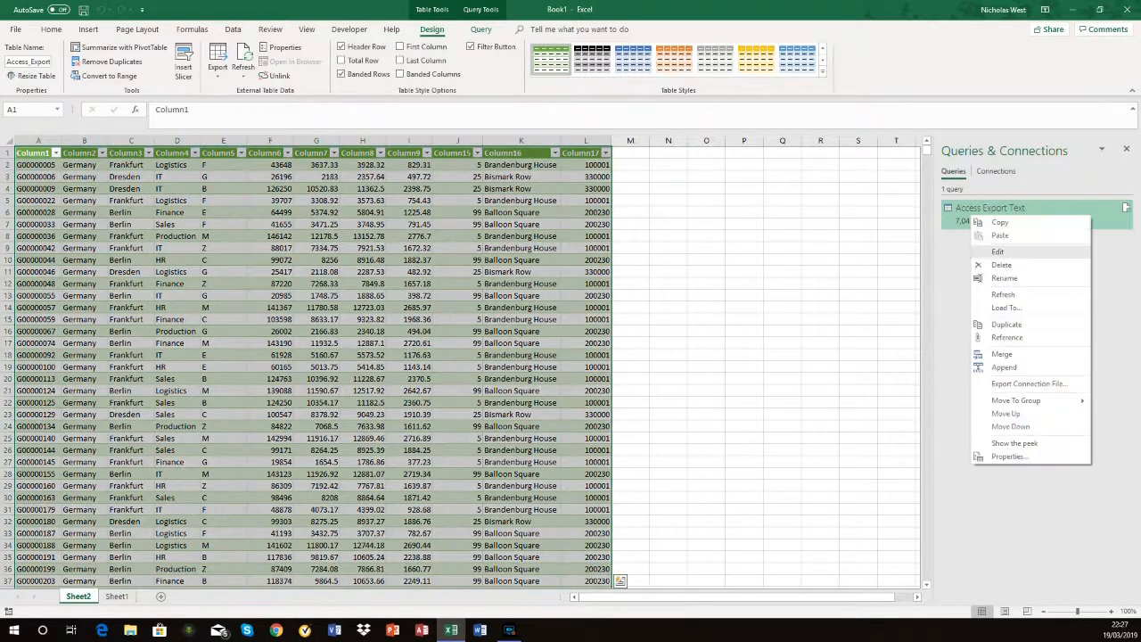
click(998, 252)
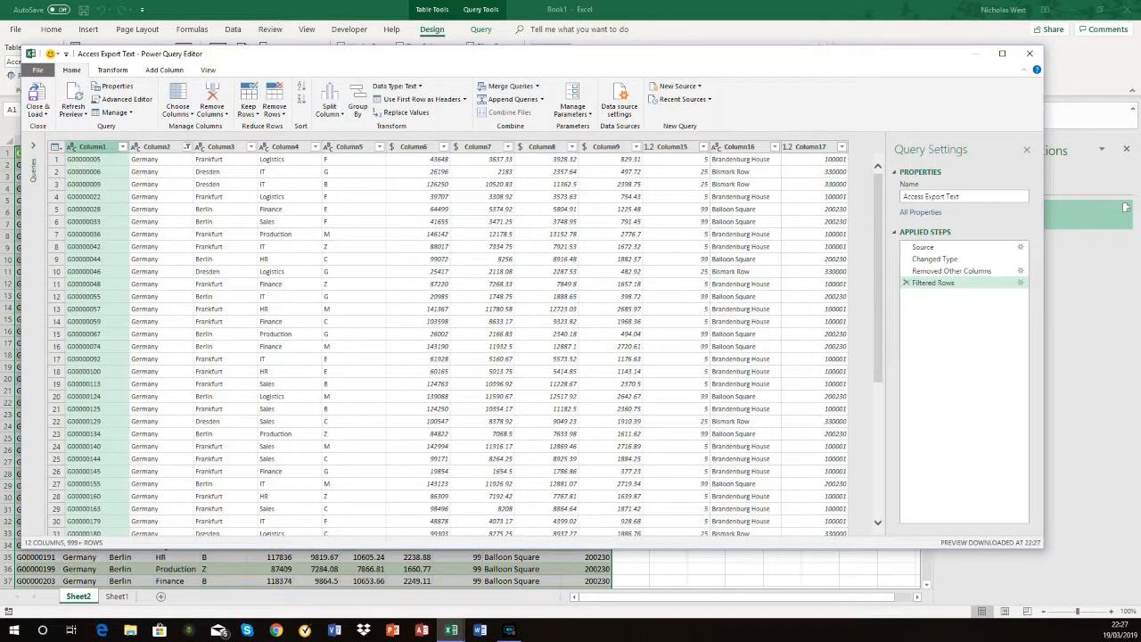
right_click(96, 146)
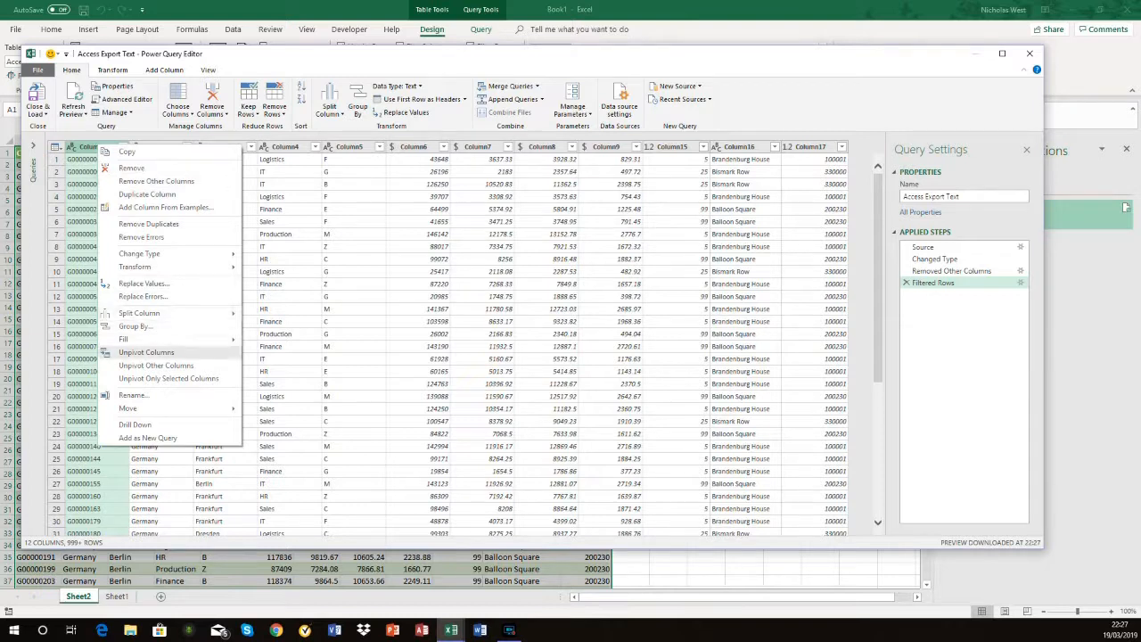
click(104, 395)
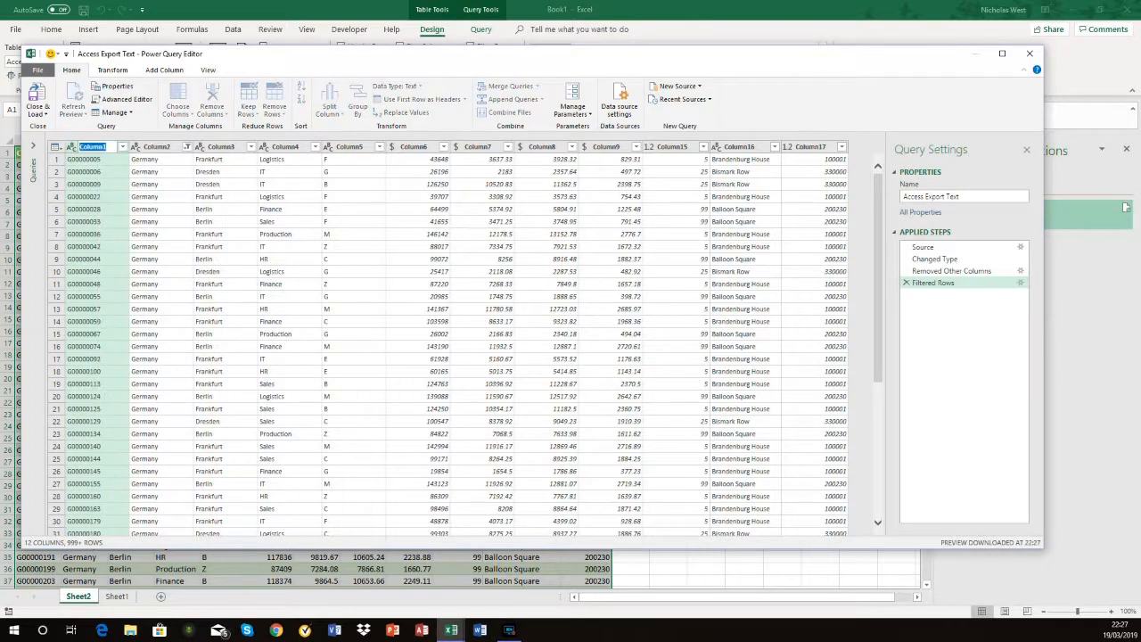
text(Staff No)
key(Return)
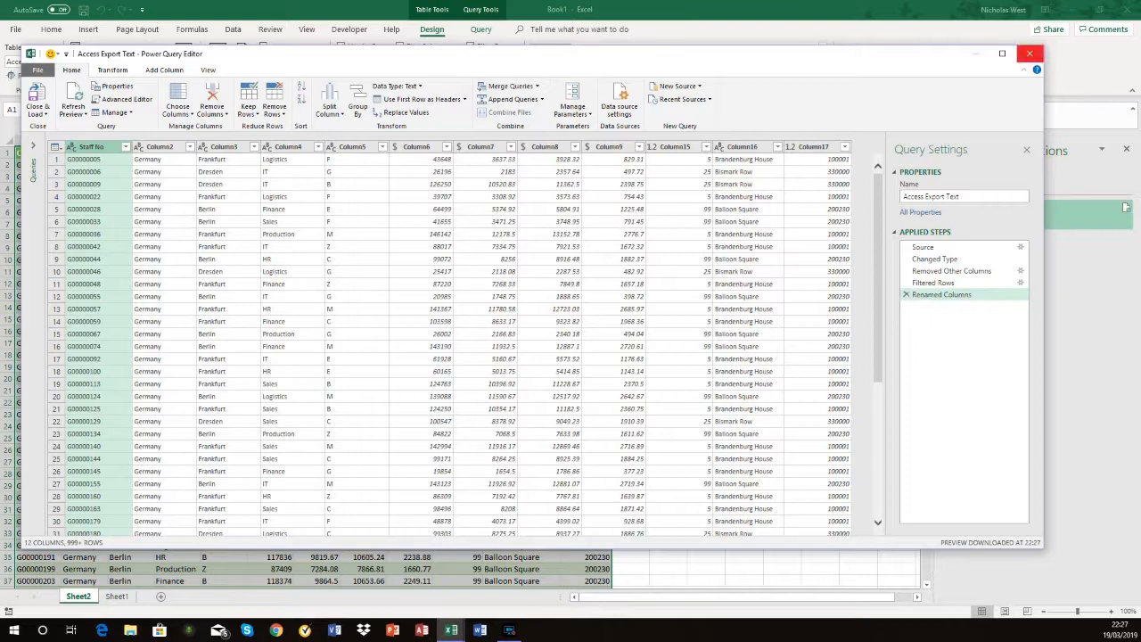
Step: Close the Power Query Editor keeping the changes and refresh the Access Export Text query
click(1029, 54)
click(582, 331)
click(1126, 209)
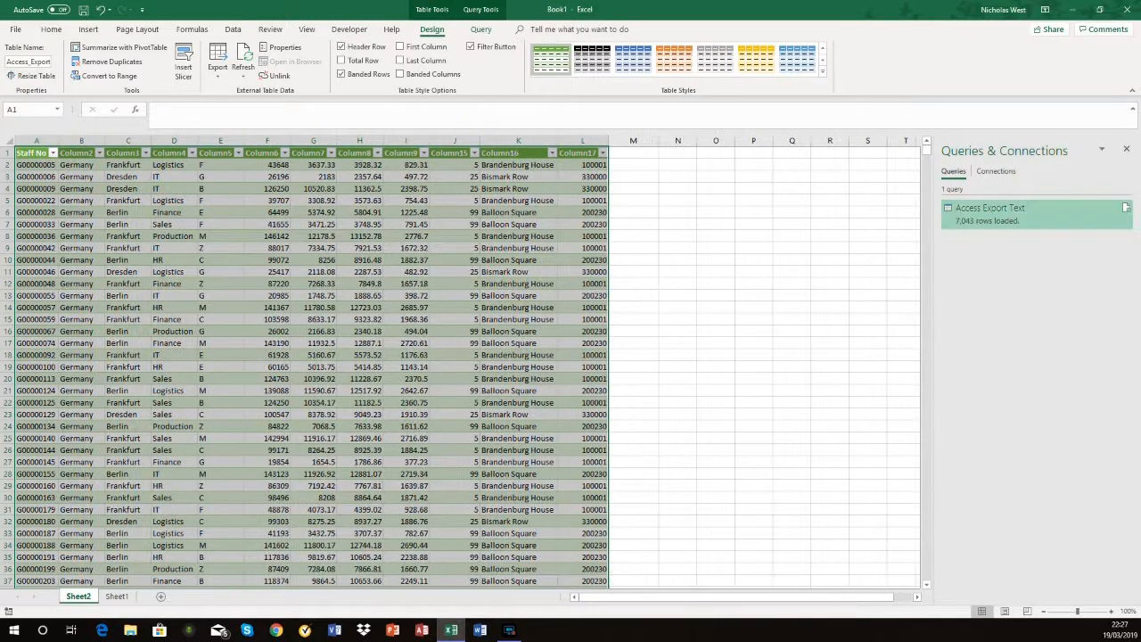
click(32, 154)
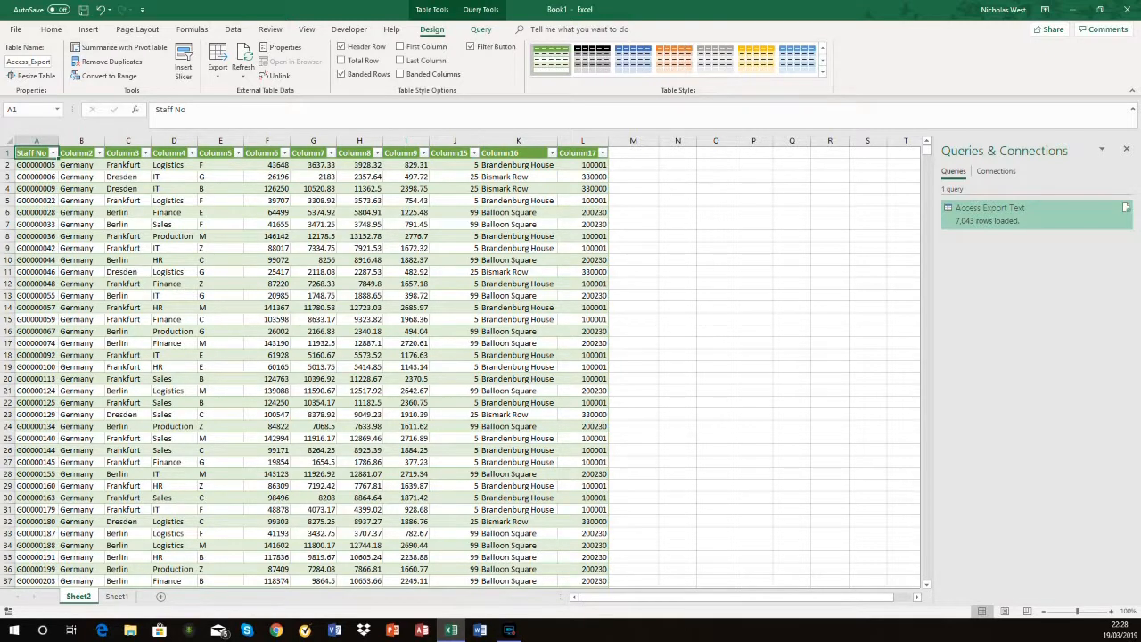
click(89, 29)
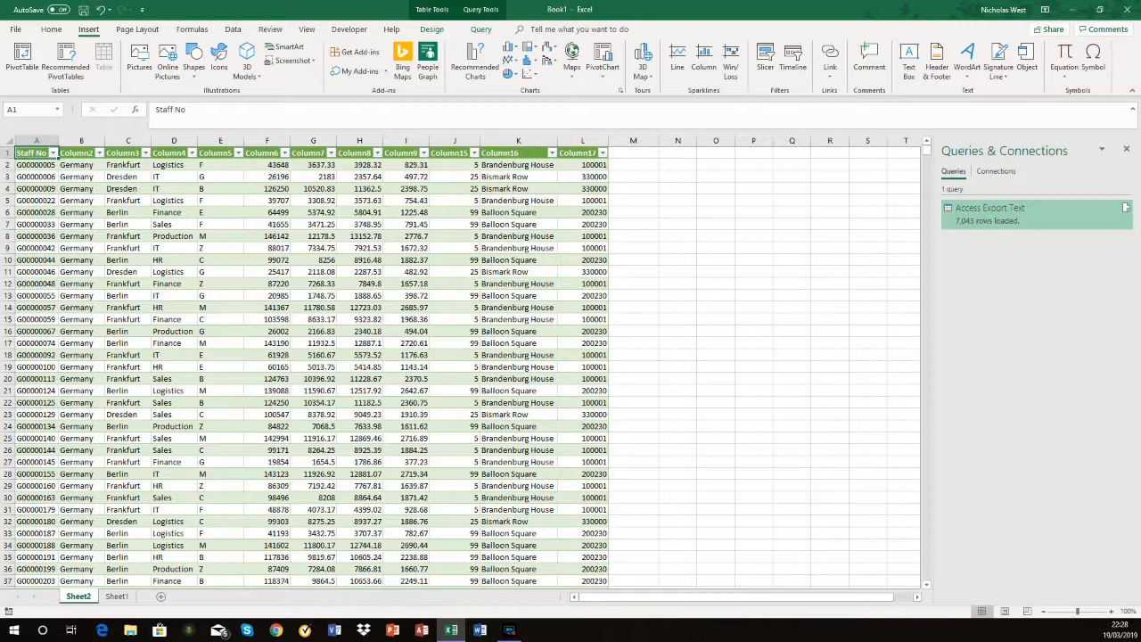
drag(255, 165, 370, 250)
drag(410, 165, 414, 214)
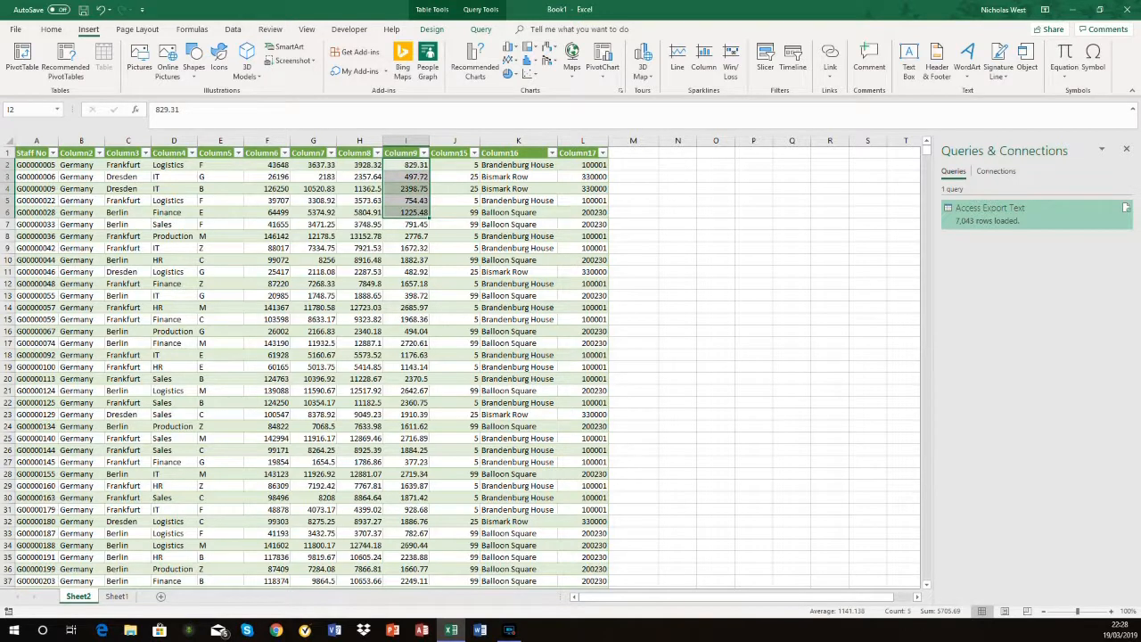
drag(267, 165, 359, 259)
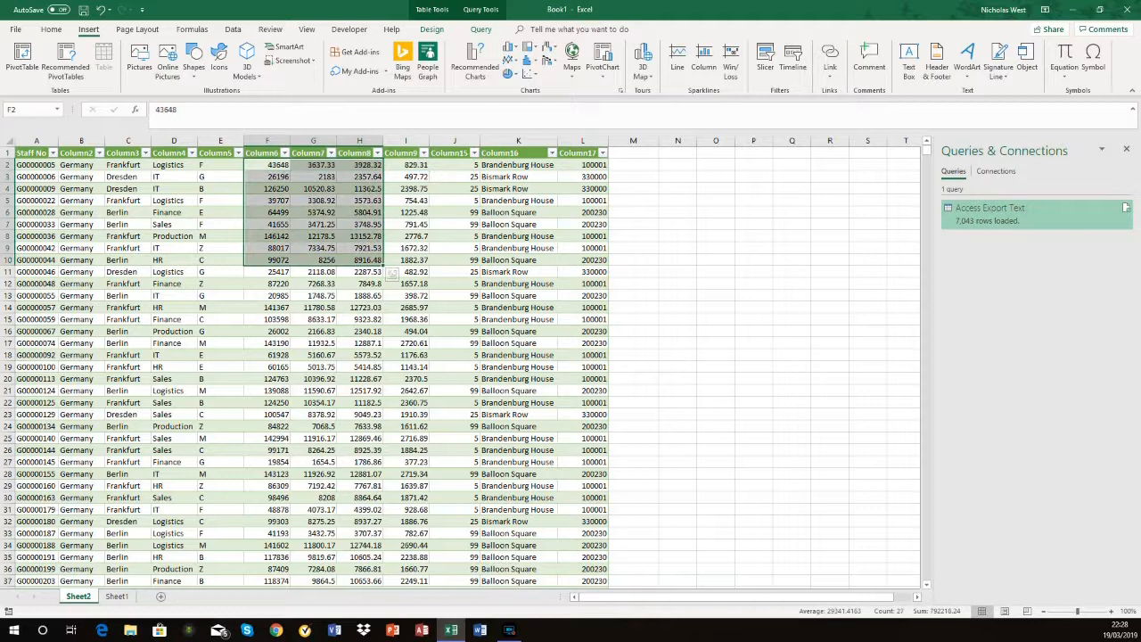
click(405, 236)
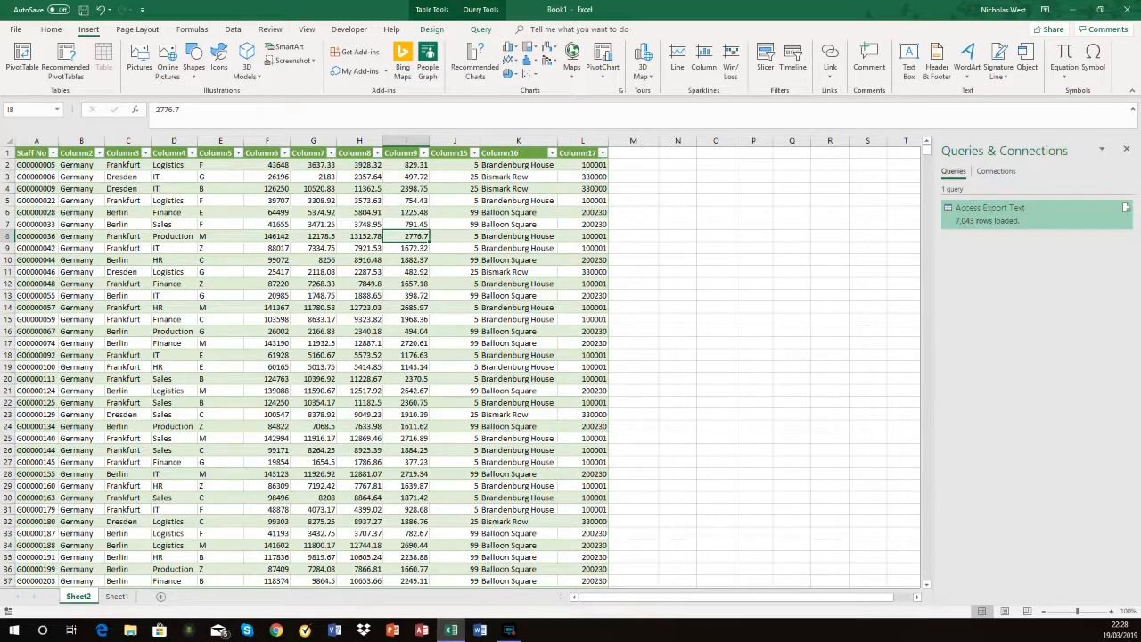
Step: Reopen the Access Export Text query for editing and start a conditional column named Threshold
right_click(944, 217)
click(993, 250)
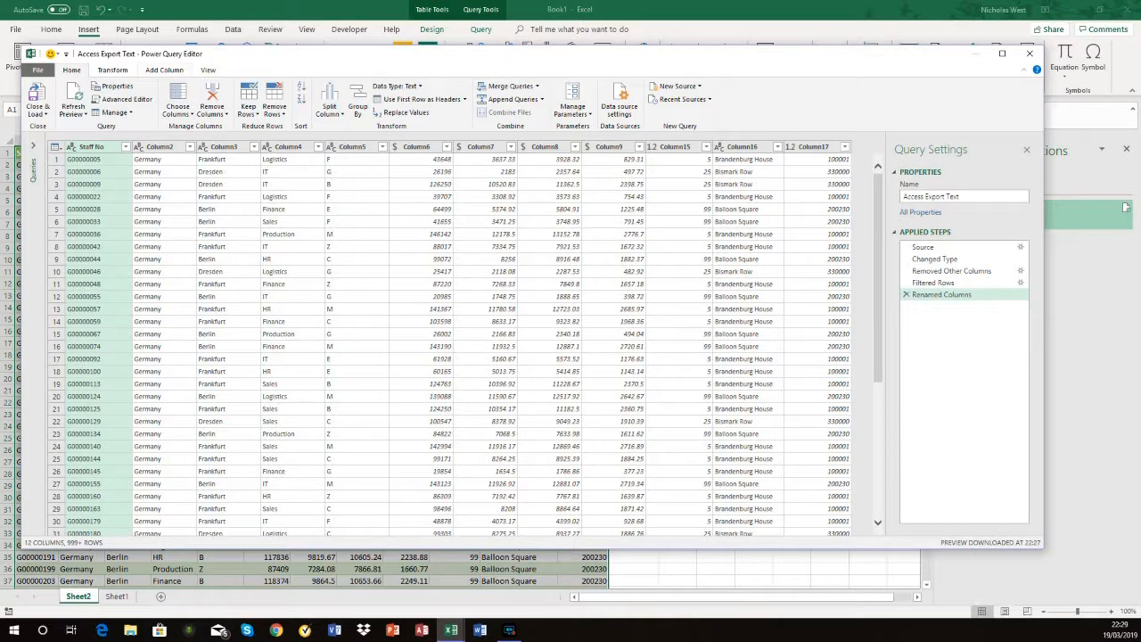
click(164, 69)
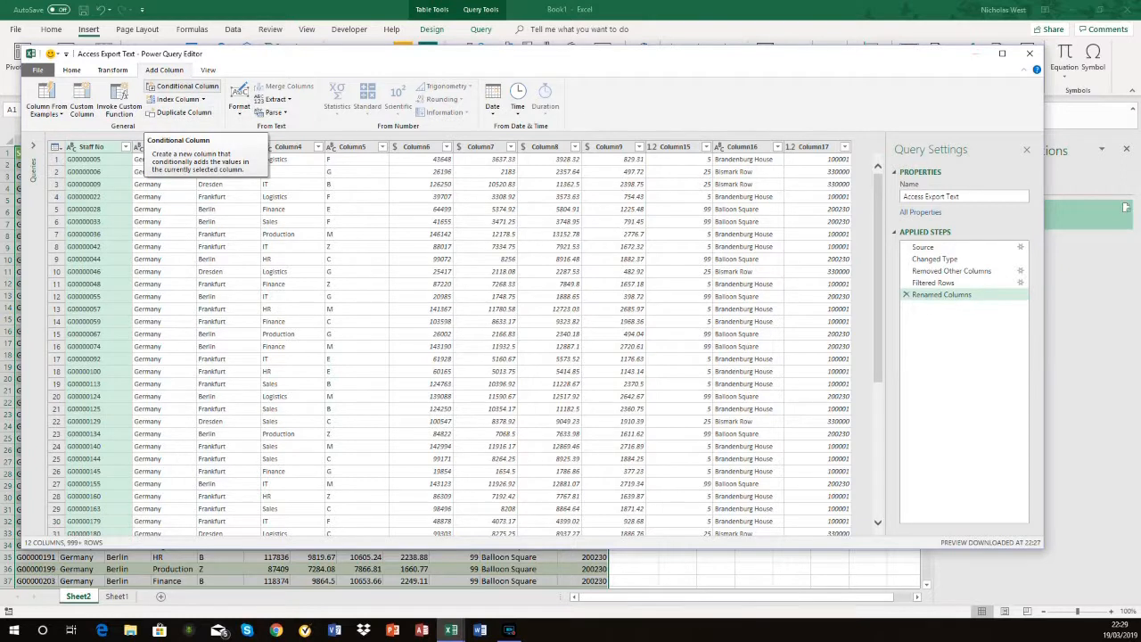
click(183, 86)
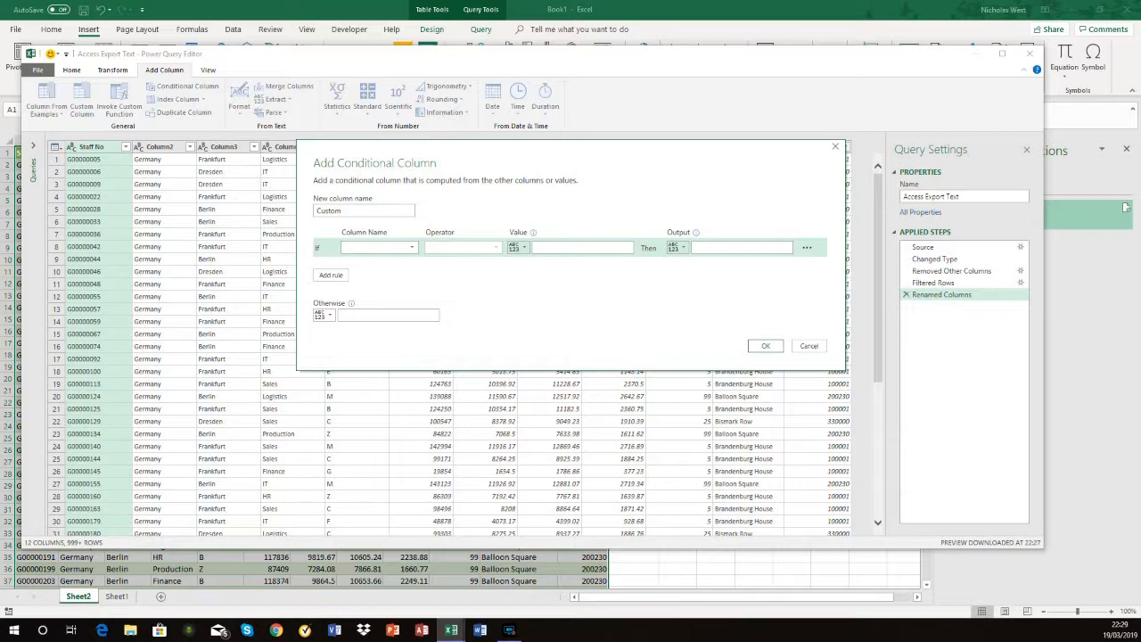
double_click(328, 211)
click(318, 210)
double_click(328, 210)
text(Threshold)
Step: Set the Threshold column's condition to Column6 is greater than 50000
click(378, 247)
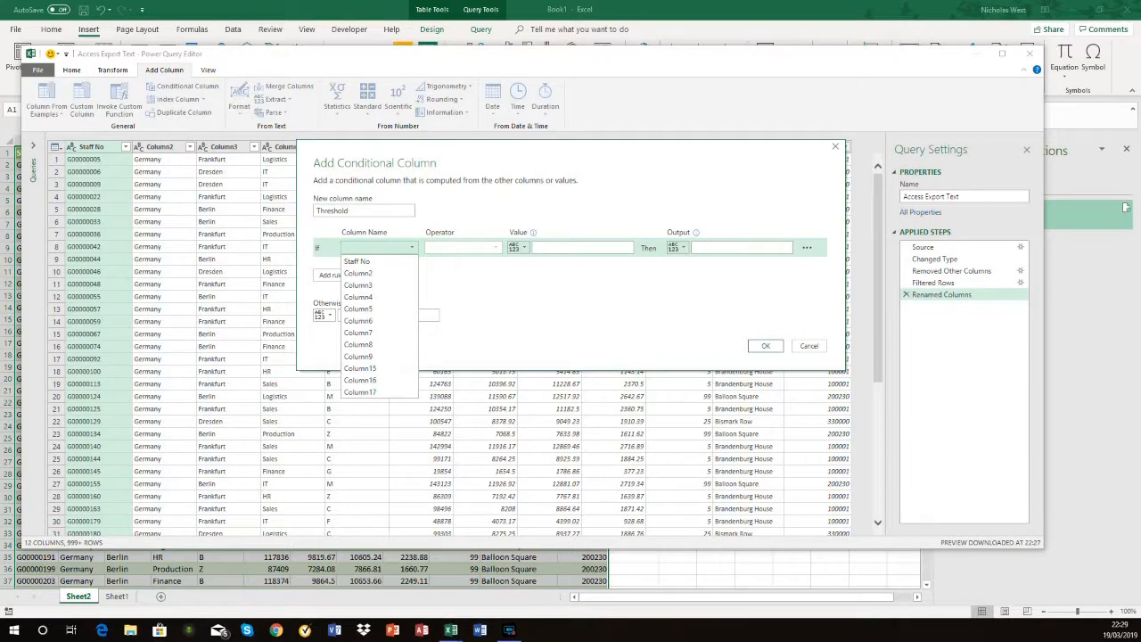
click(468, 160)
drag(468, 159, 449, 239)
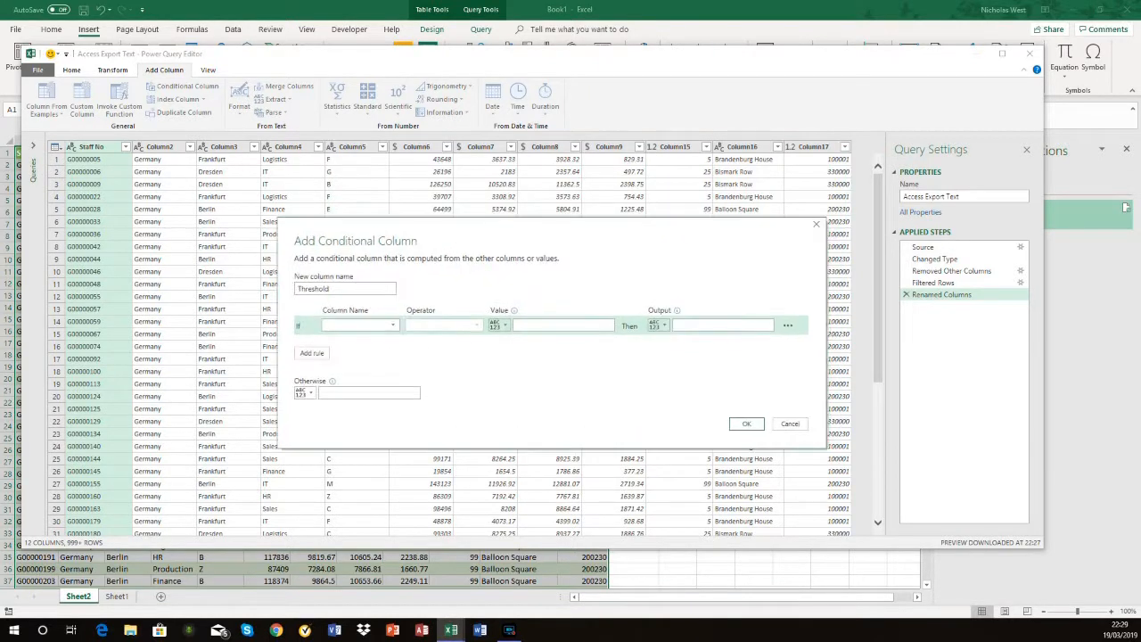
click(357, 324)
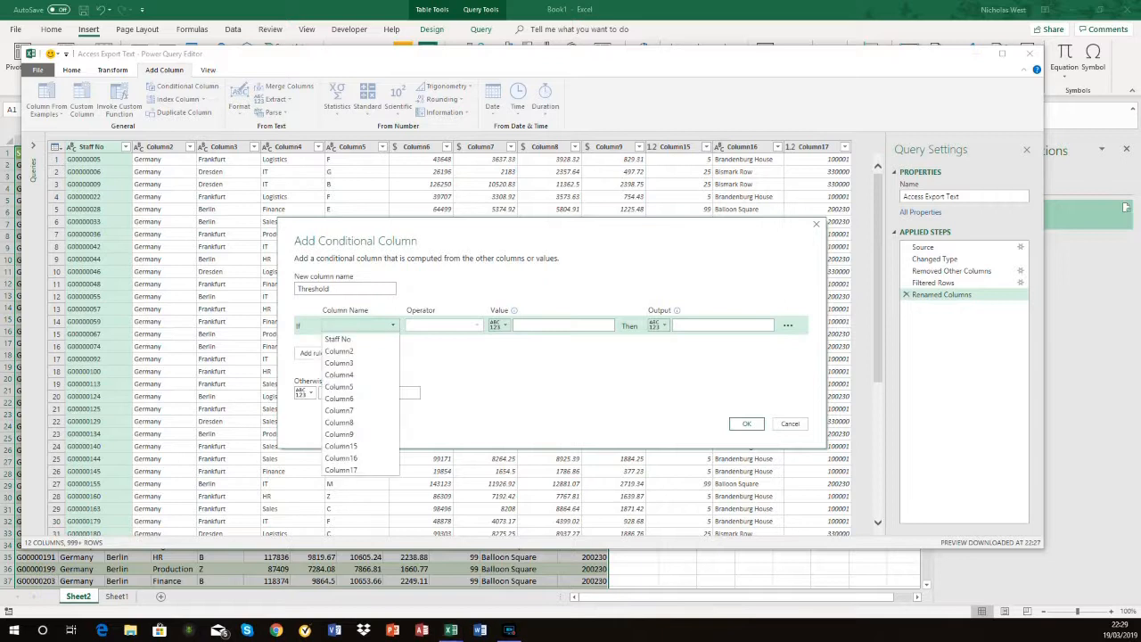
click(343, 398)
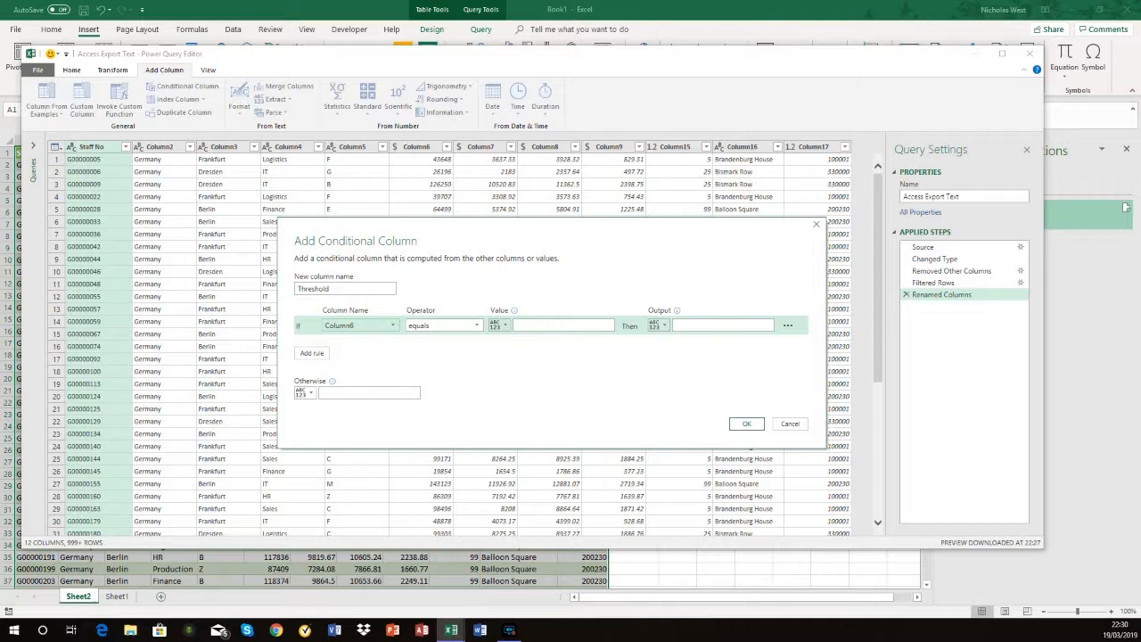
click(443, 324)
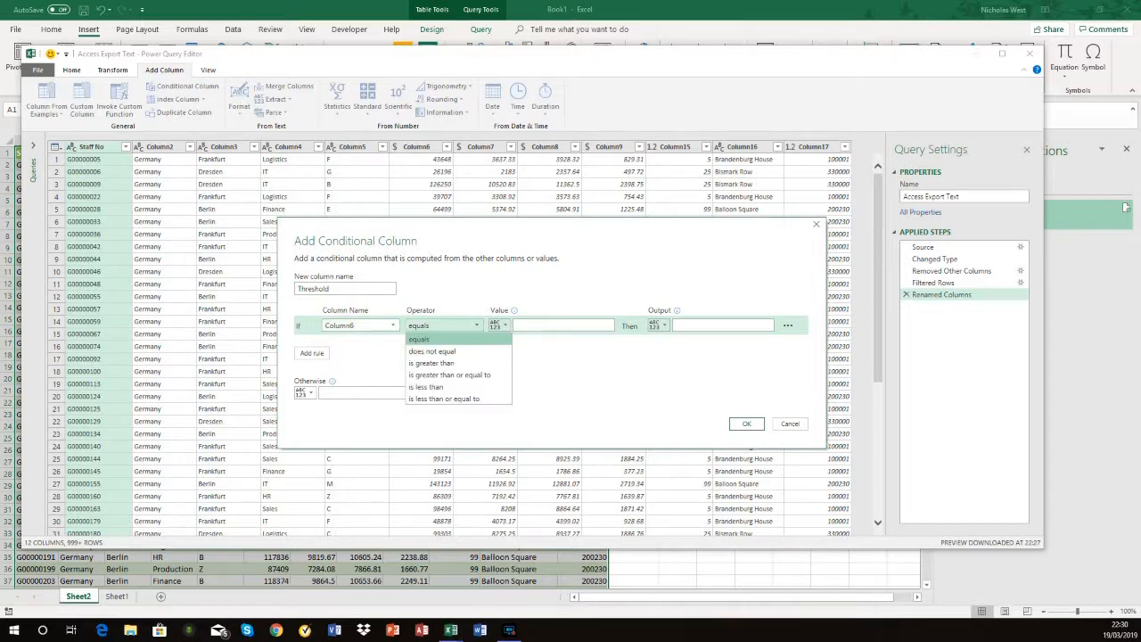
click(437, 359)
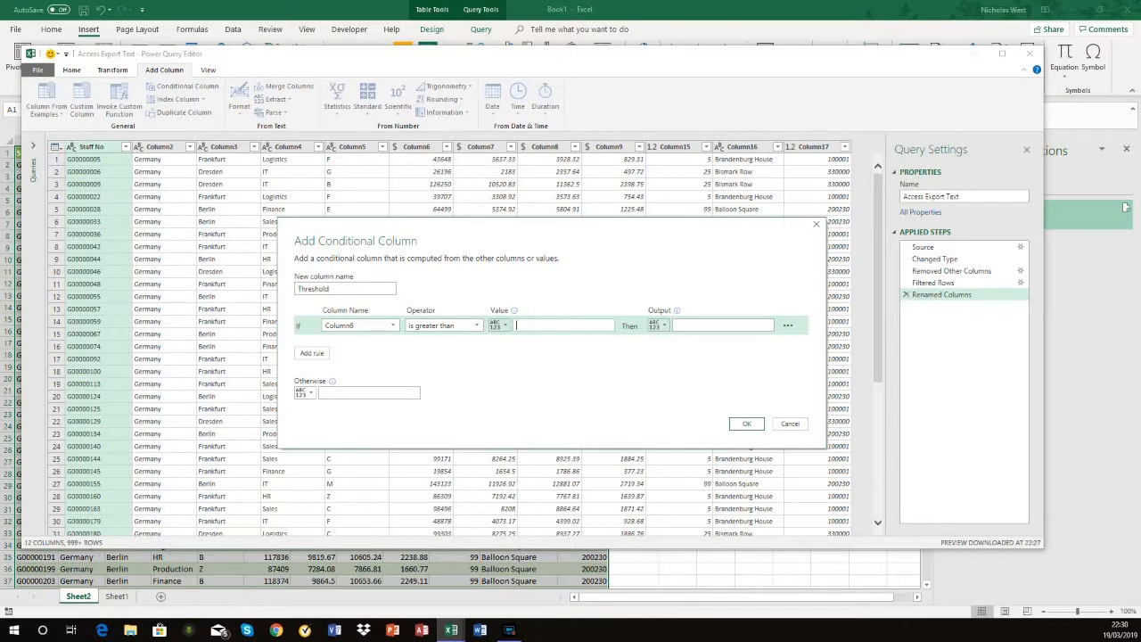
text(50000)
Step: Have the Threshold column output Breached when the condition is met and No otherwise
click(722, 325)
text(Bre)
text(ched)
key(BackSpace)
key(BackSpace)
key(BackSpace)
key(BackSpace)
text(ached)
text(o)
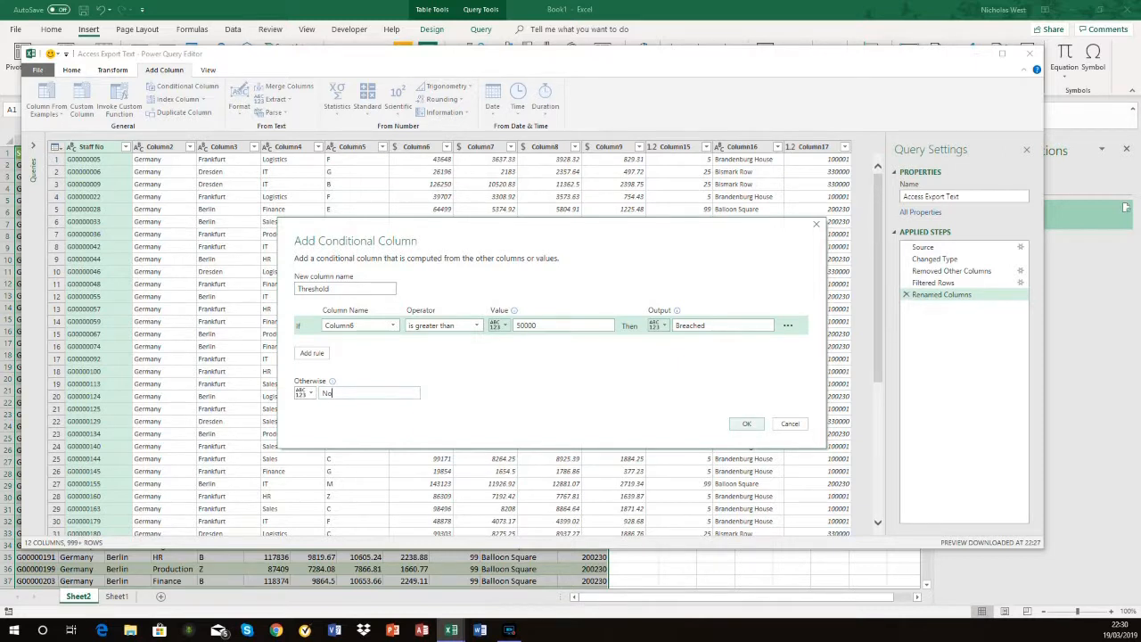
Step: Create the Threshold column and close the Power Query Editor, keeping the changes
click(746, 424)
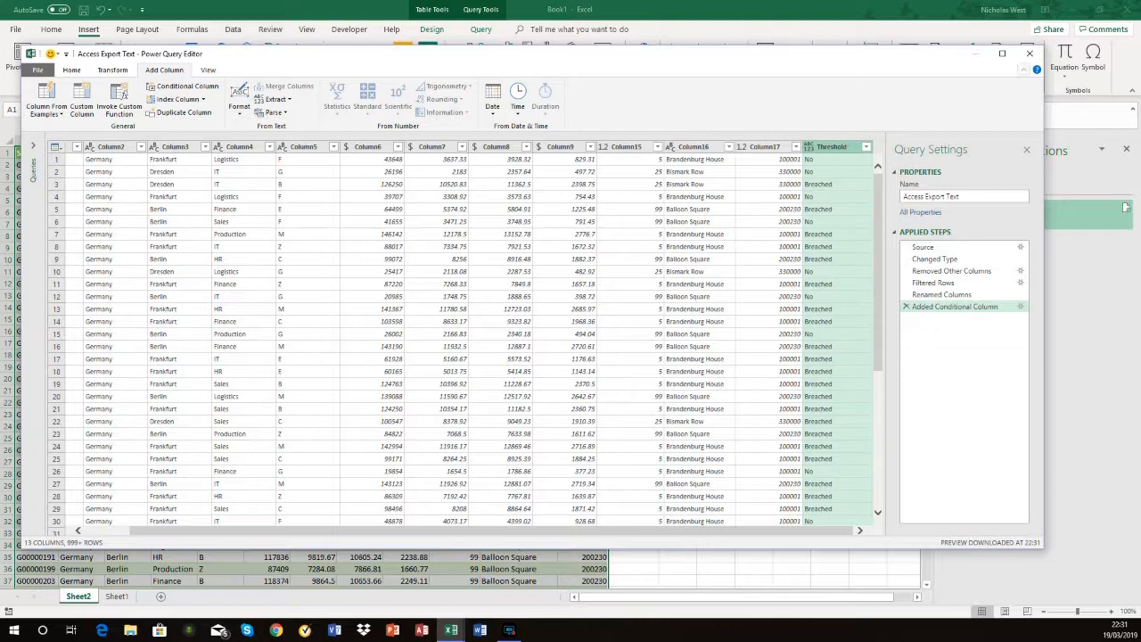
click(1029, 54)
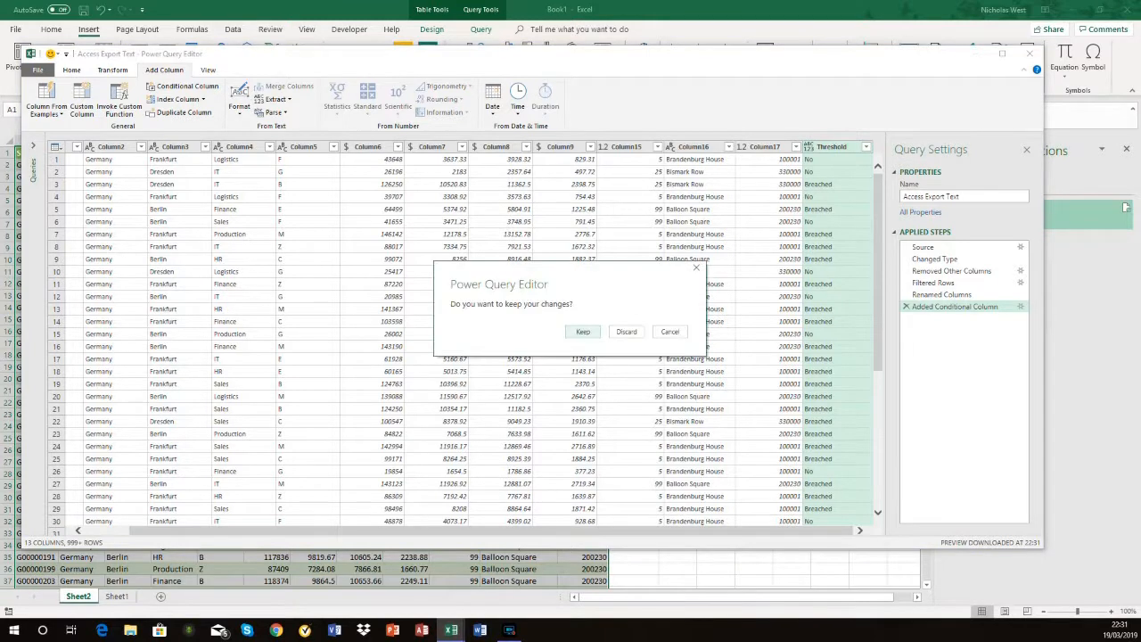
key(Return)
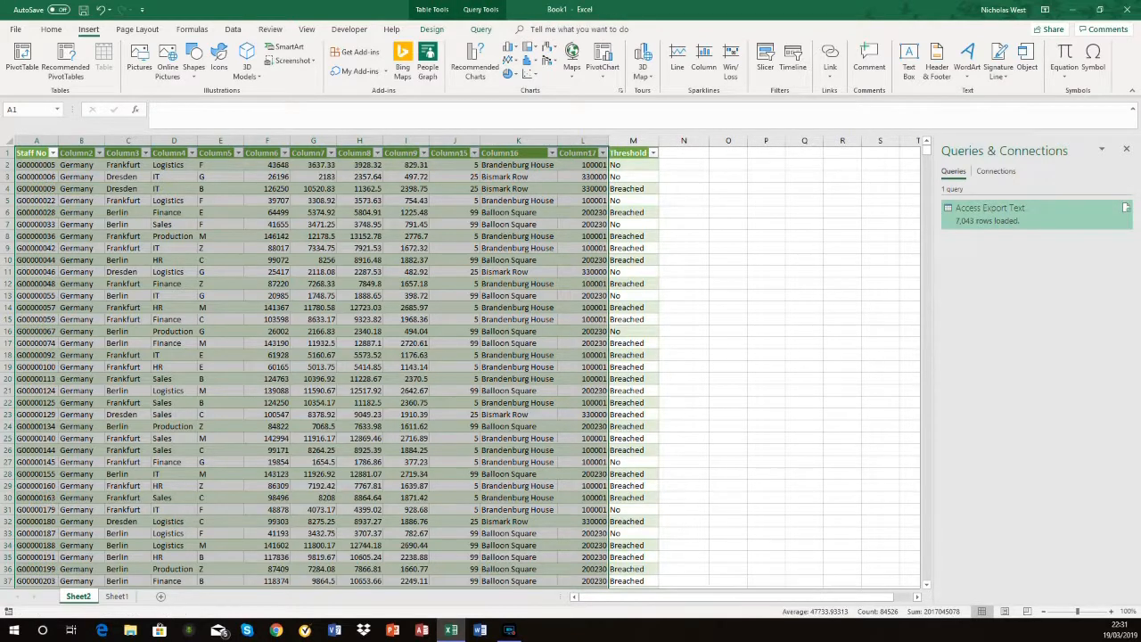
Step: Filter the worksheet table's Threshold column to Breached only and select the column to check its count
click(652, 152)
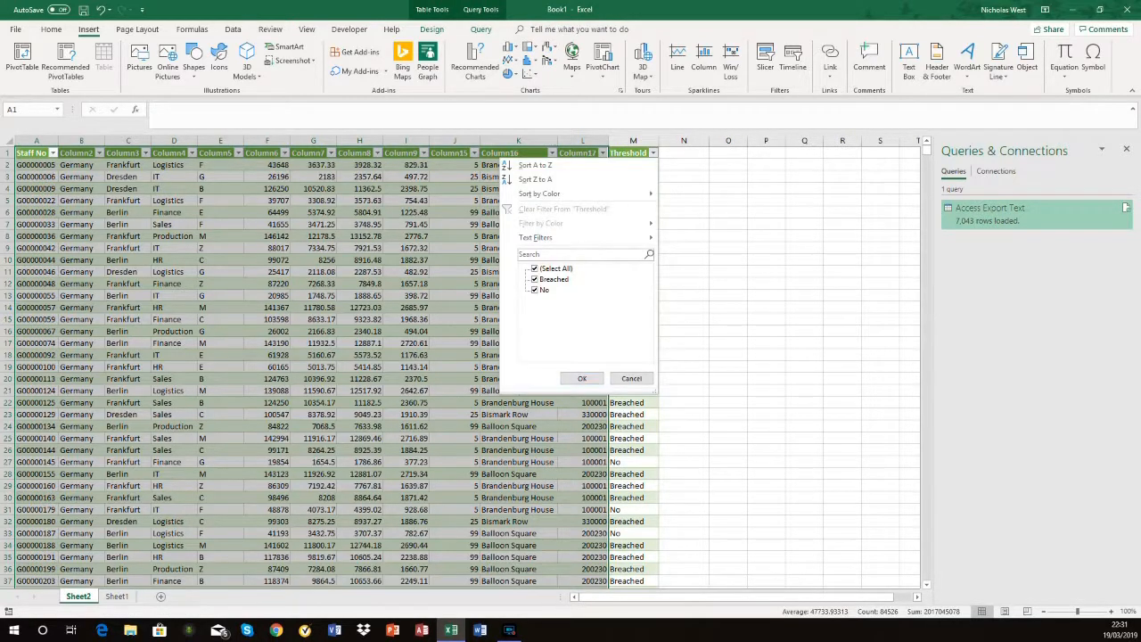
click(535, 290)
click(582, 378)
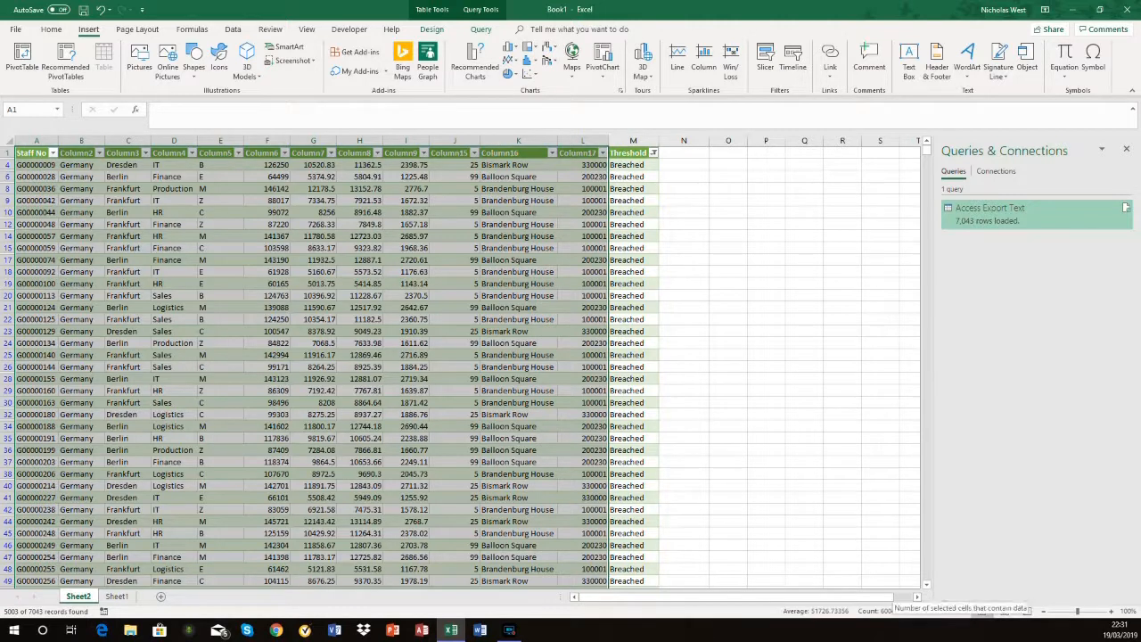
click(624, 581)
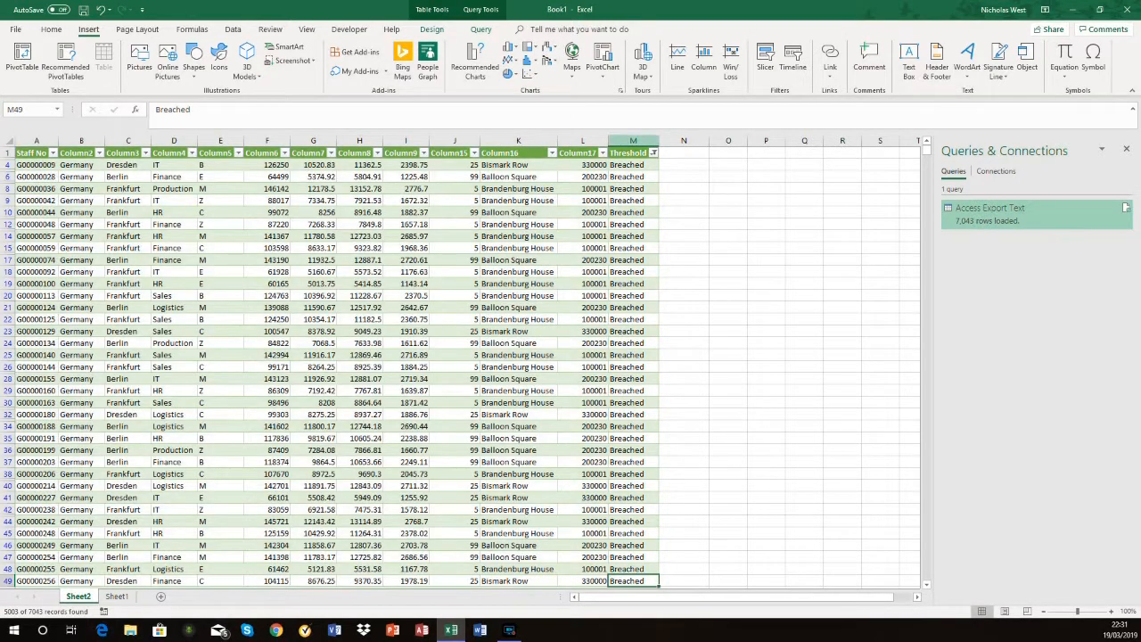
click(633, 141)
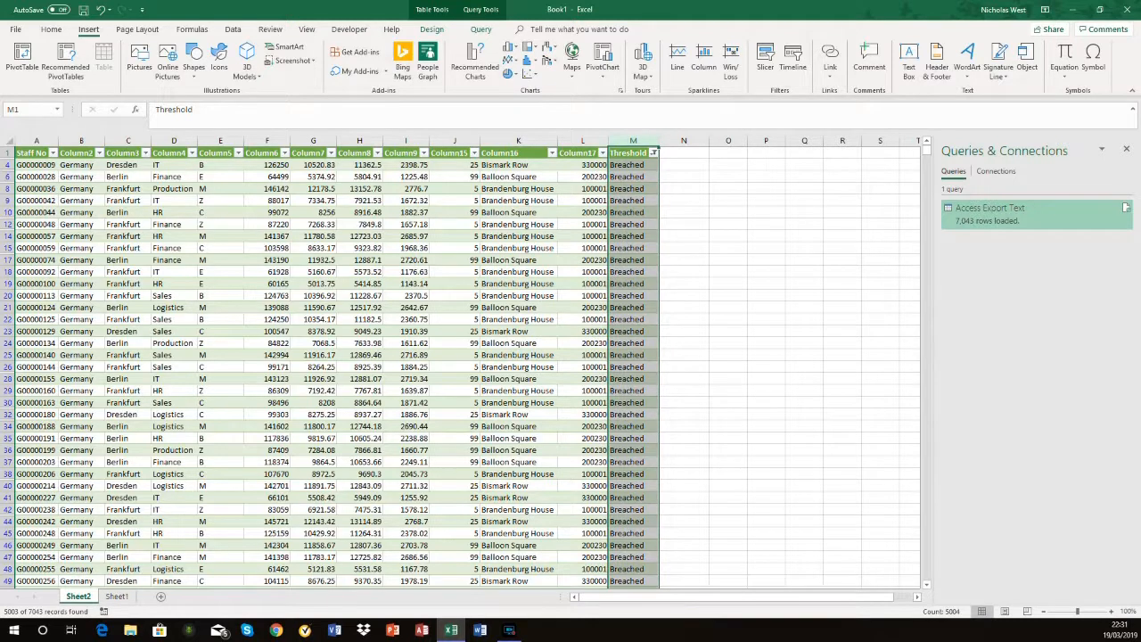
Step: Include the No rows again in the Threshold column's filter
click(653, 153)
click(539, 290)
click(581, 378)
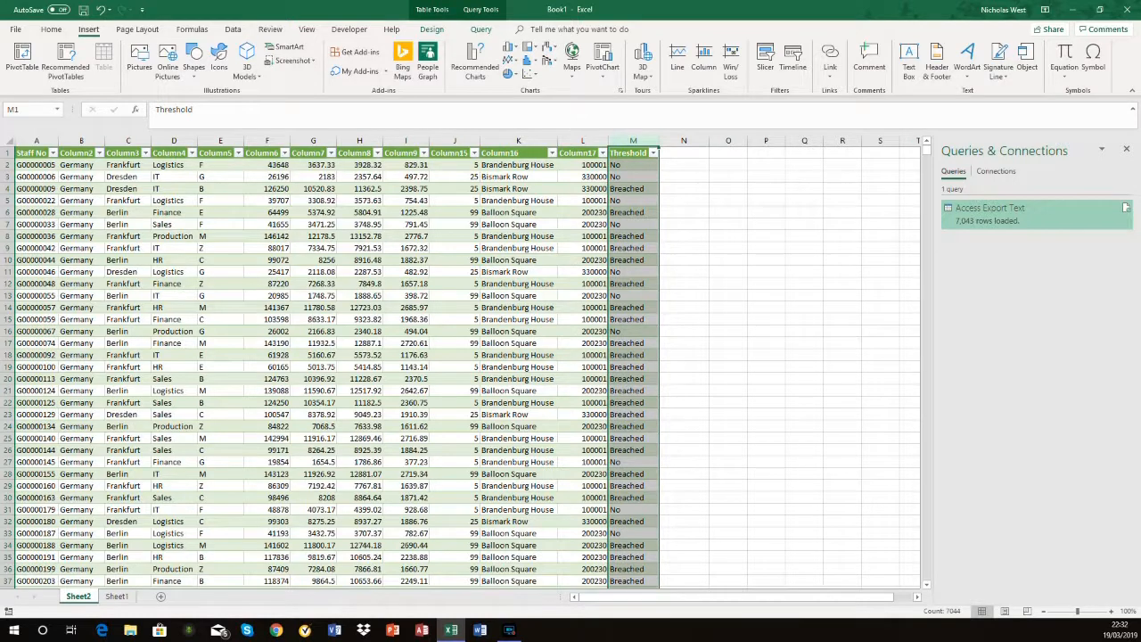
Step: Examine the timed refresh option in the Access Export Text query's properties, then leave without saving any change
mouse_move(989, 212)
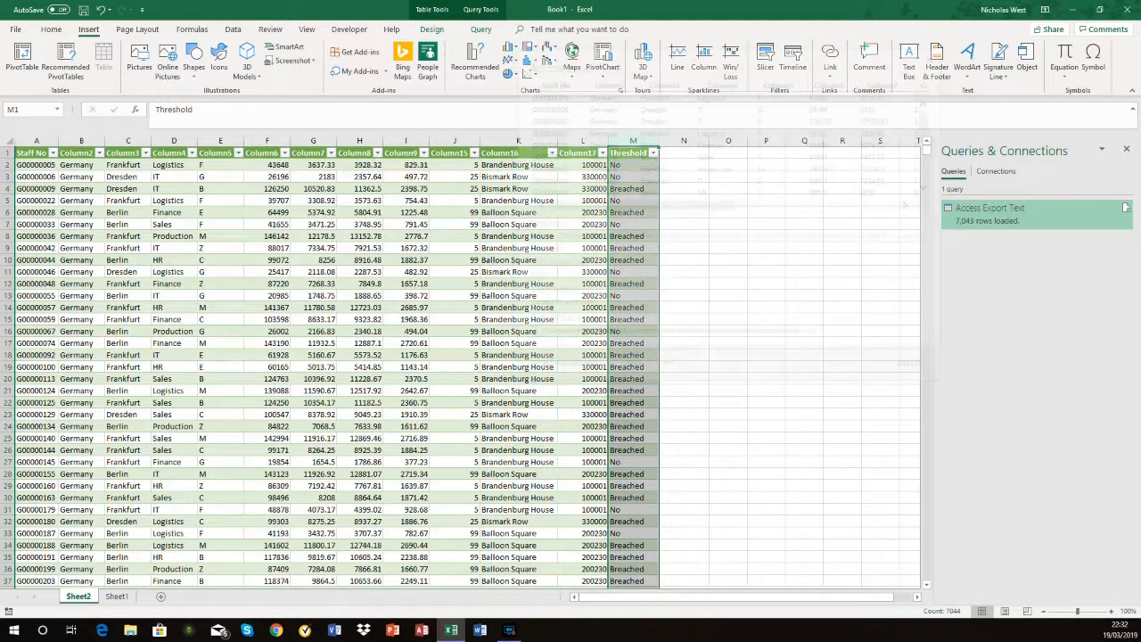
right_click(976, 212)
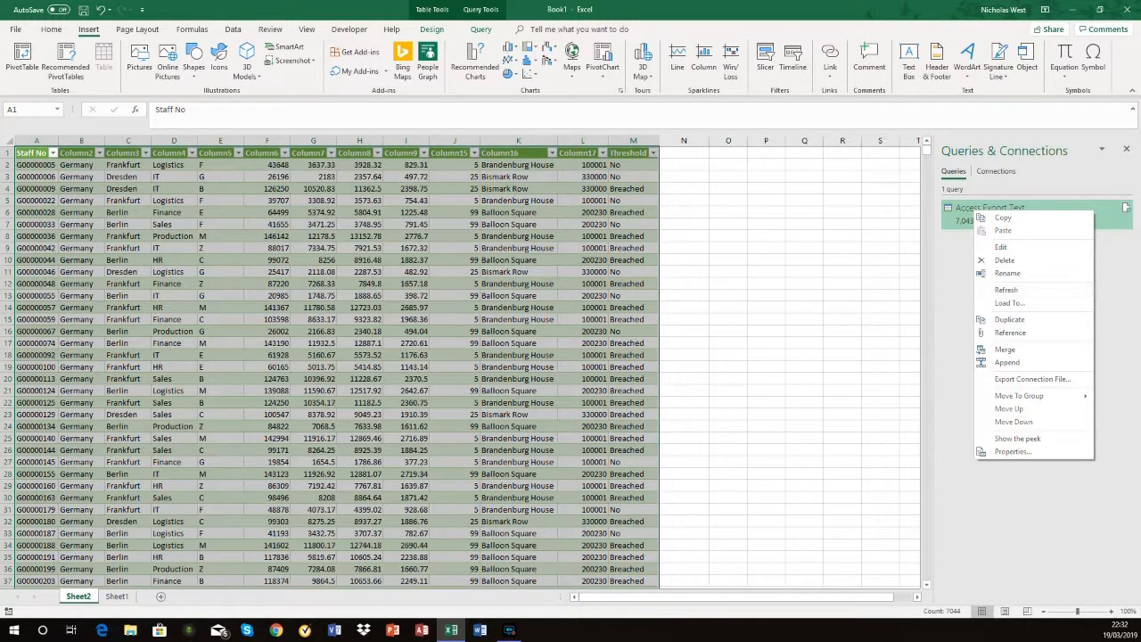
click(1012, 451)
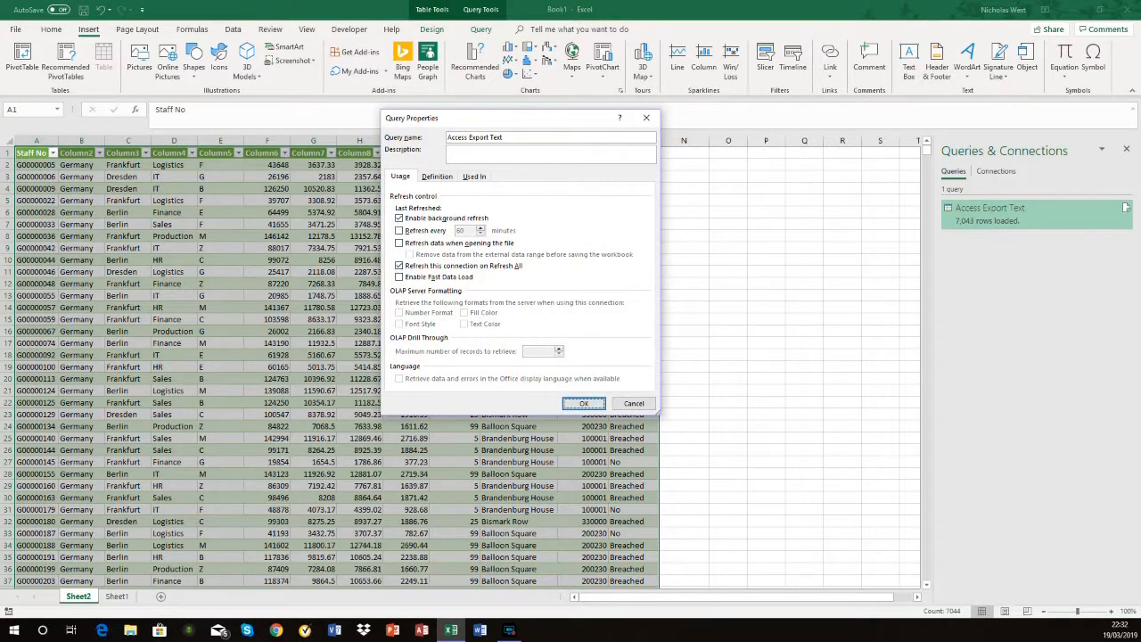
click(399, 230)
click(399, 230)
click(633, 403)
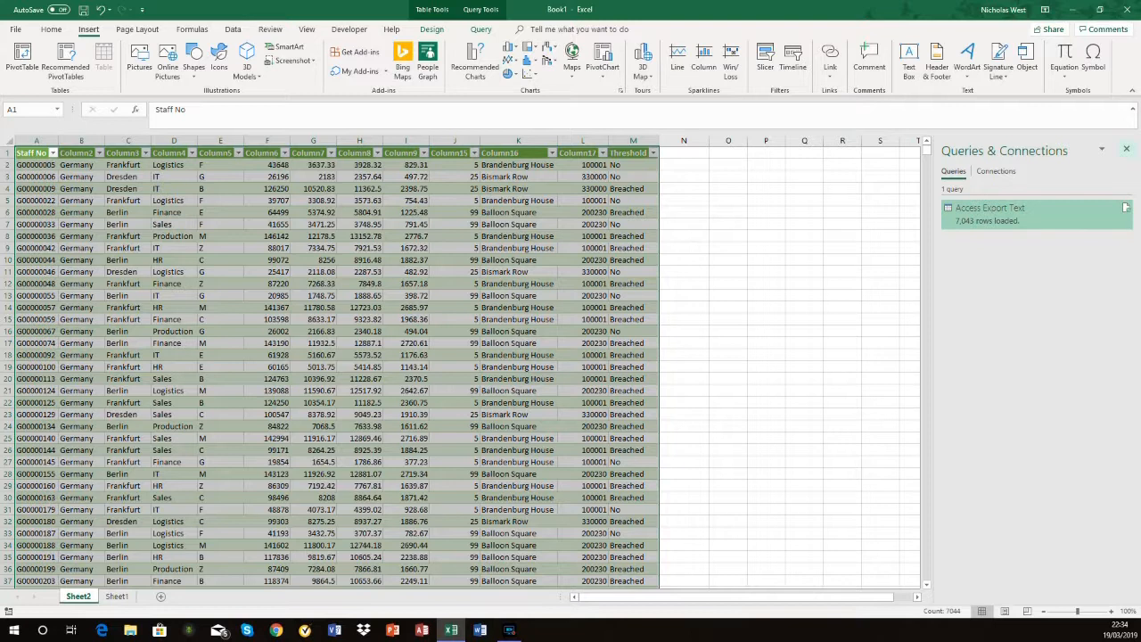
Step: Close the queries pane and start a data import from the 20190317 DataSample Excel workbook, not the V2 version
click(1126, 148)
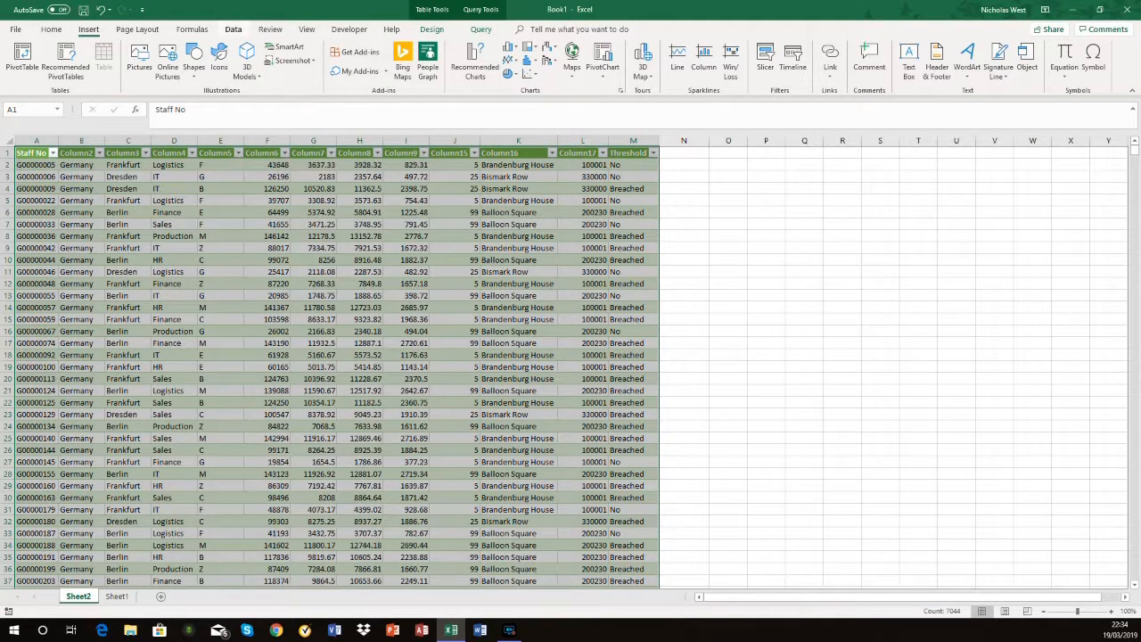
click(234, 29)
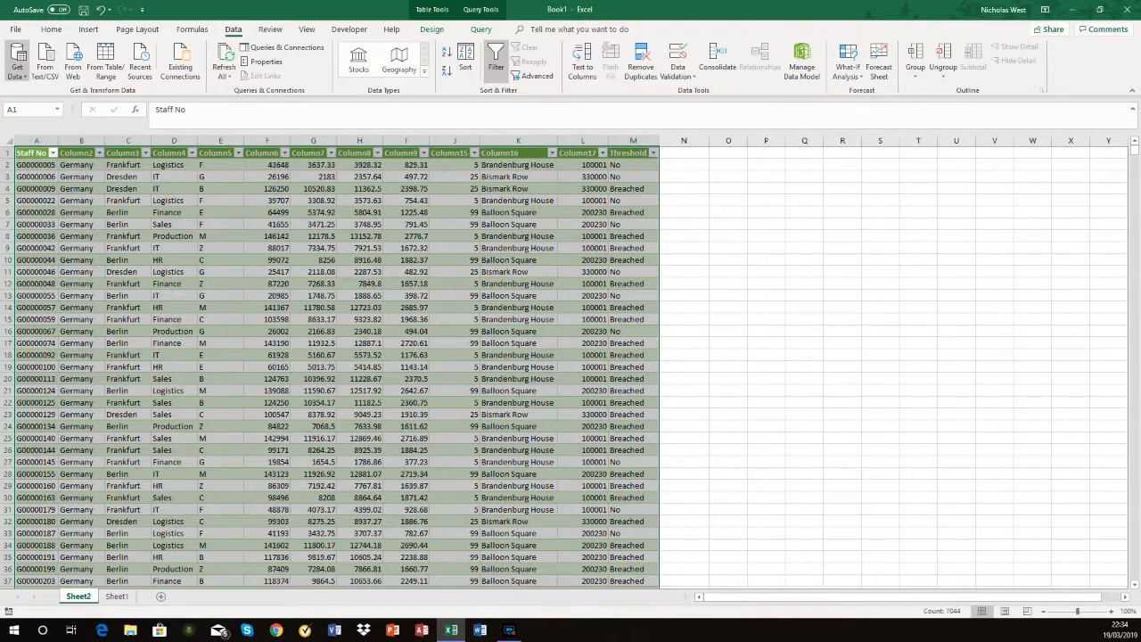
click(17, 64)
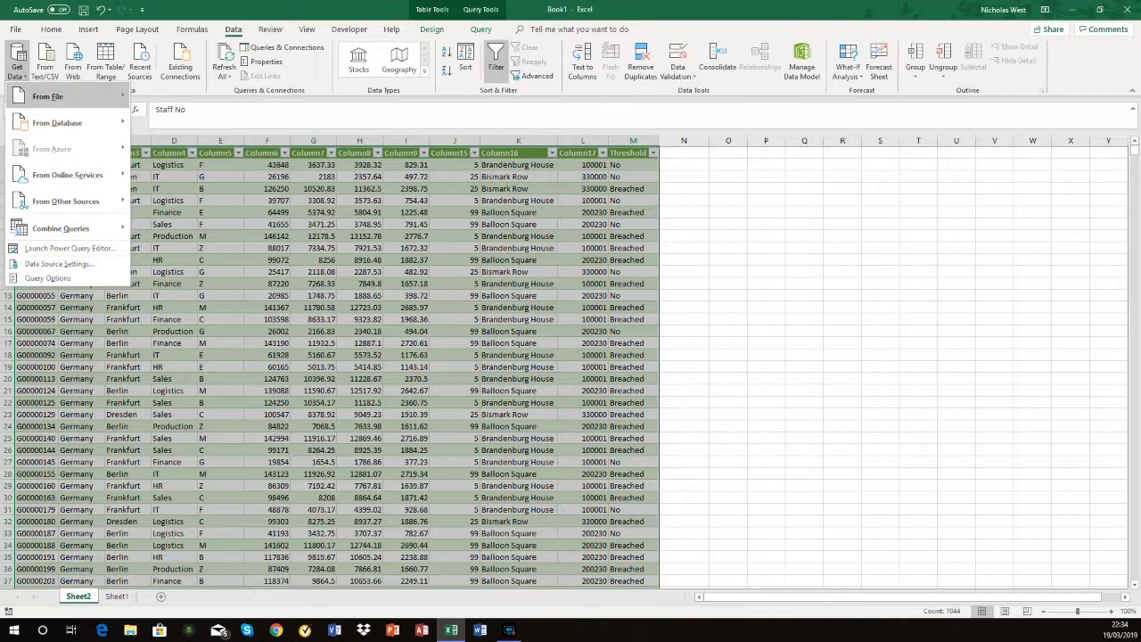
mouse_move(54, 97)
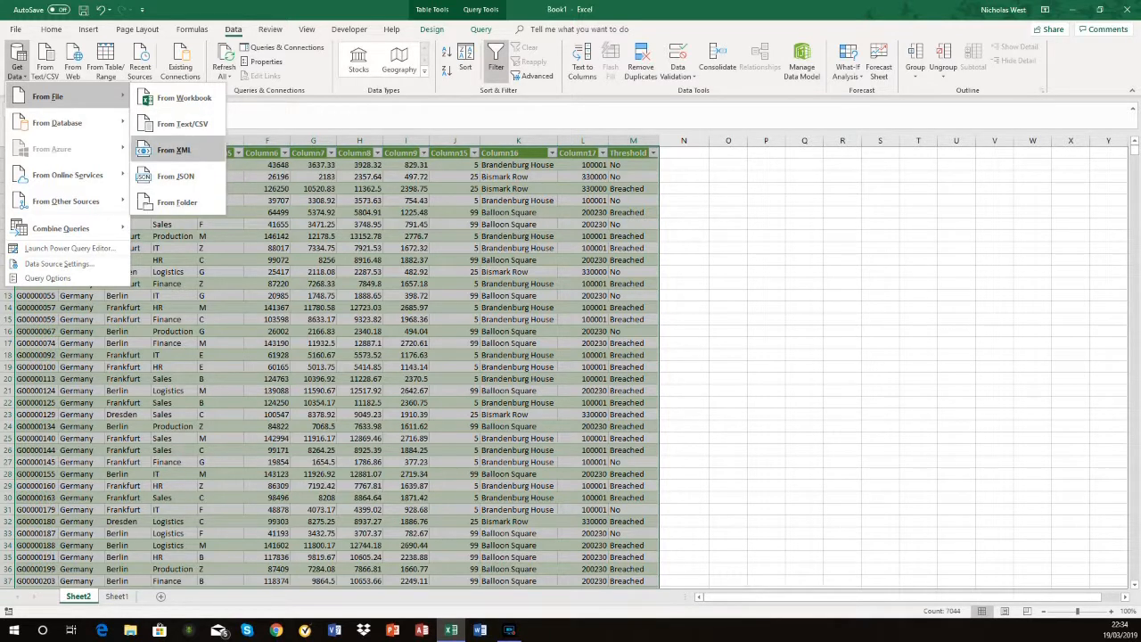
click(182, 124)
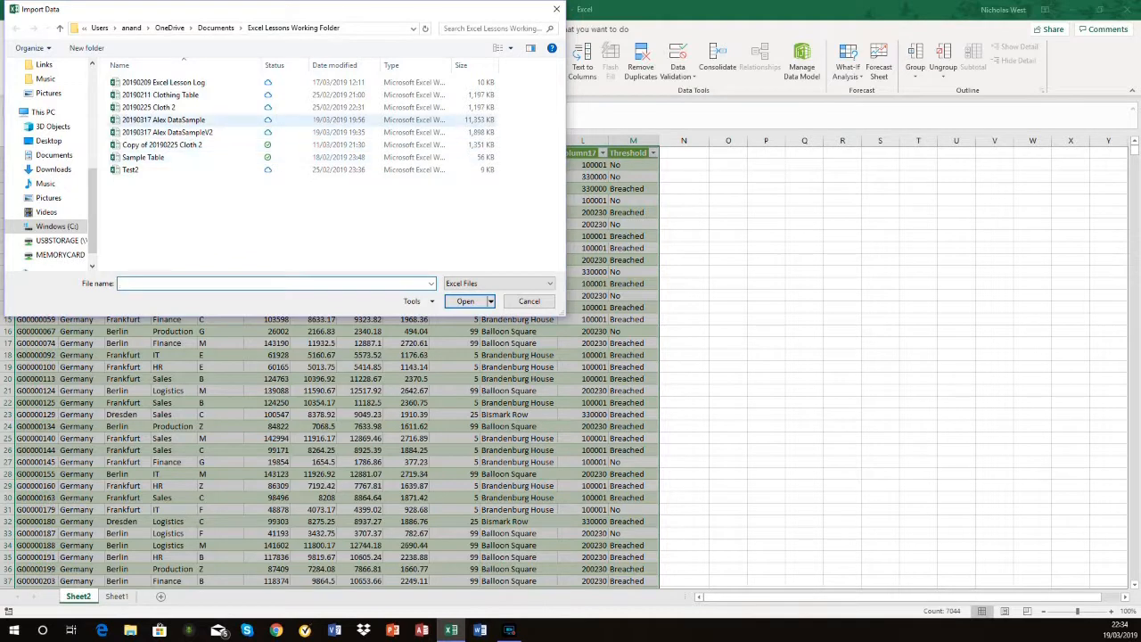
click(183, 119)
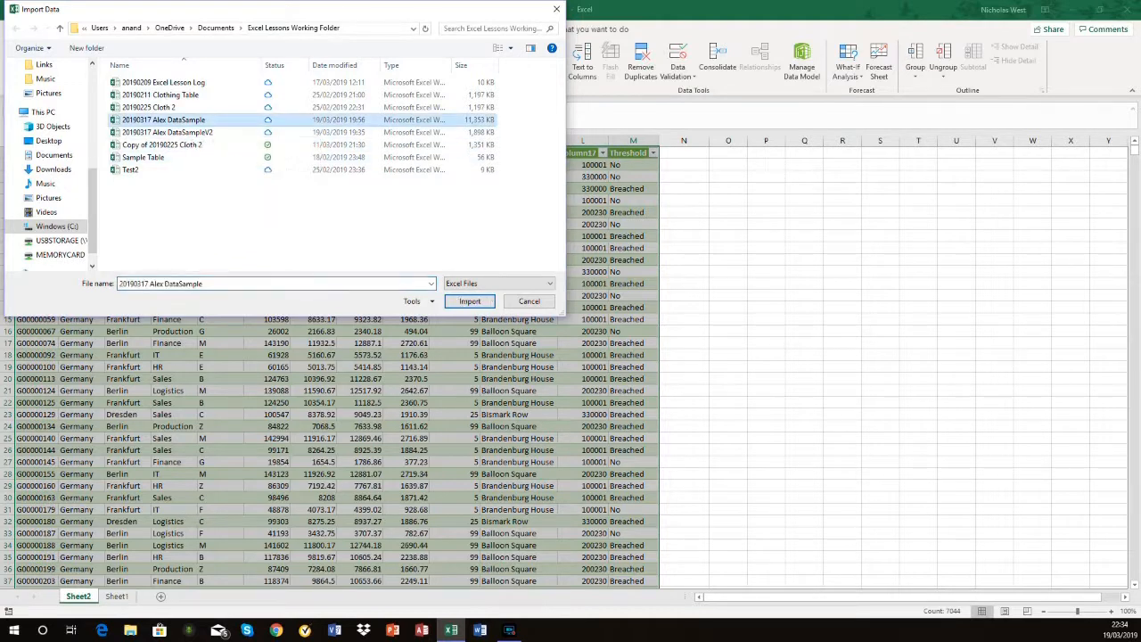
key(Tab)
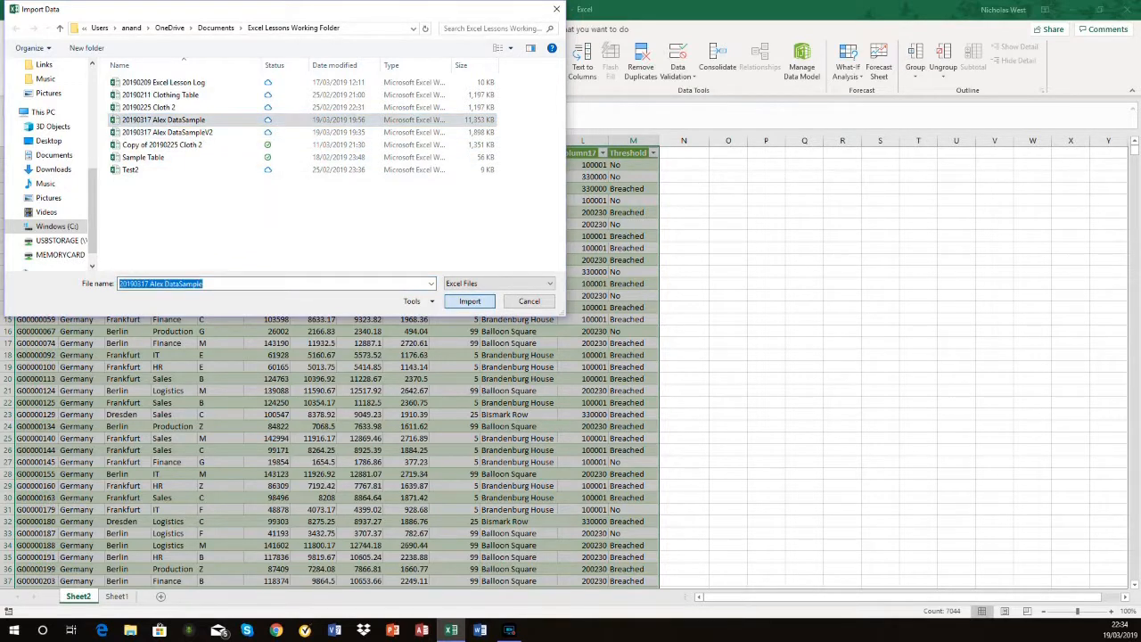
key(Return)
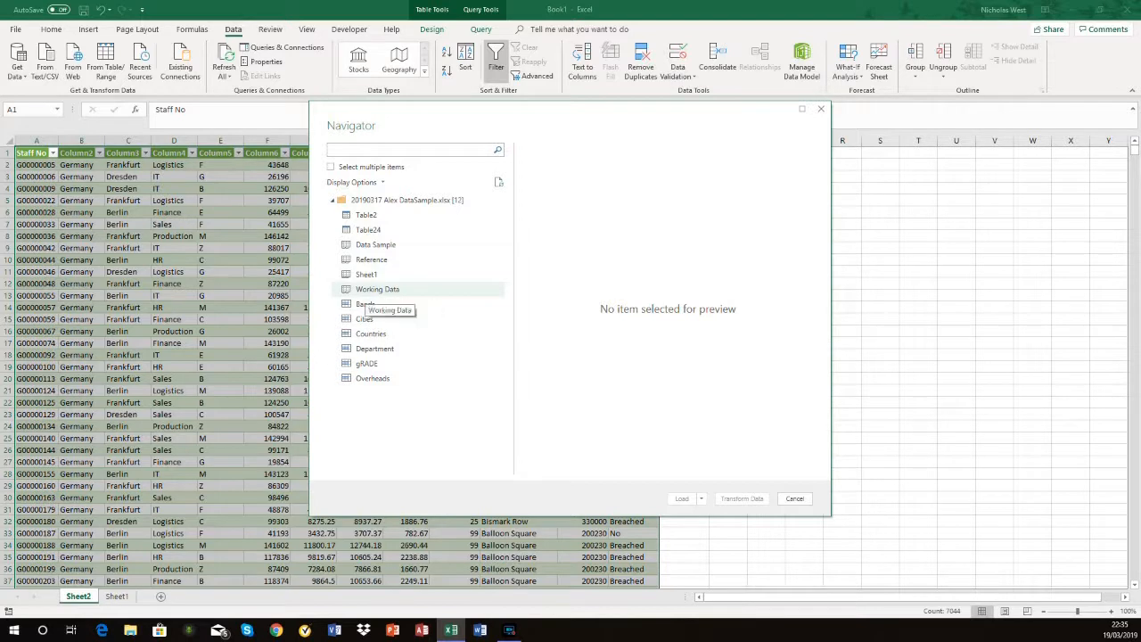
Step: Preview the imported workbook's Working Data sheet and load it as a connection only
click(389, 292)
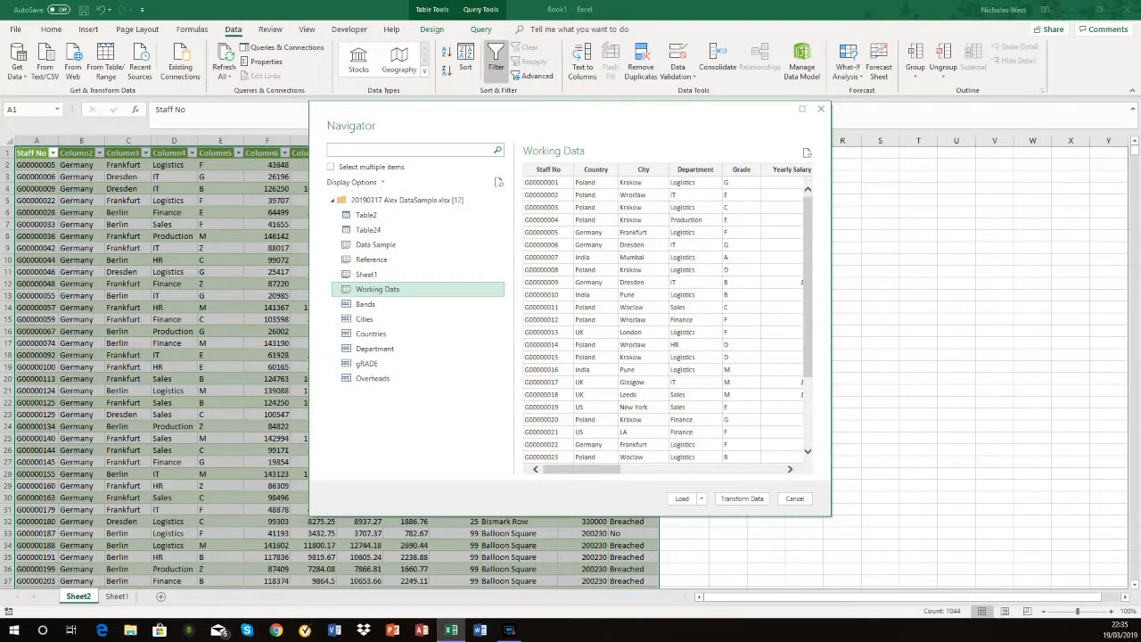
click(713, 469)
click(722, 469)
drag(729, 469, 574, 468)
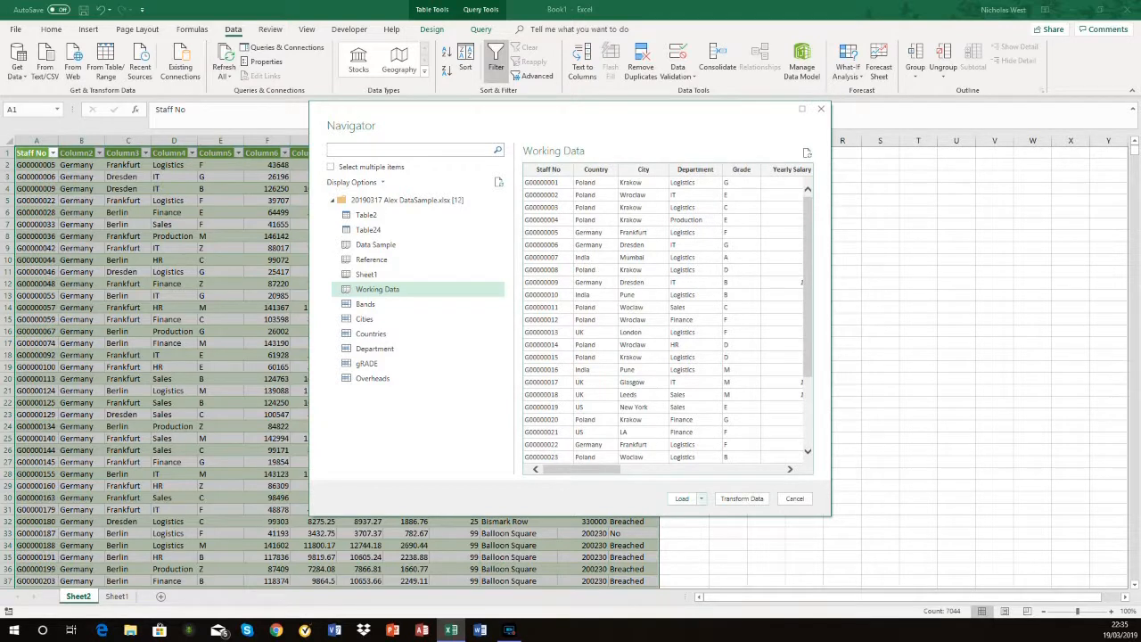
click(700, 498)
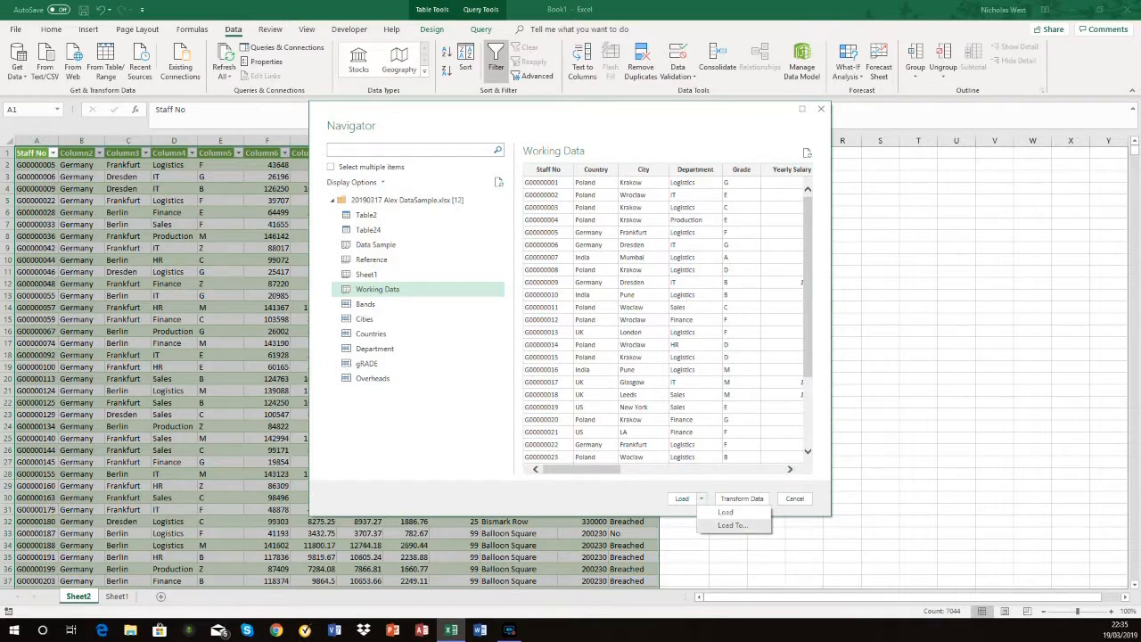
click(733, 525)
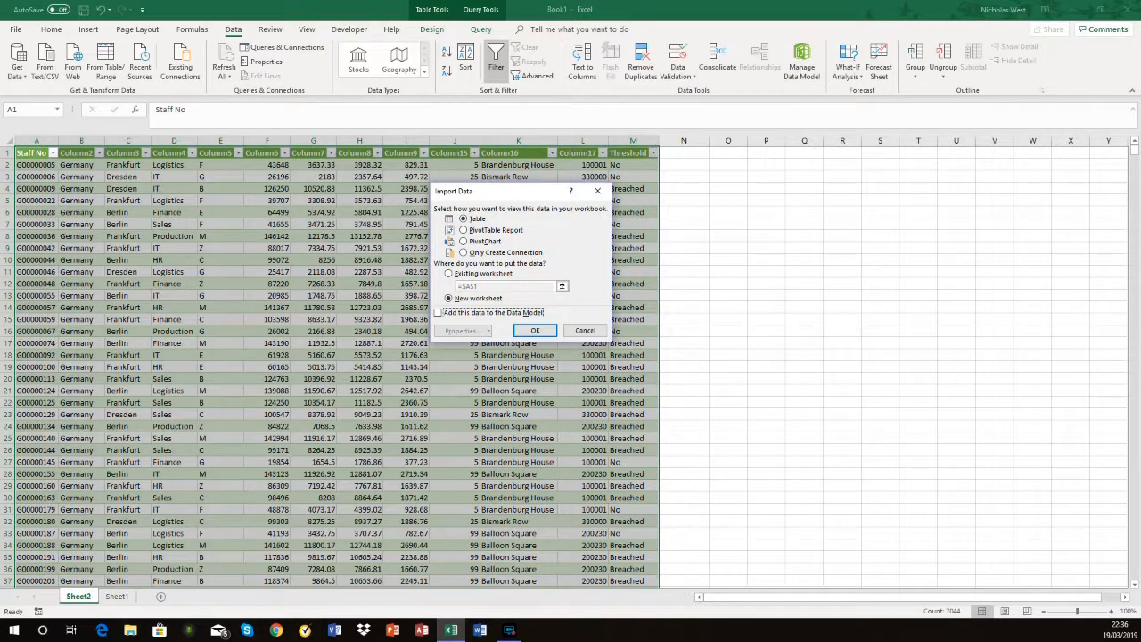
click(463, 253)
click(535, 330)
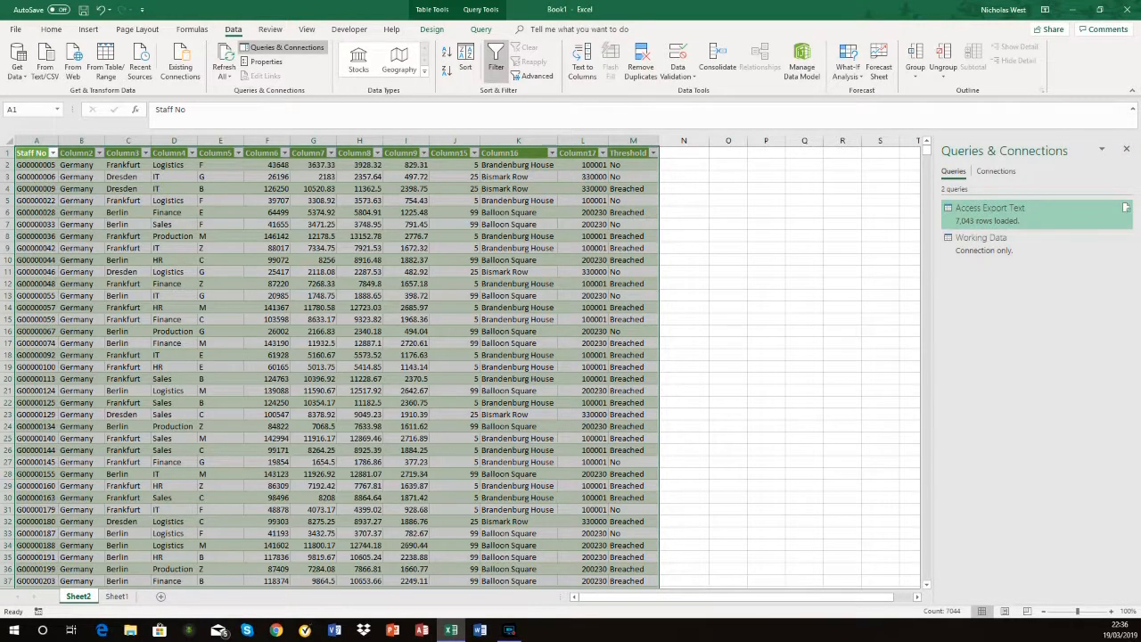
Step: Preview the two workbook queries and open the Working Data query for editing
mouse_move(989, 213)
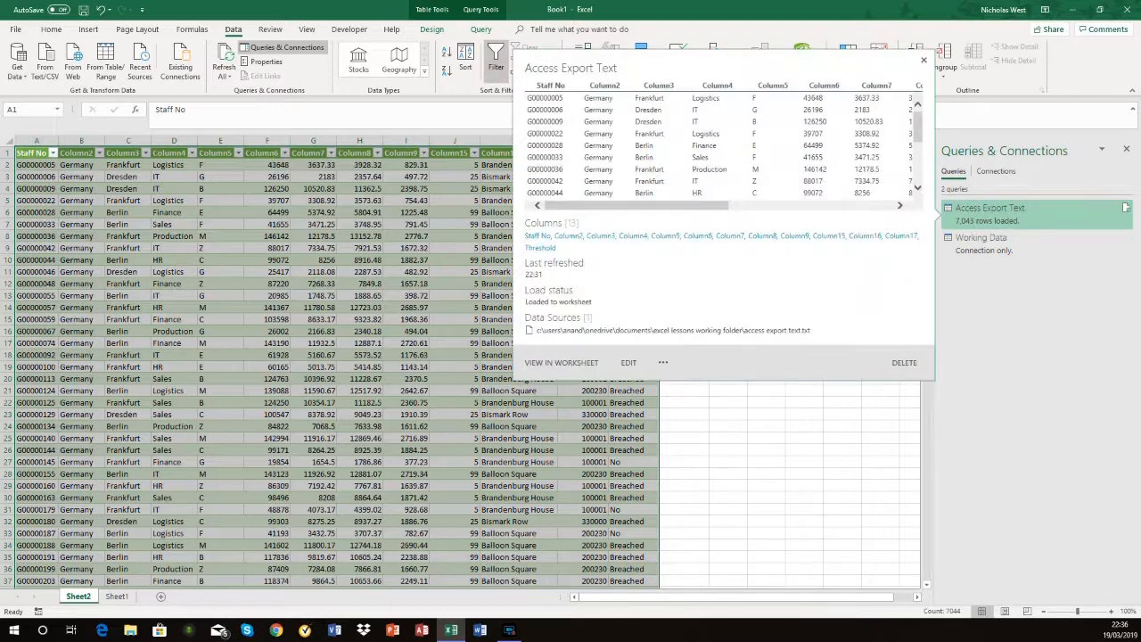
mouse_move(990, 243)
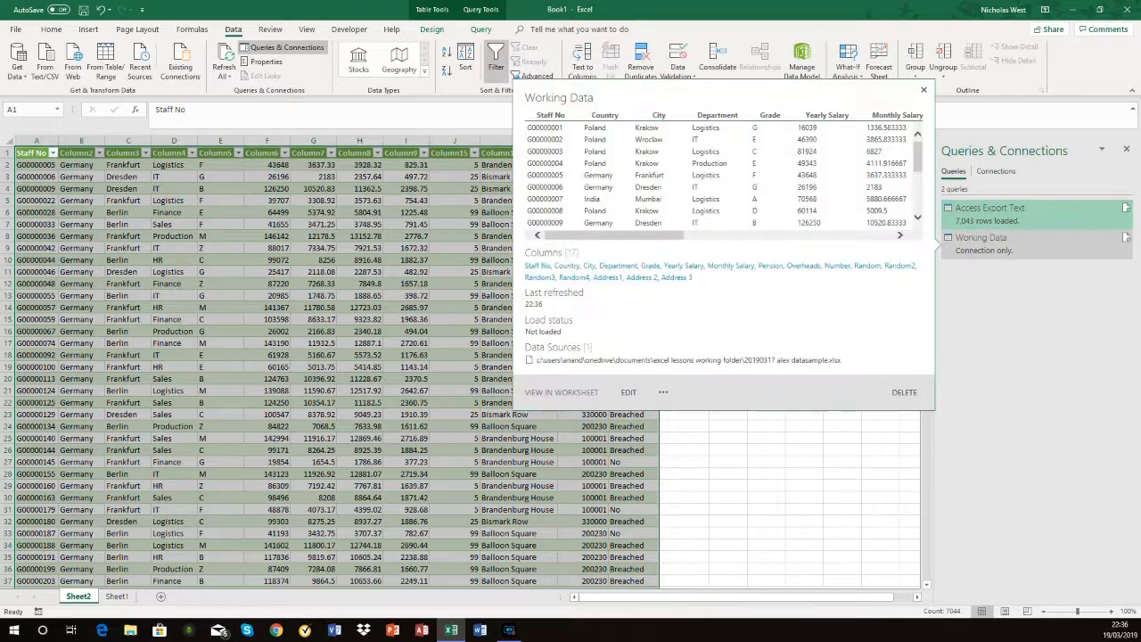
right_click(969, 247)
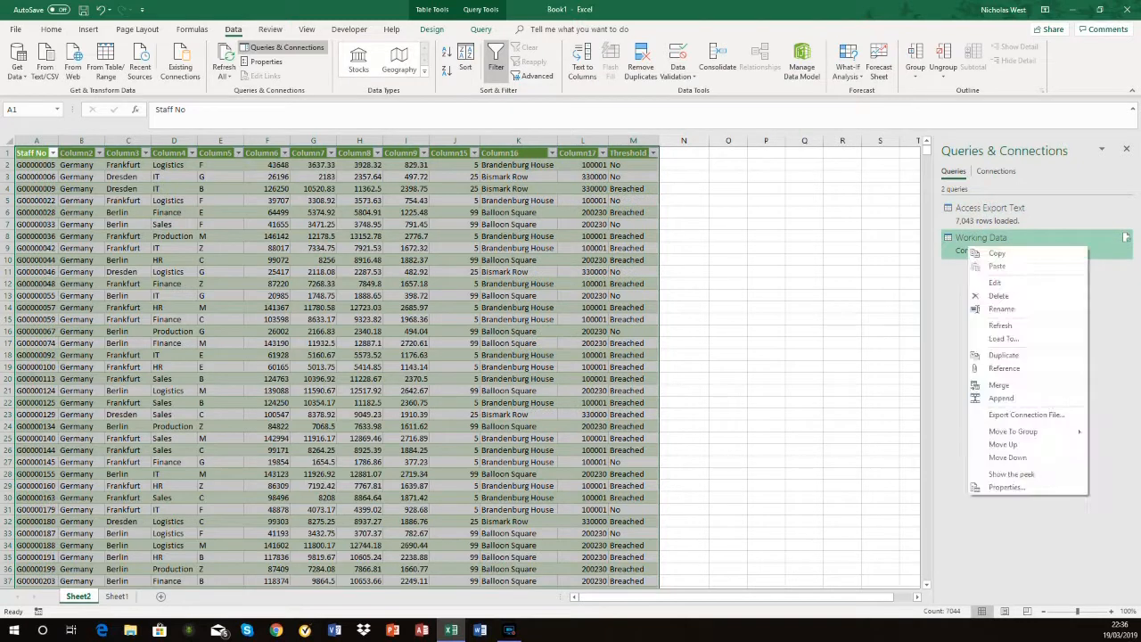
click(993, 282)
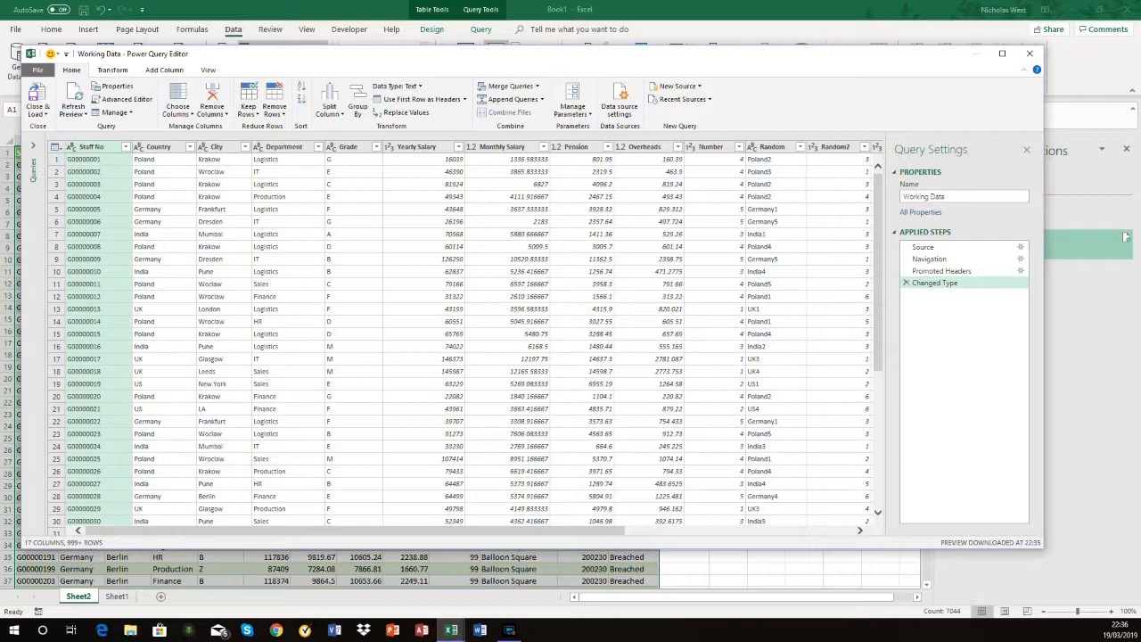
click(56, 147)
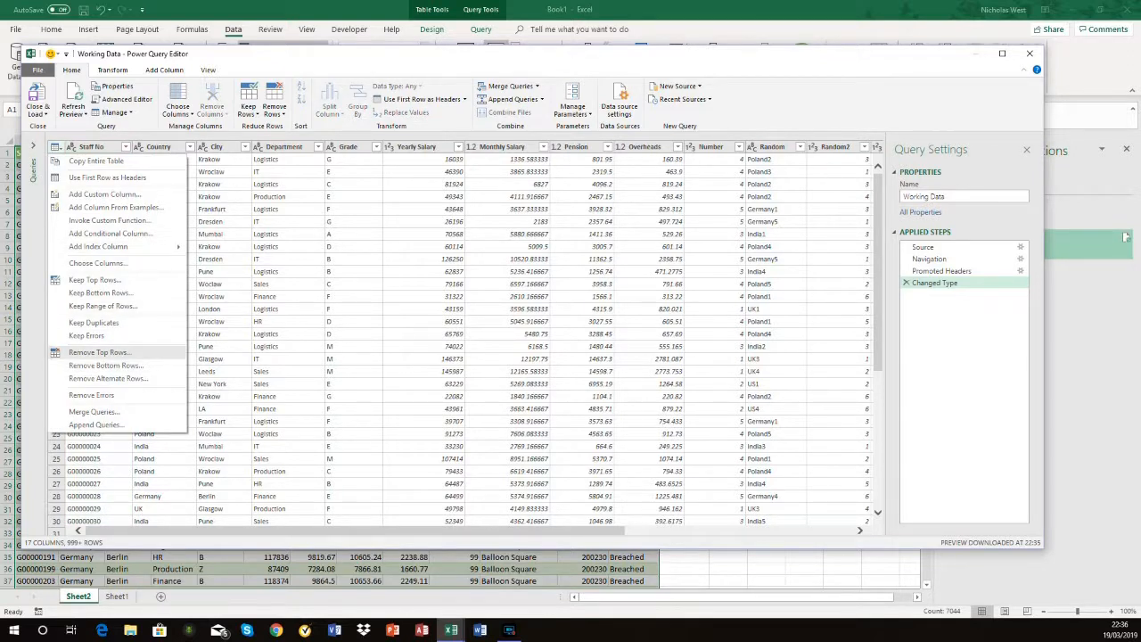
click(99, 352)
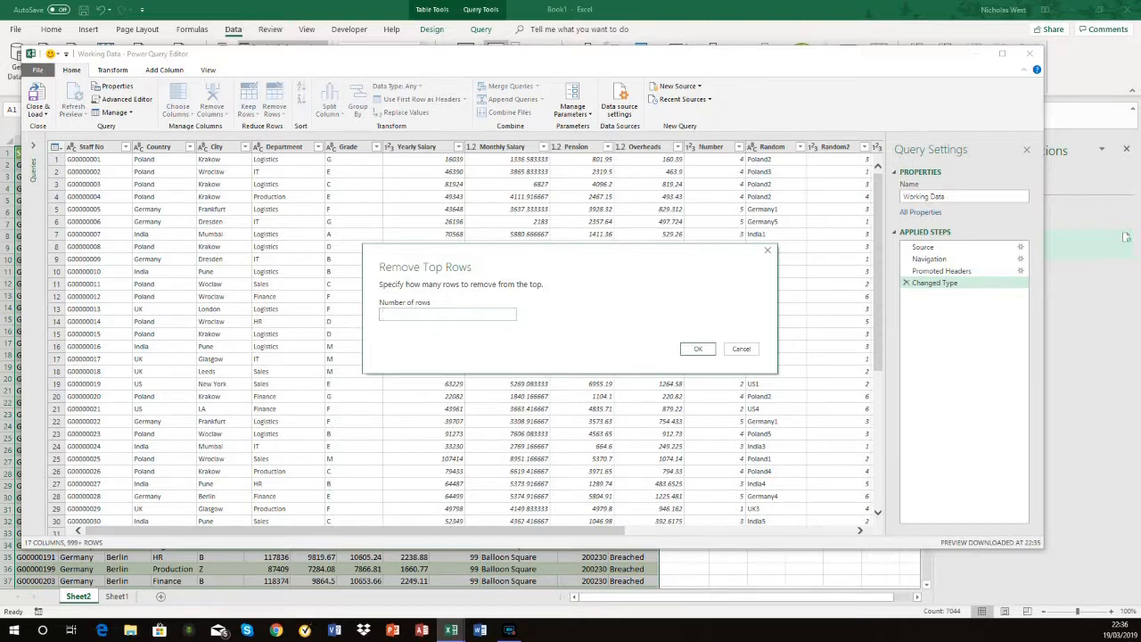
text(5)
click(741, 349)
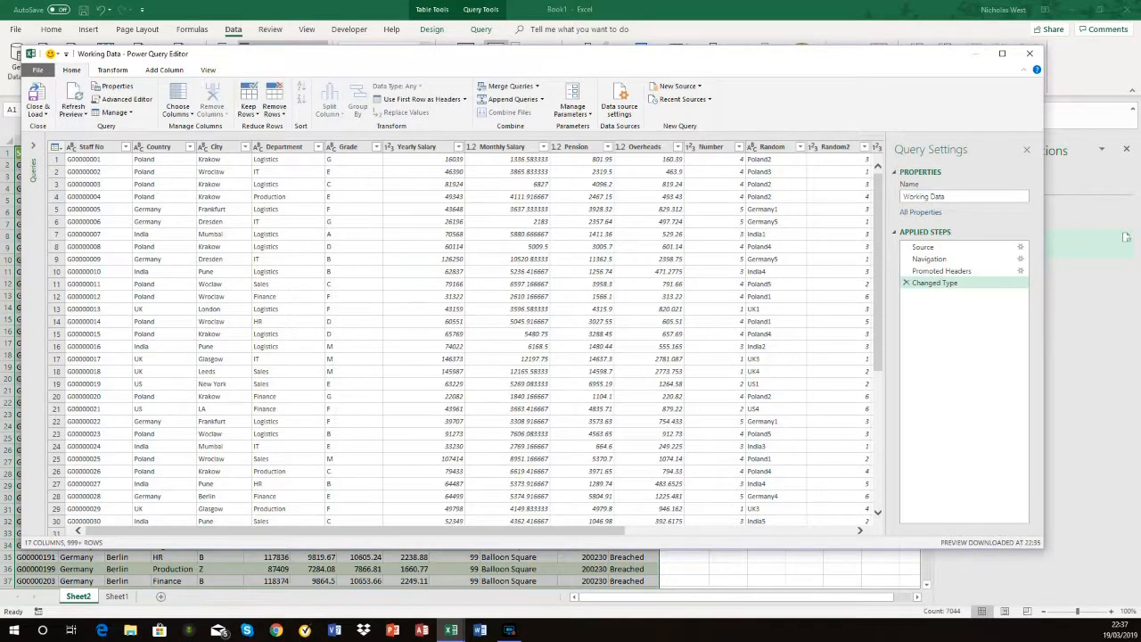
click(55, 146)
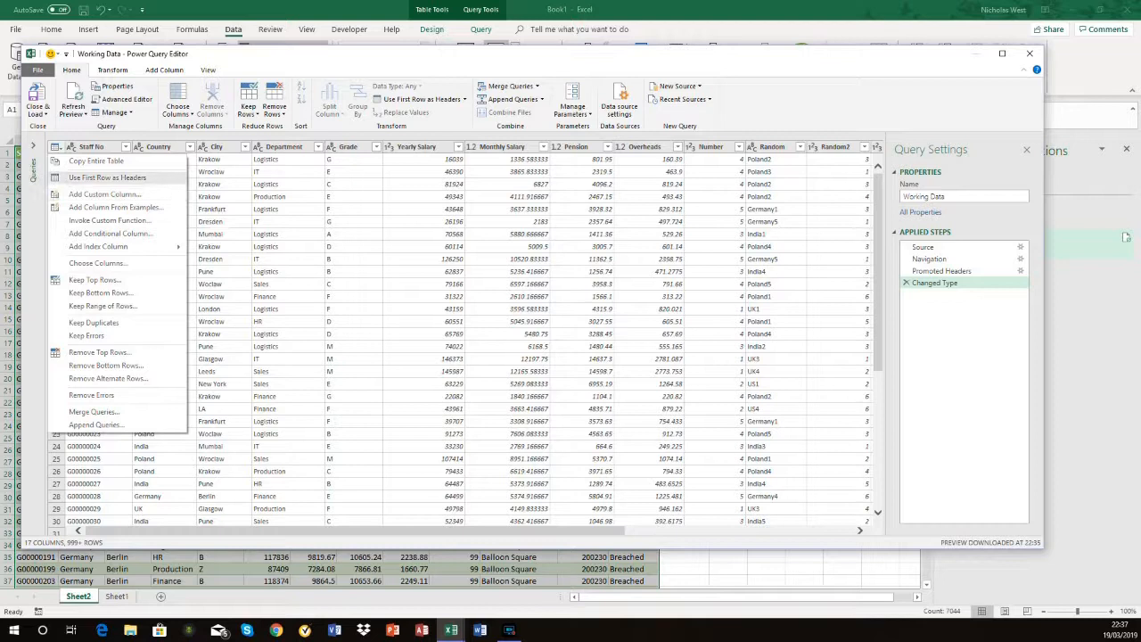
click(287, 160)
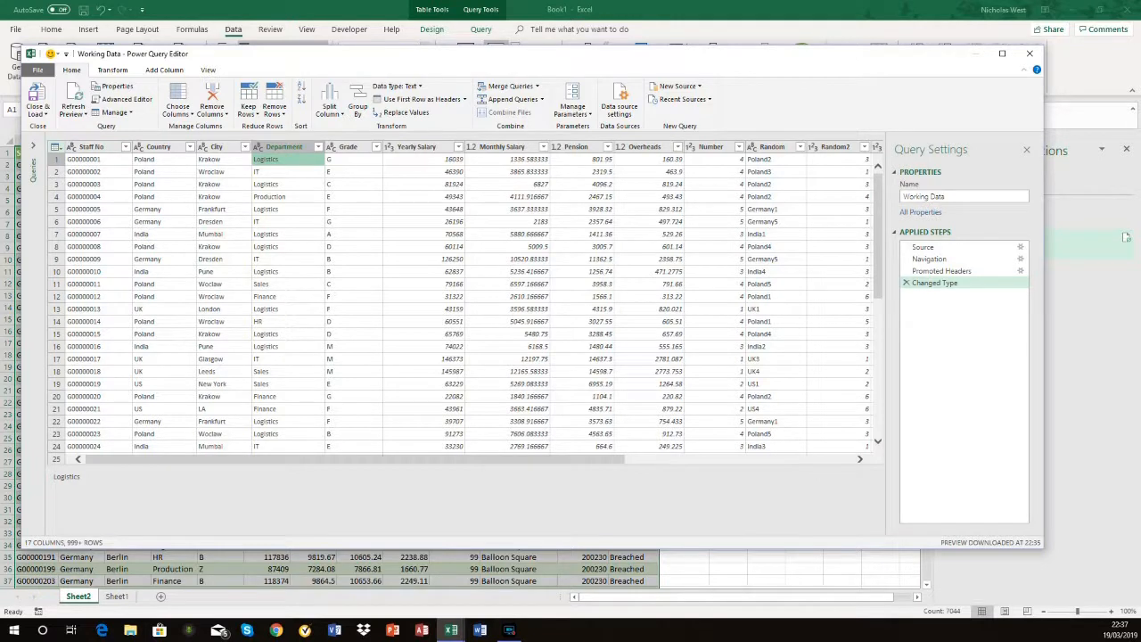
click(55, 147)
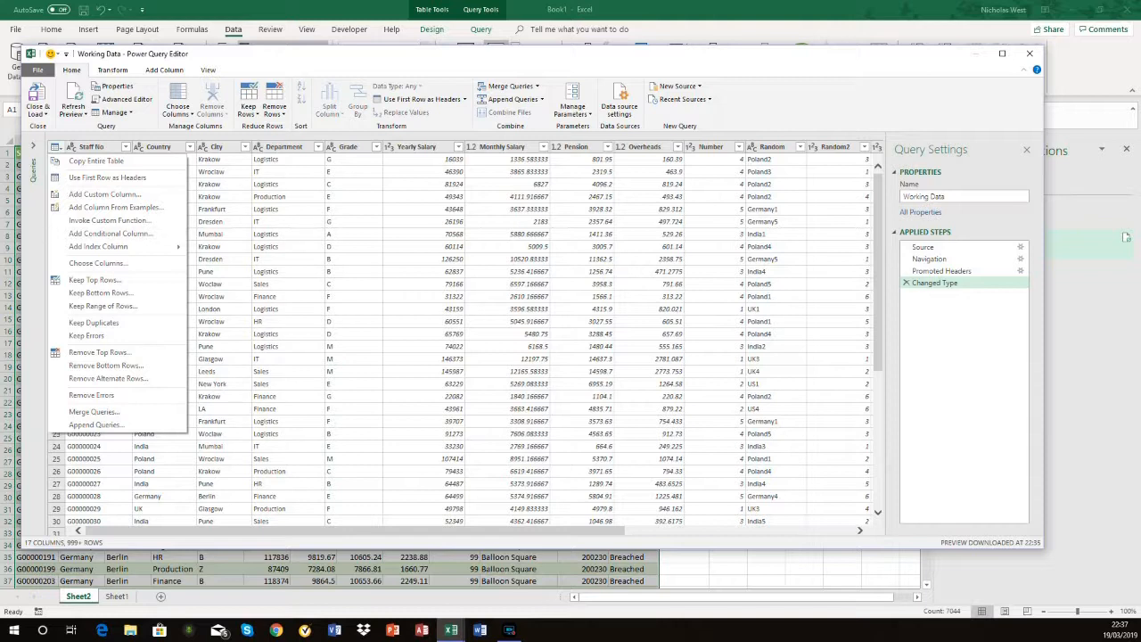
click(507, 247)
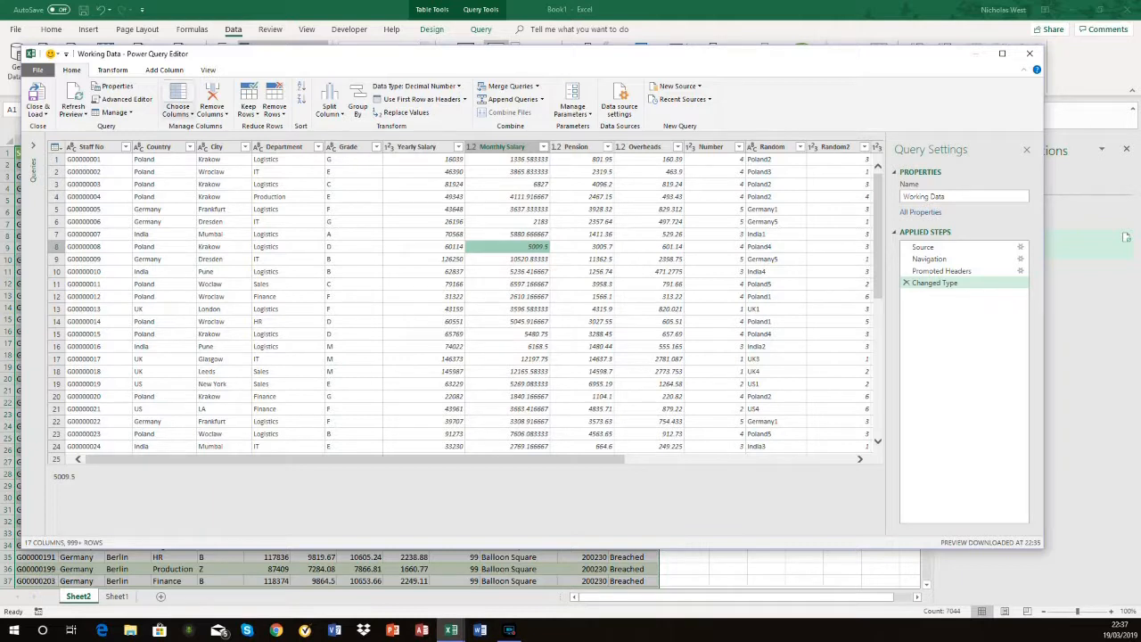
Step: Exclude the Random, Random2, Random3 and Random4 columns from the Working Data query
click(177, 112)
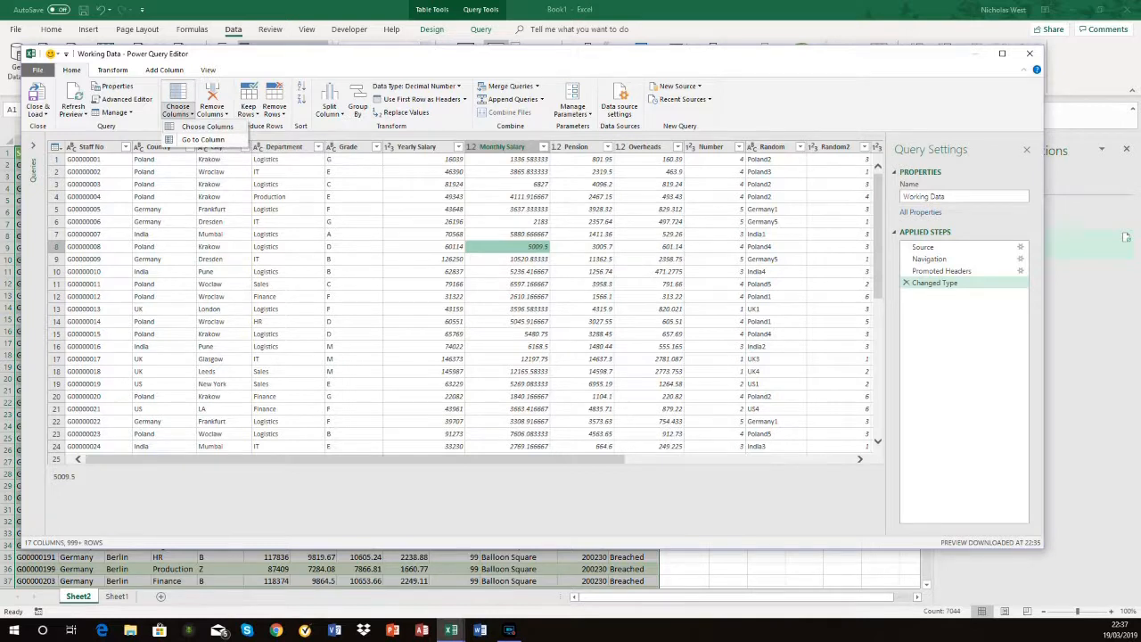
click(207, 126)
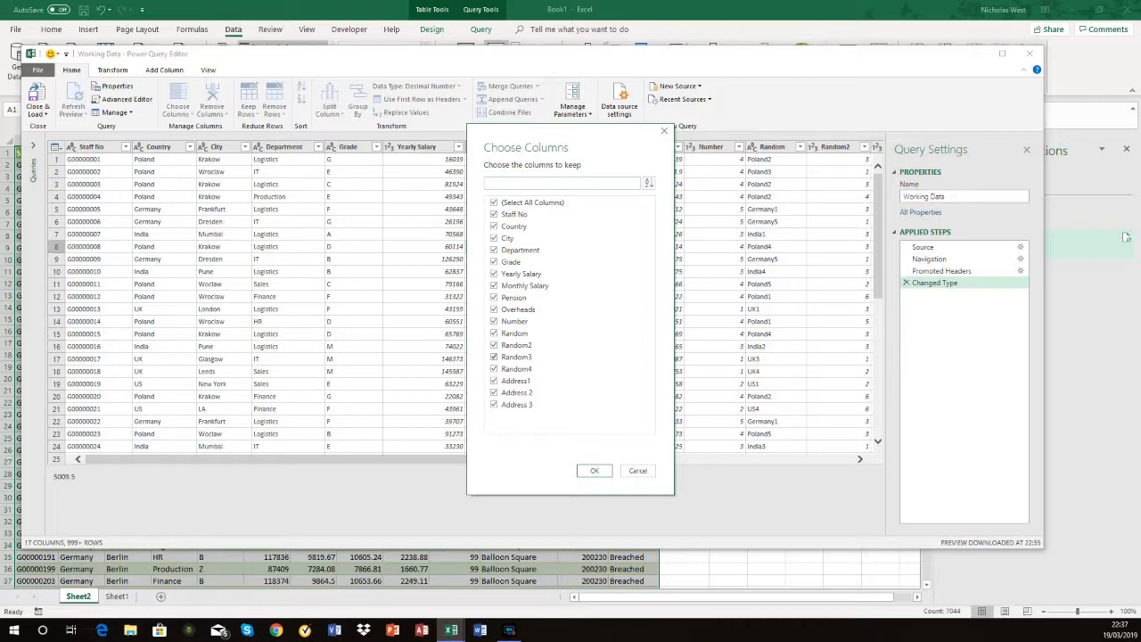
click(494, 334)
click(494, 345)
click(494, 356)
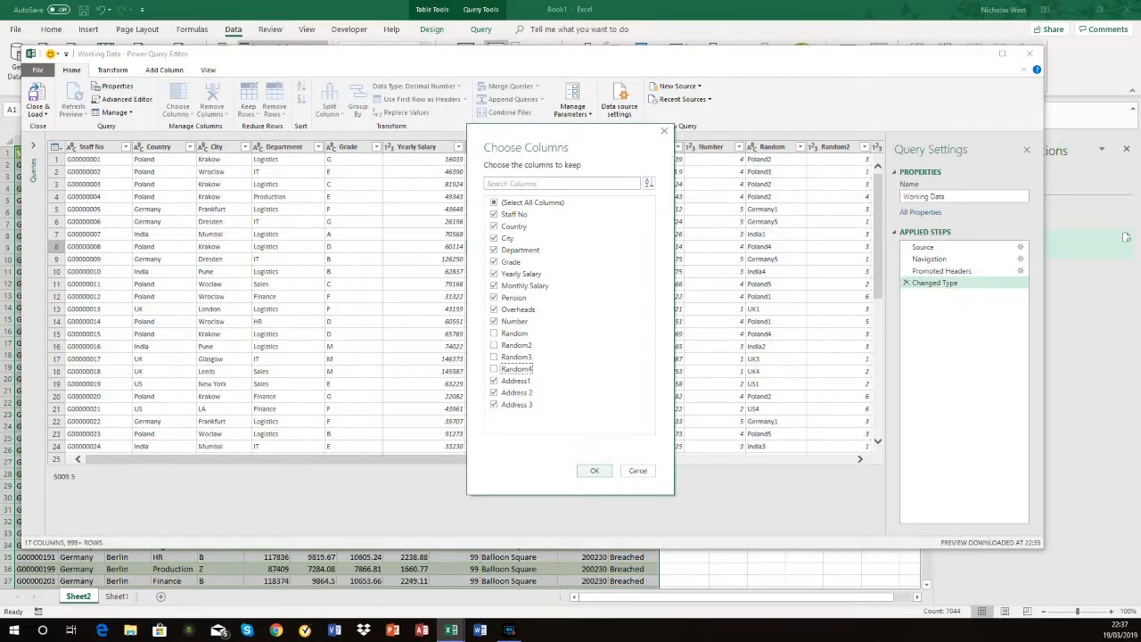
click(595, 471)
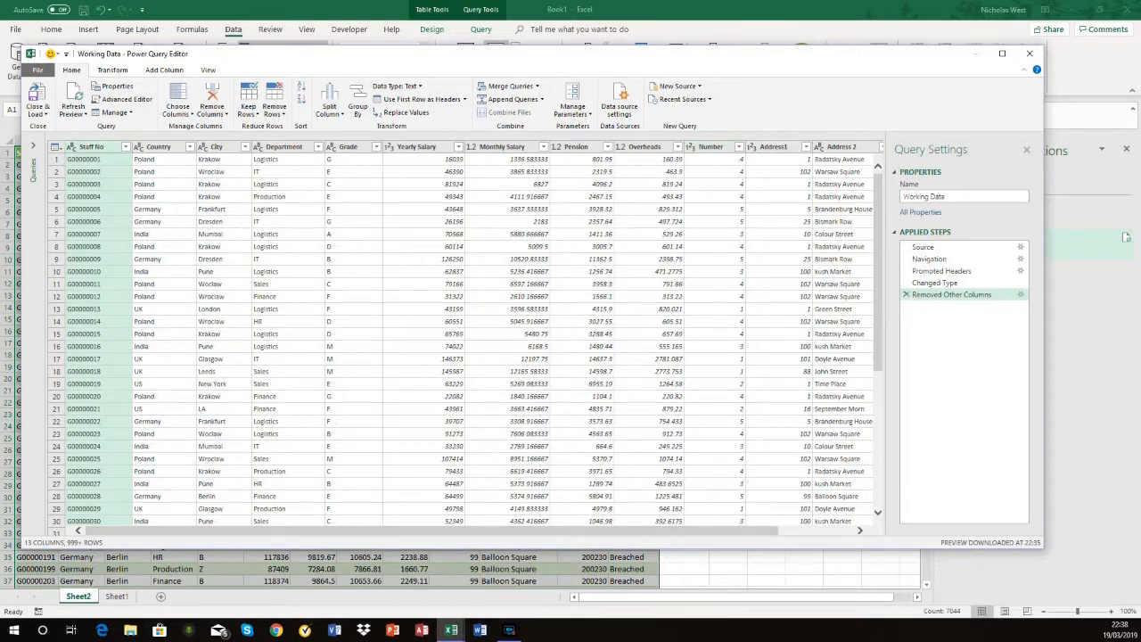
Step: Exclude the Number column from the Working Data query too, and close the editor keeping the changes
click(181, 113)
click(210, 126)
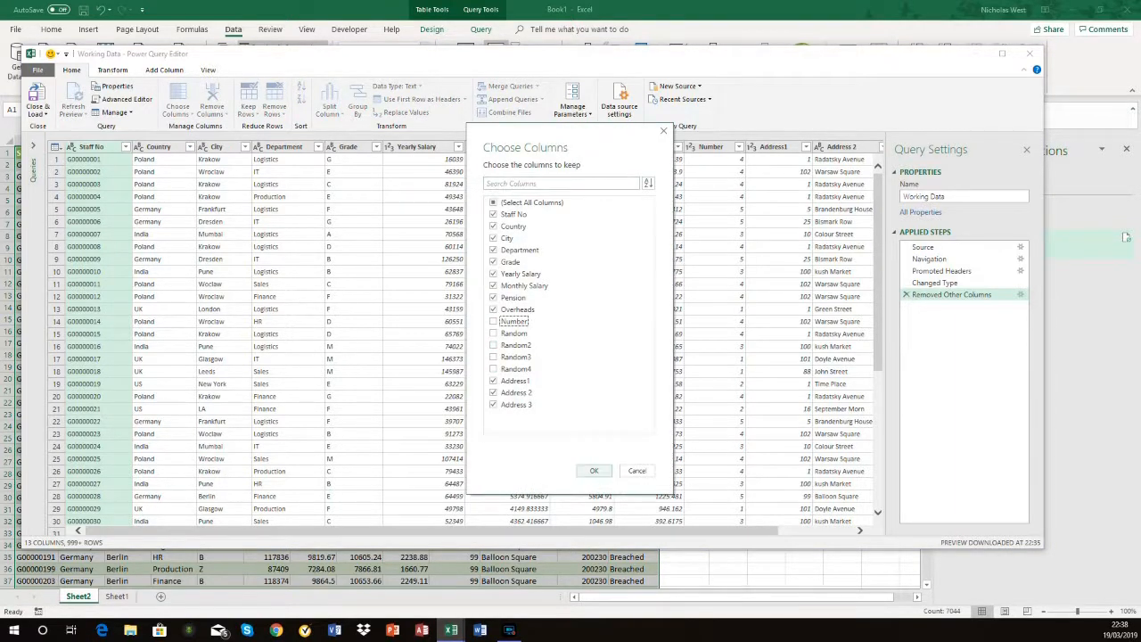
click(594, 471)
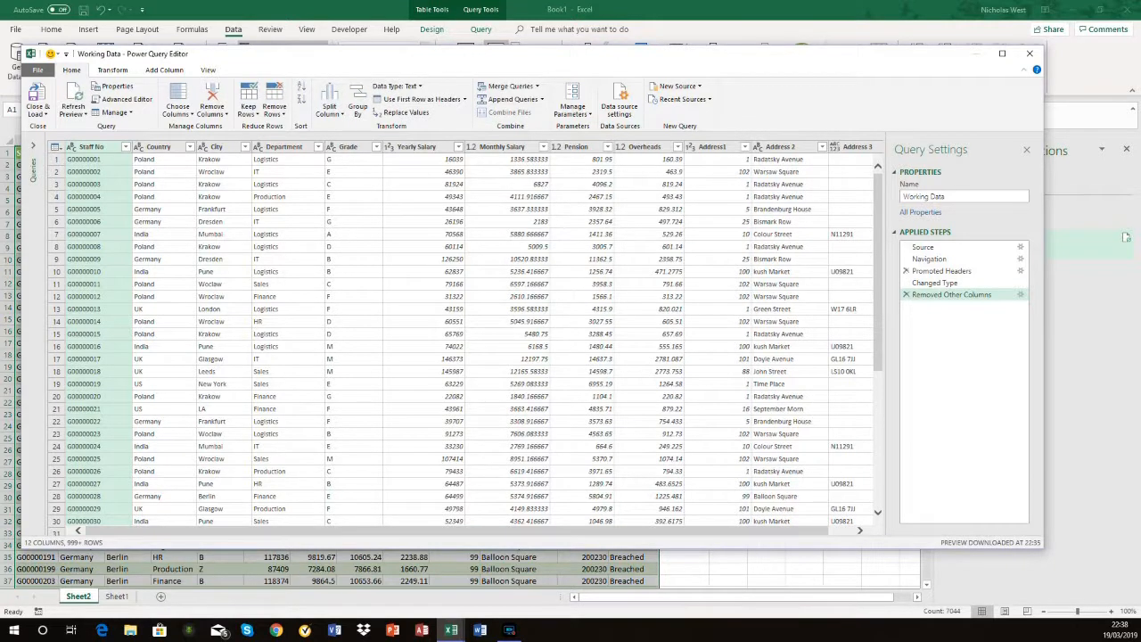
click(1029, 53)
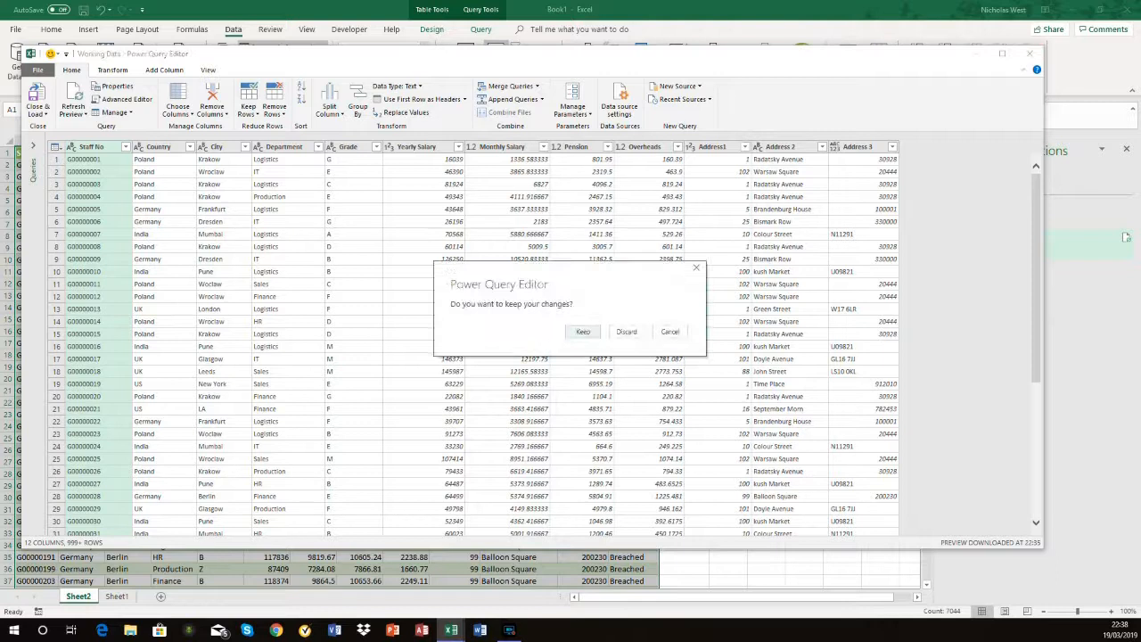
click(583, 331)
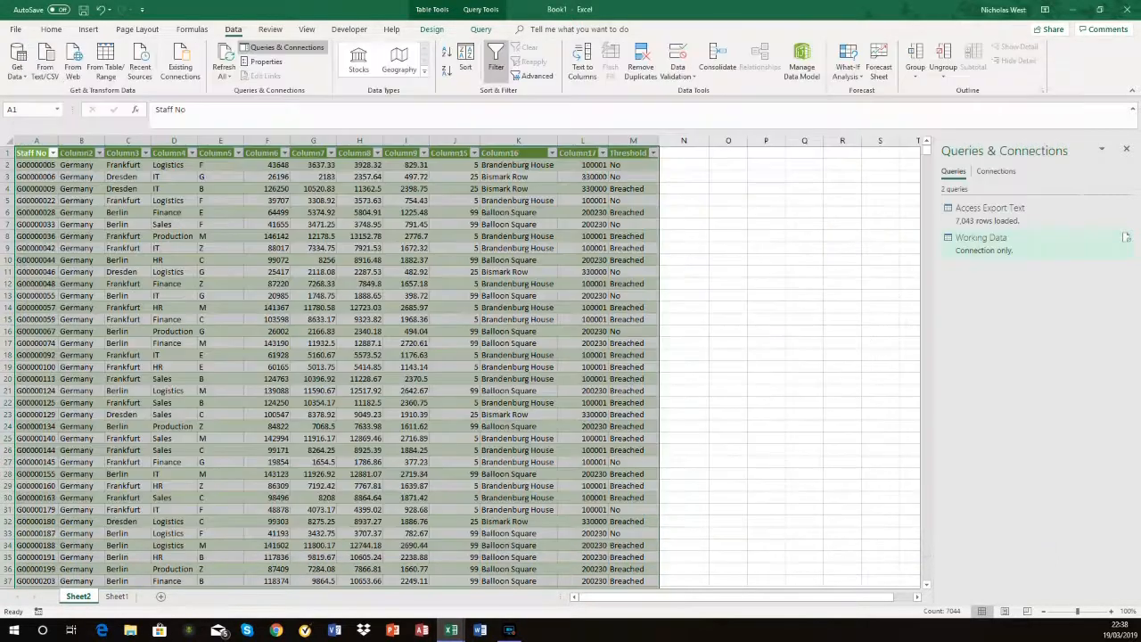
Step: Load the connection-only Working Data query as a PivotChart on a new worksheet
click(1126, 237)
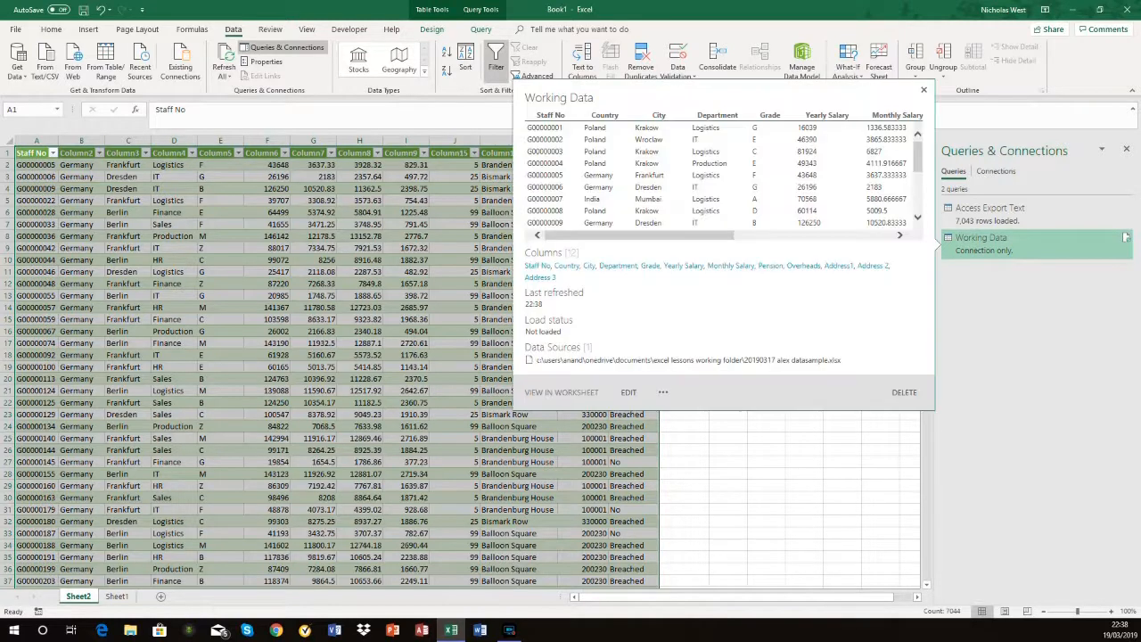
right_click(1126, 237)
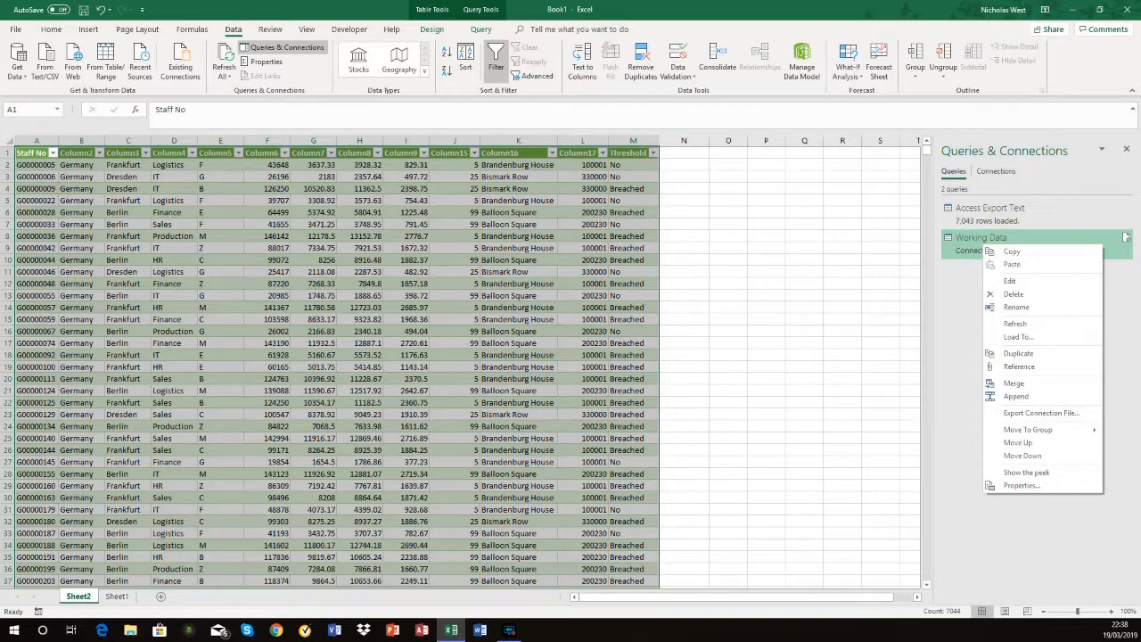
click(1017, 337)
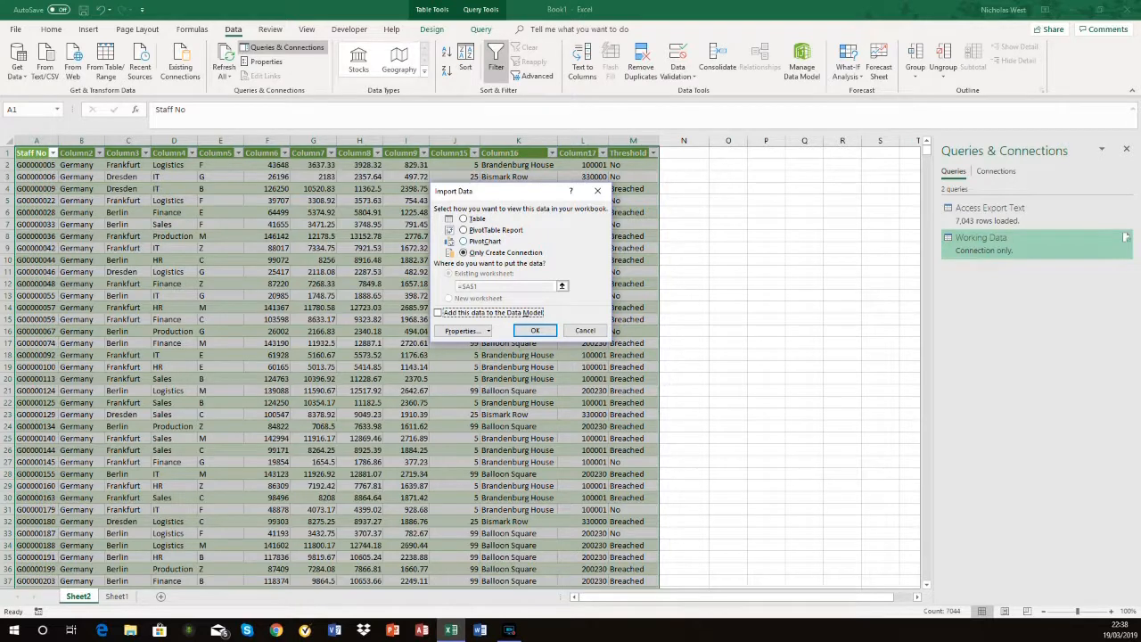
click(486, 241)
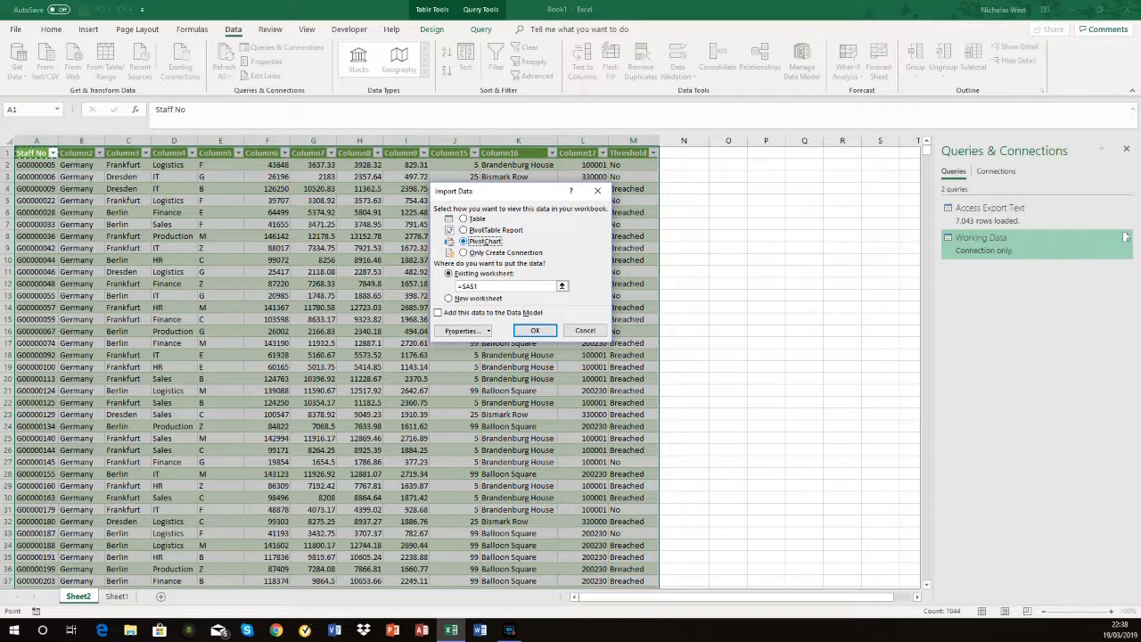
click(477, 298)
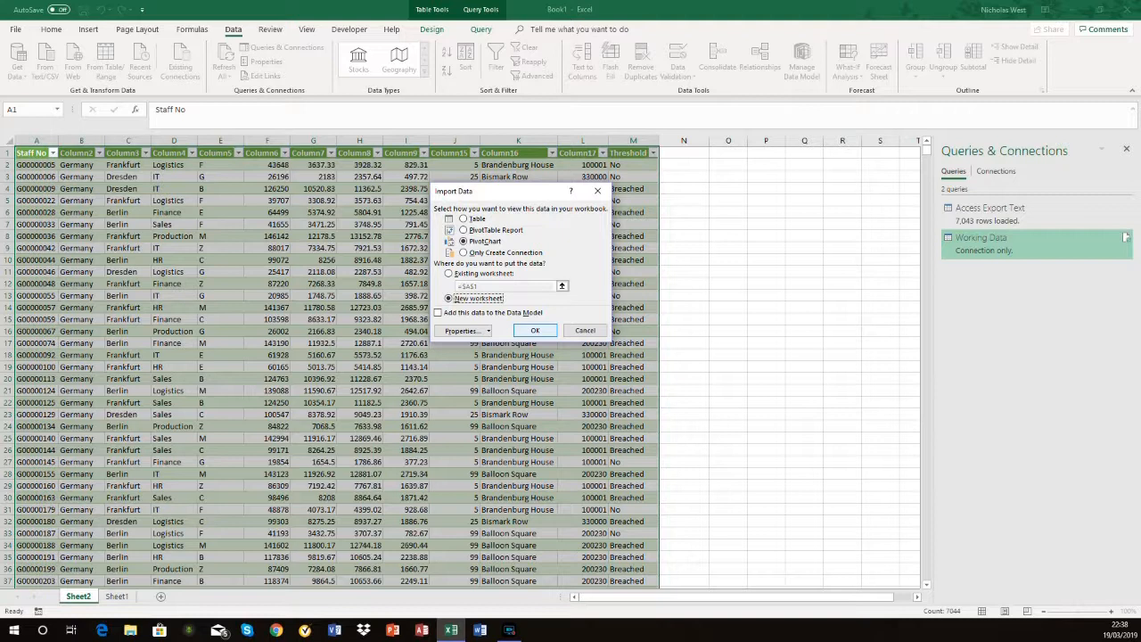
click(535, 330)
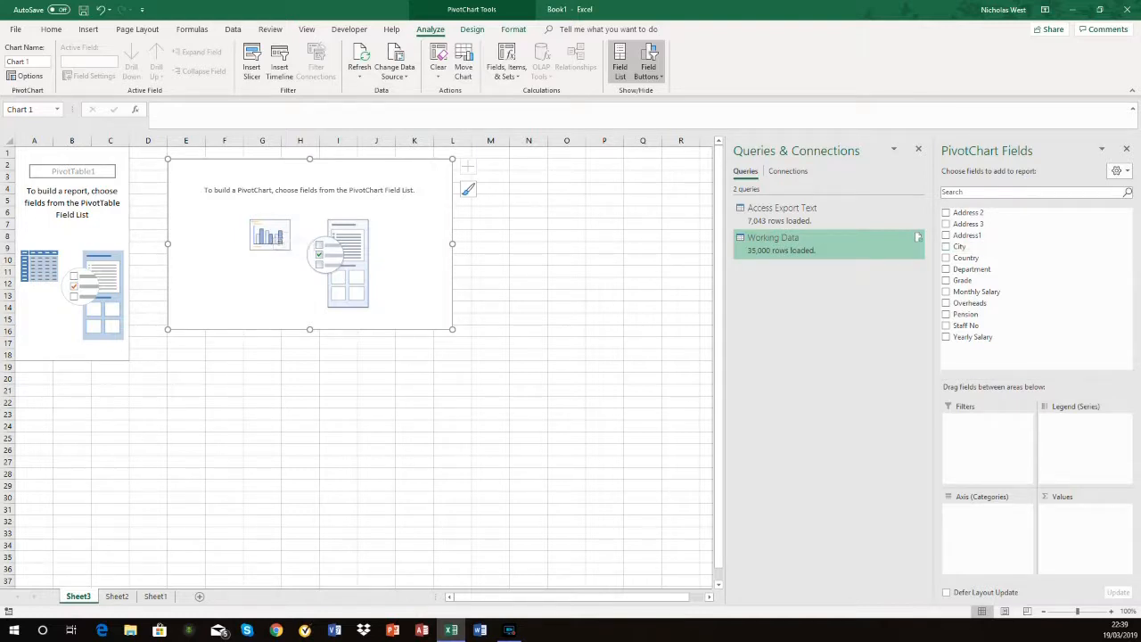
Step: Build the PivotChart with Country as the axis category and the count of Staff No as the values
drag(965, 257, 984, 510)
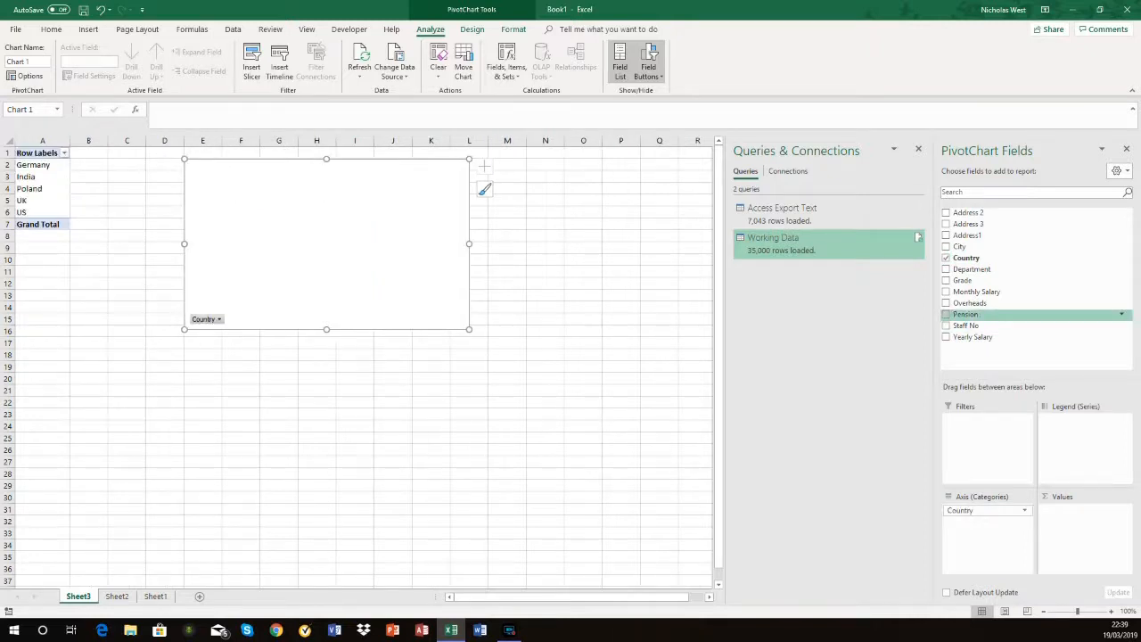
drag(965, 326, 1079, 510)
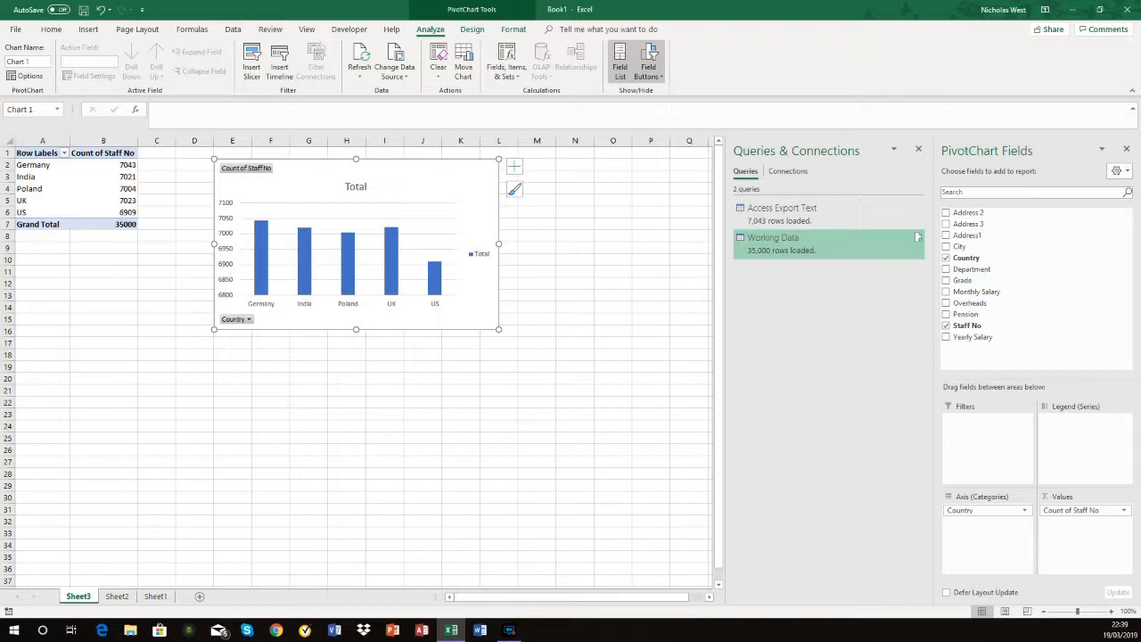
mouse_move(120, 212)
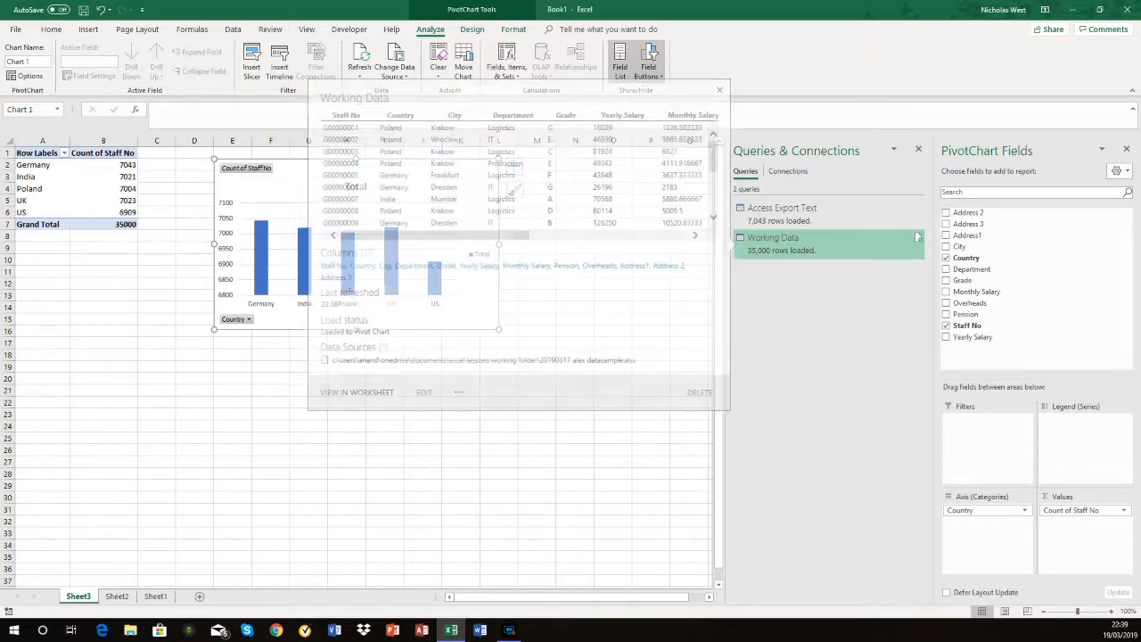
Step: Edit the Working Data query and filter its rows to keep only those where Country equals Germany
right_click(770, 241)
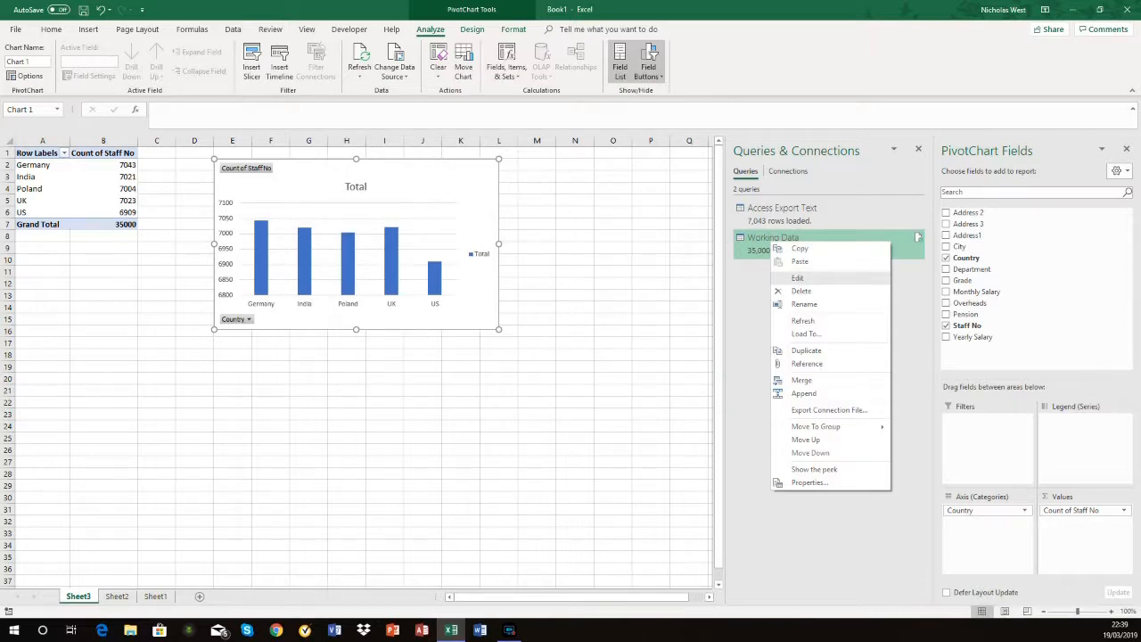
click(797, 277)
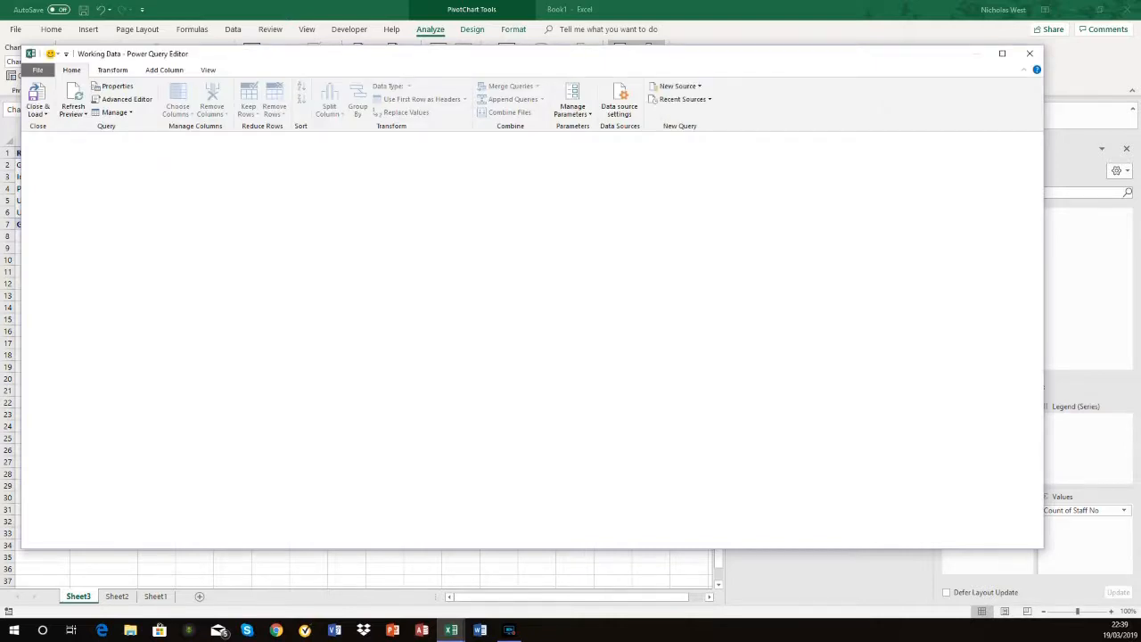
click(189, 147)
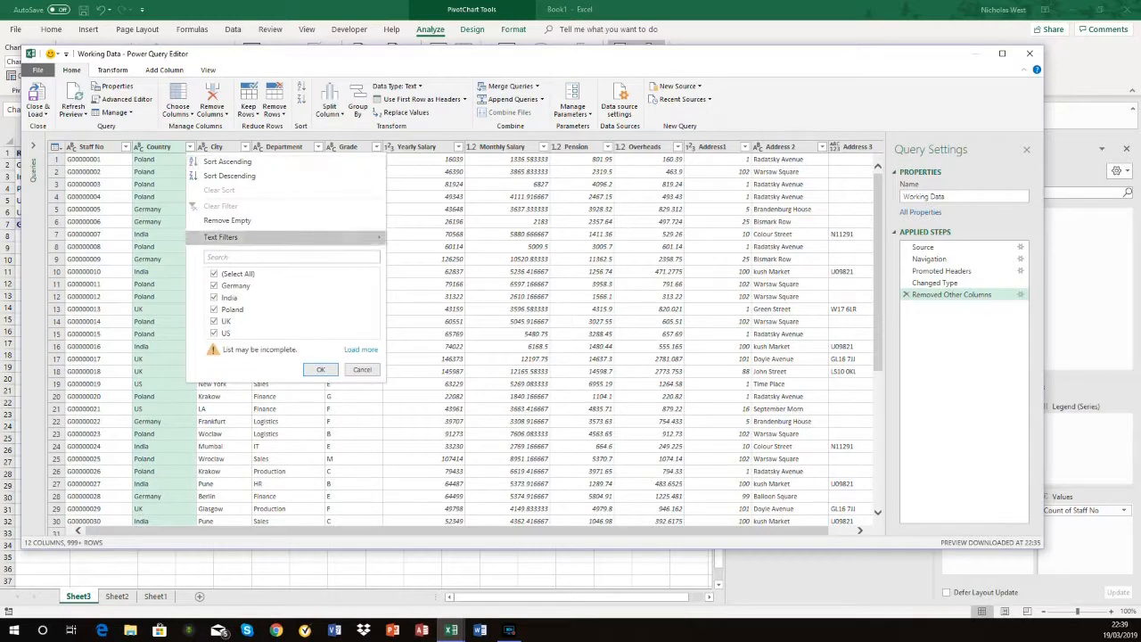
mouse_move(357, 237)
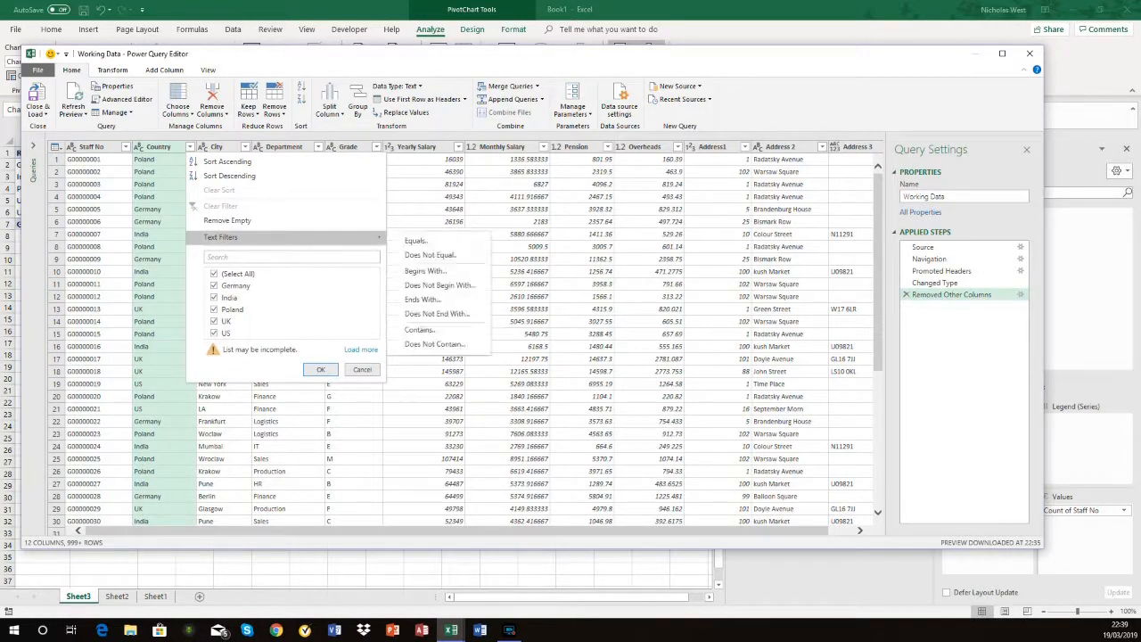
click(417, 240)
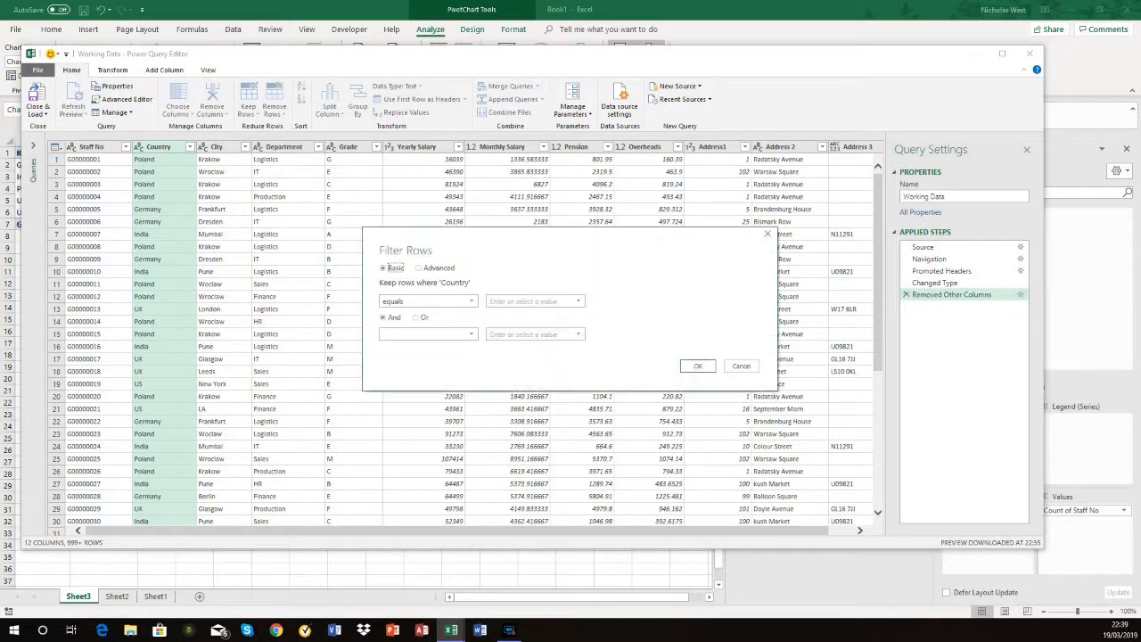
click(527, 301)
text(Germany)
key(Return)
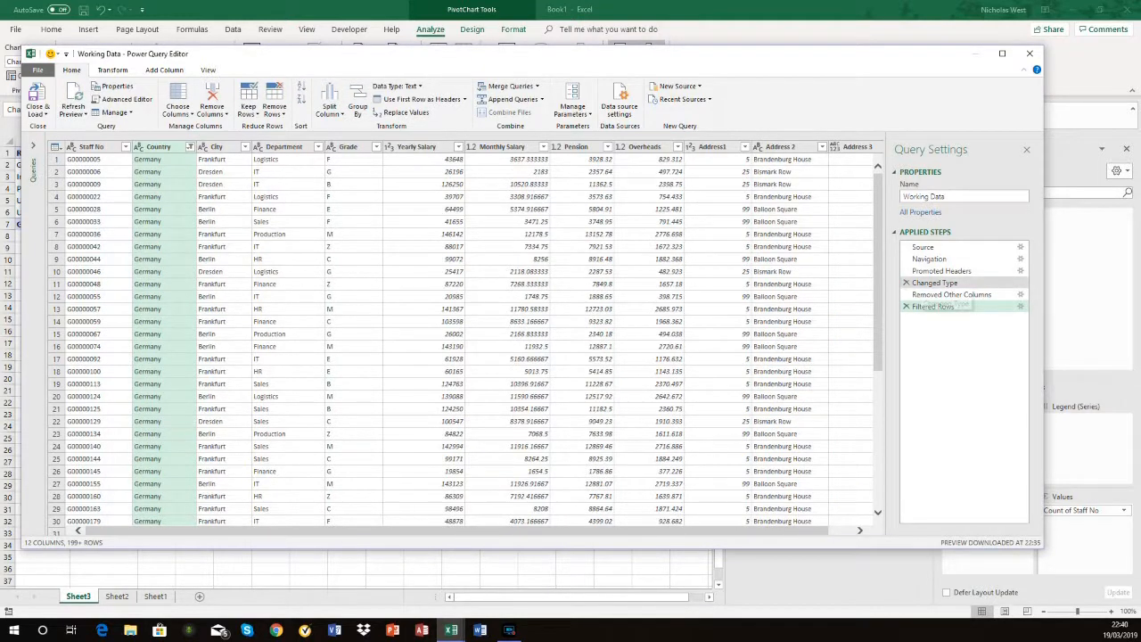
Step: Close the query editor keeping the changes, and refresh the Working Data query to update the PivotChart
click(1030, 54)
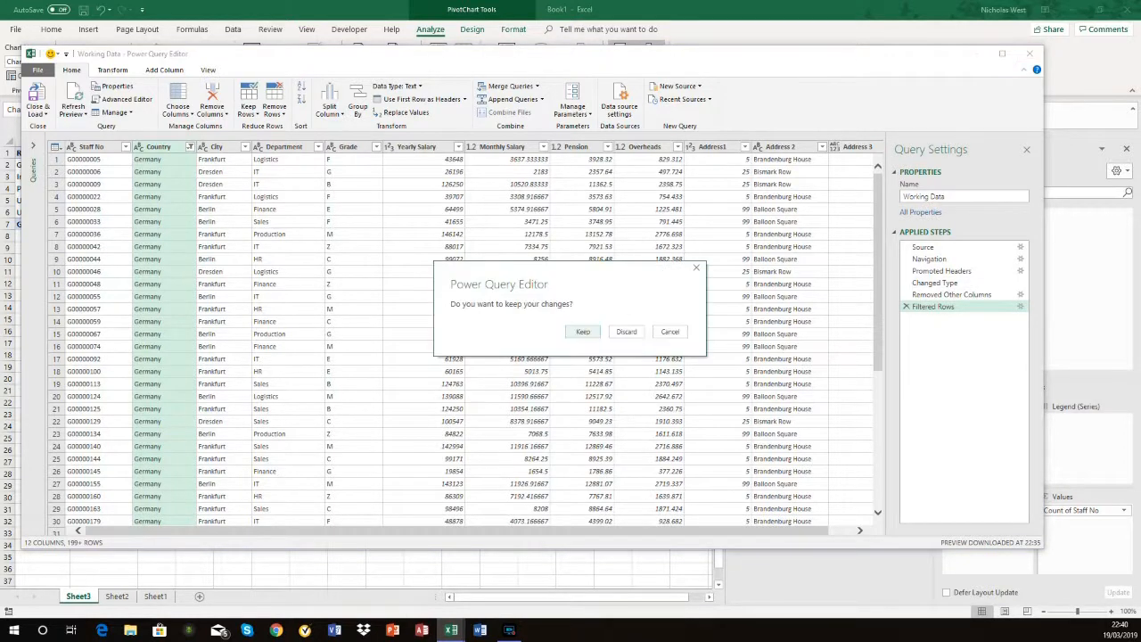
key(Return)
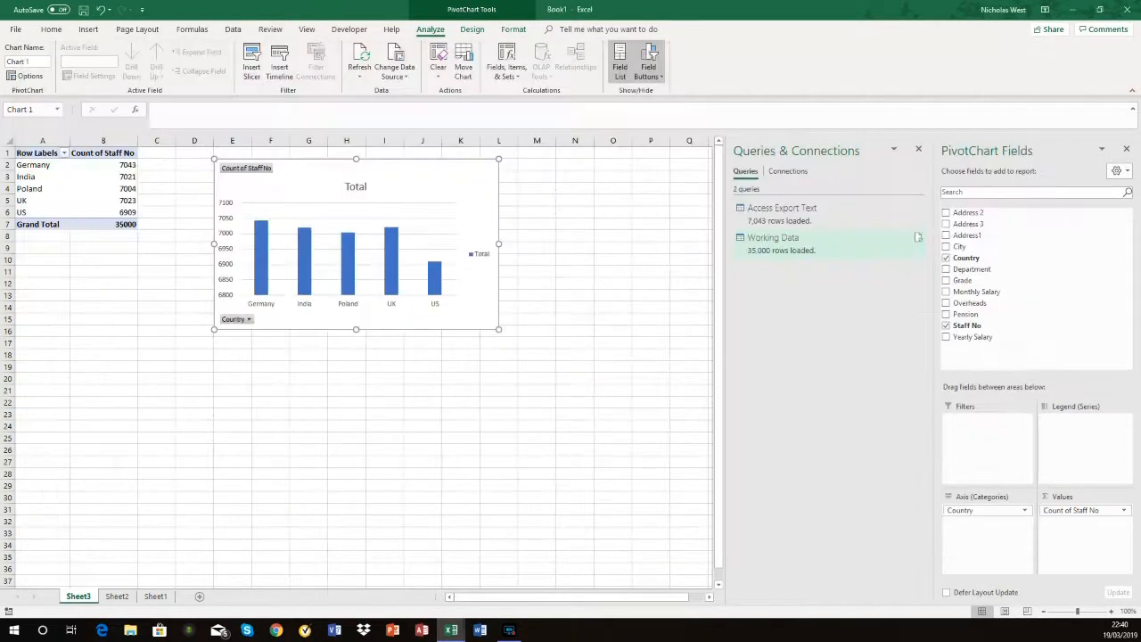
click(918, 237)
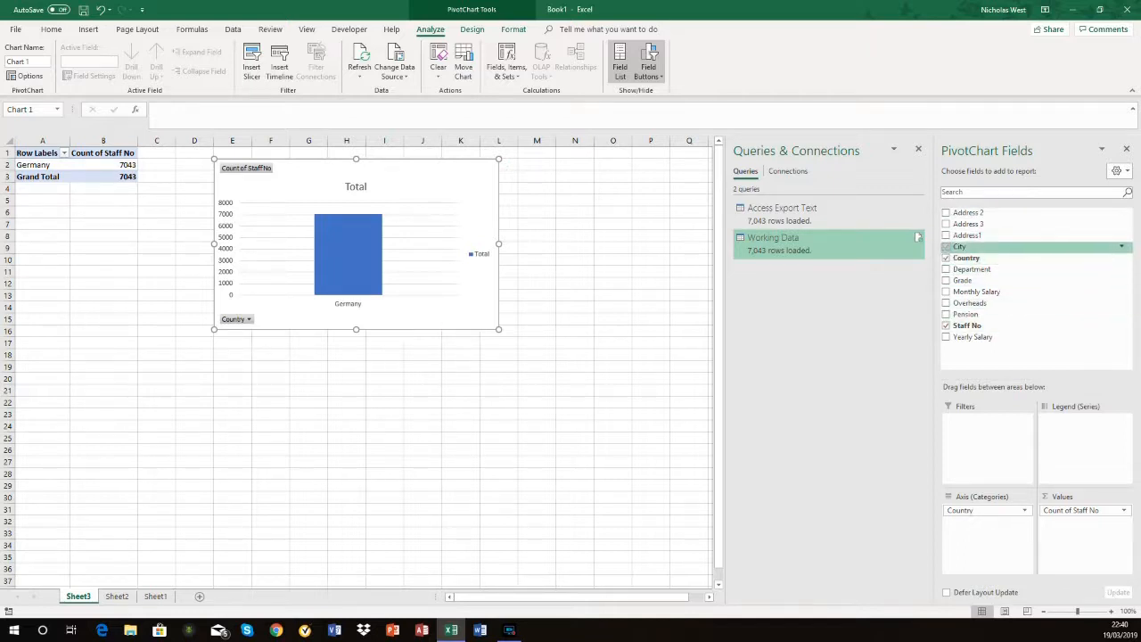
Step: Add City below Country as a second axis category in the PivotChart, and close both side panes
drag(959, 247, 986, 523)
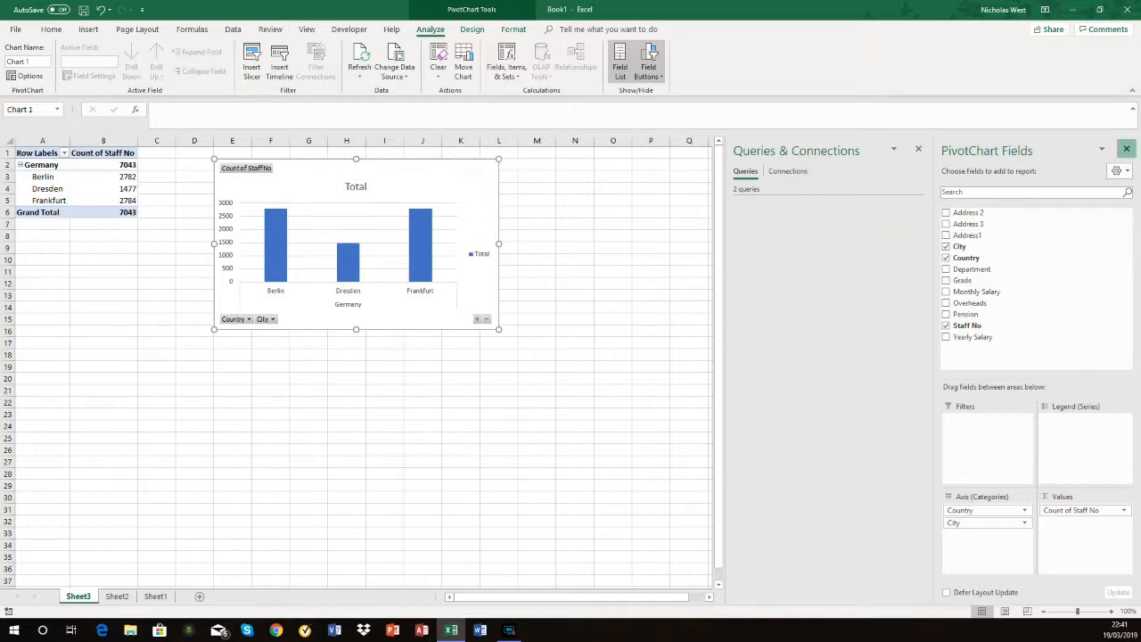
click(1125, 148)
click(1126, 149)
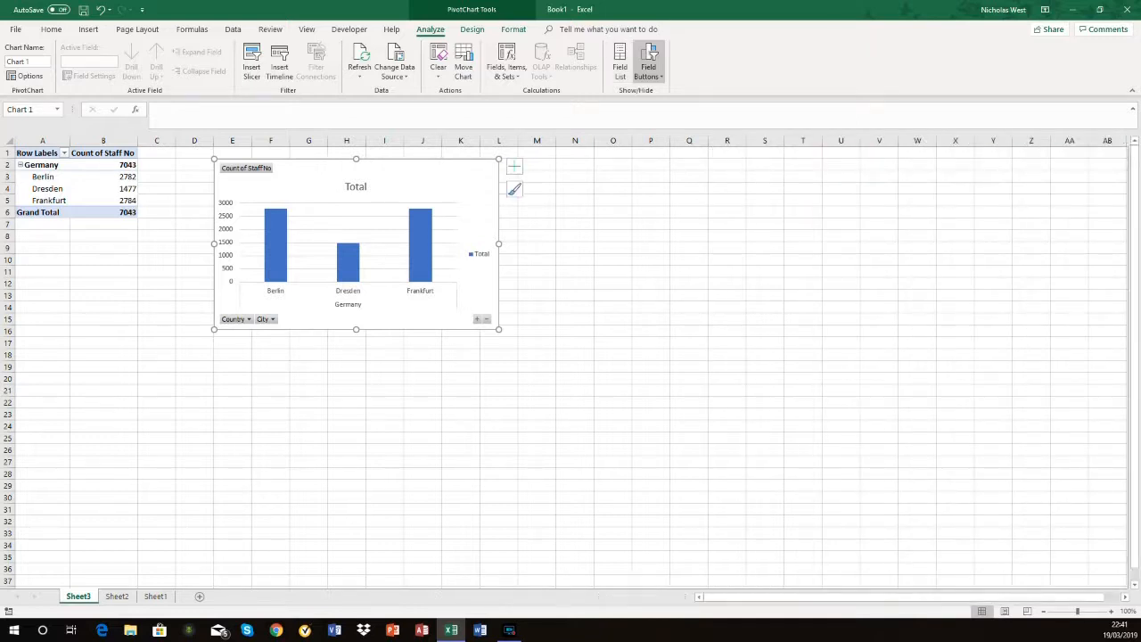
Step: Get data from a Microsoft Access database, choosing the file 20190317 Alex DataSample for import
click(233, 29)
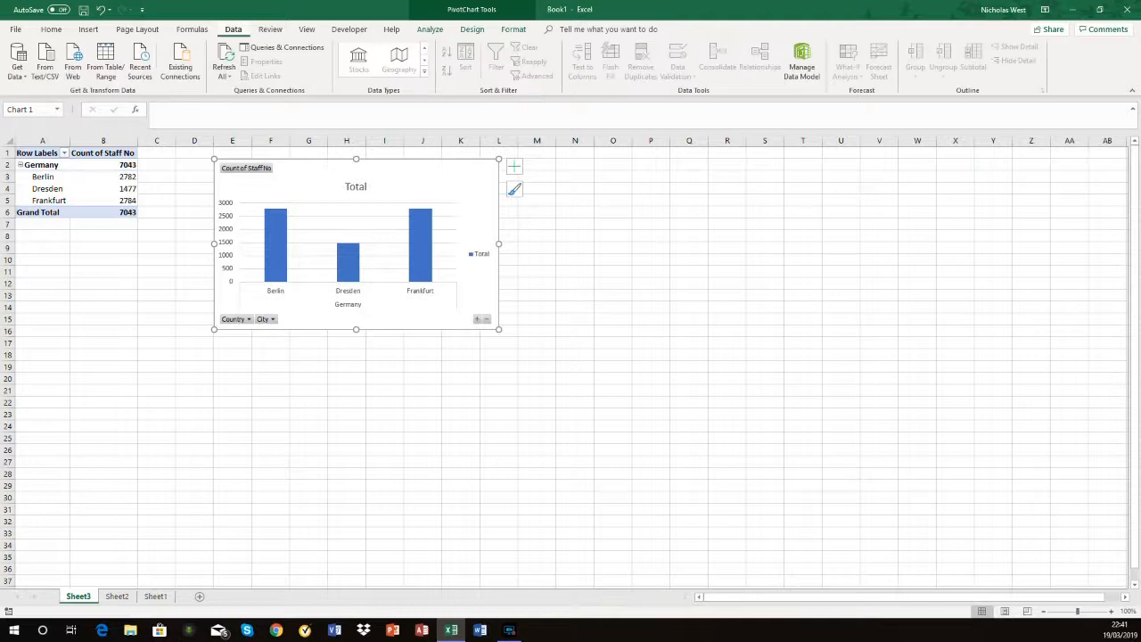
click(17, 62)
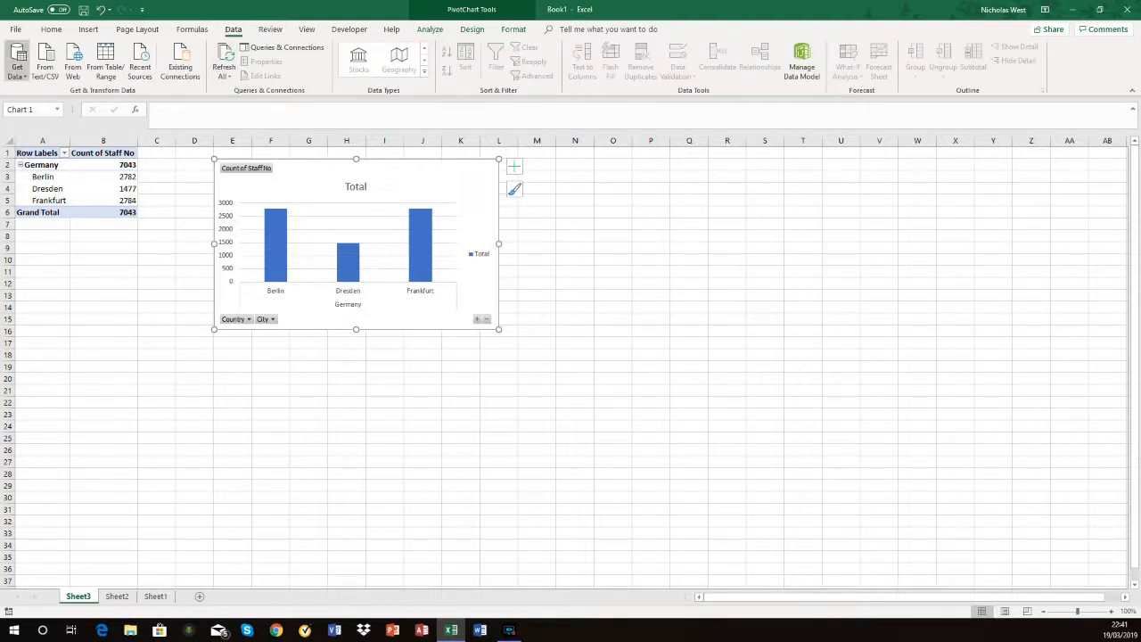
mouse_move(57, 123)
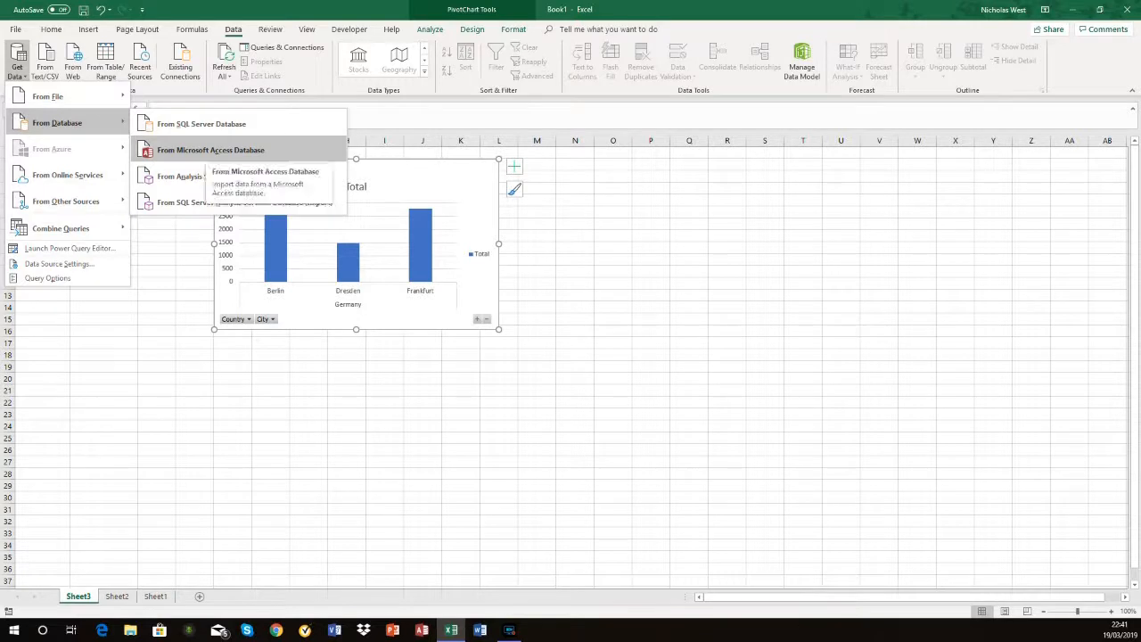
click(211, 150)
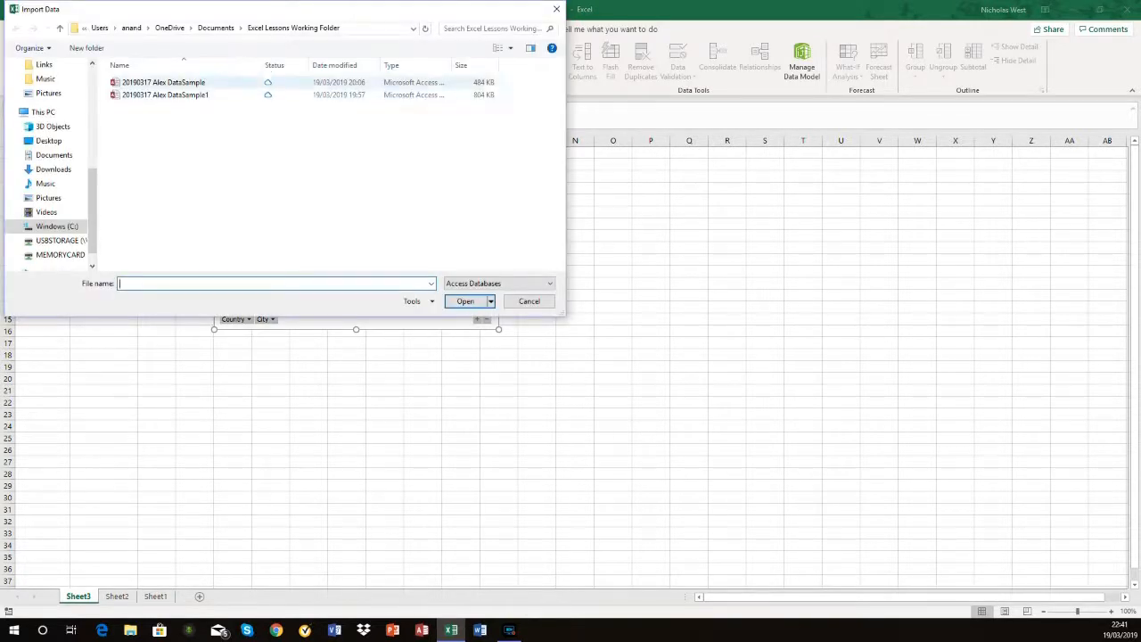
click(149, 83)
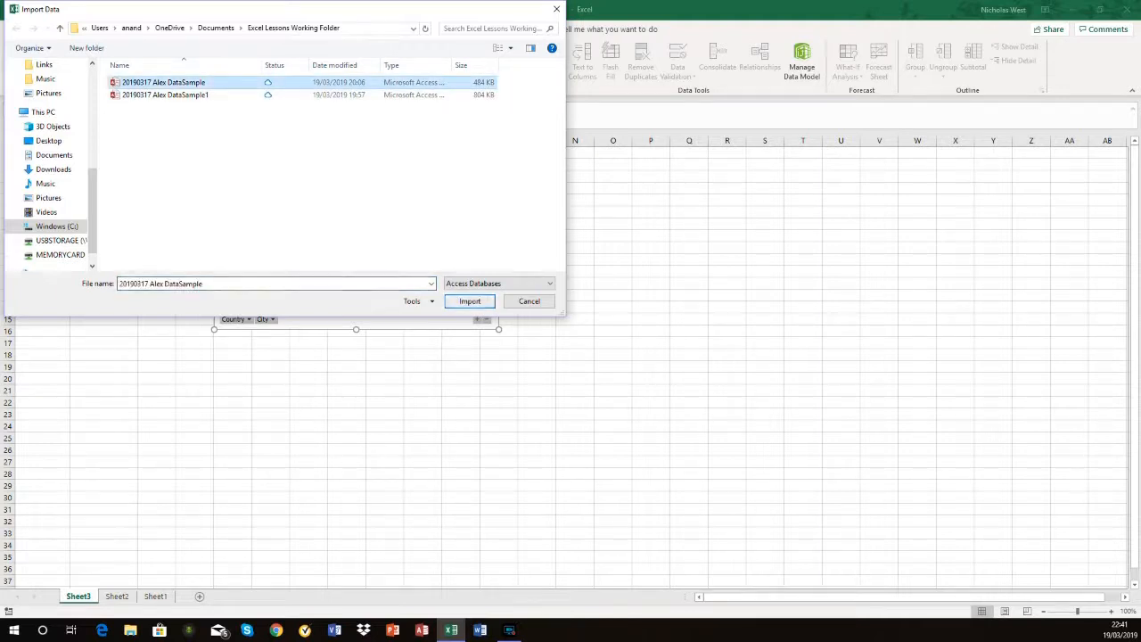
click(470, 301)
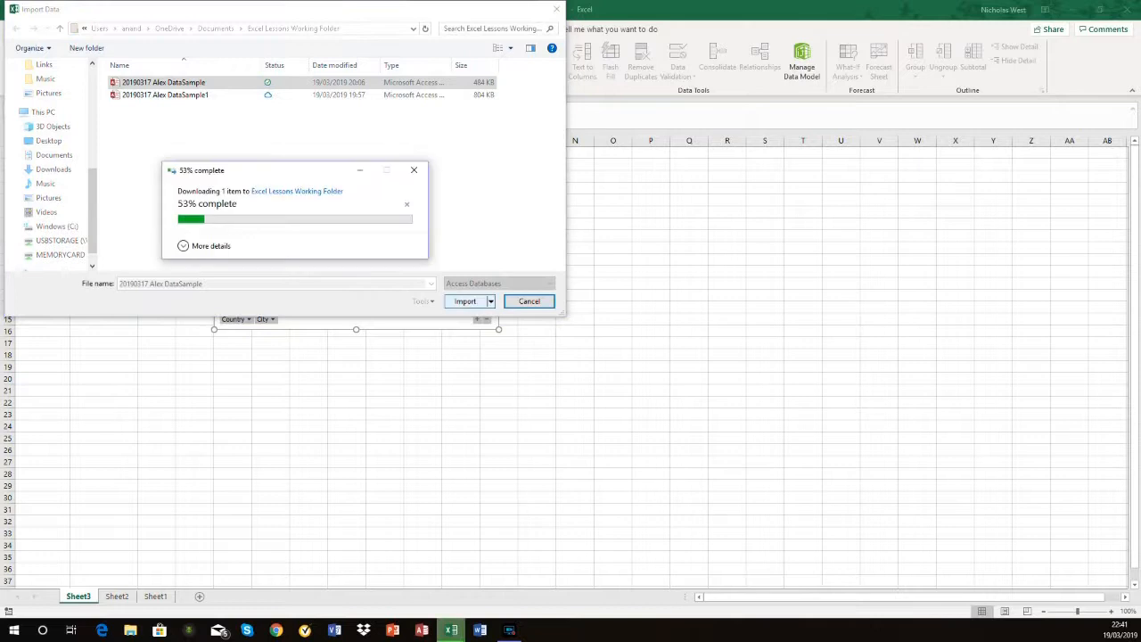
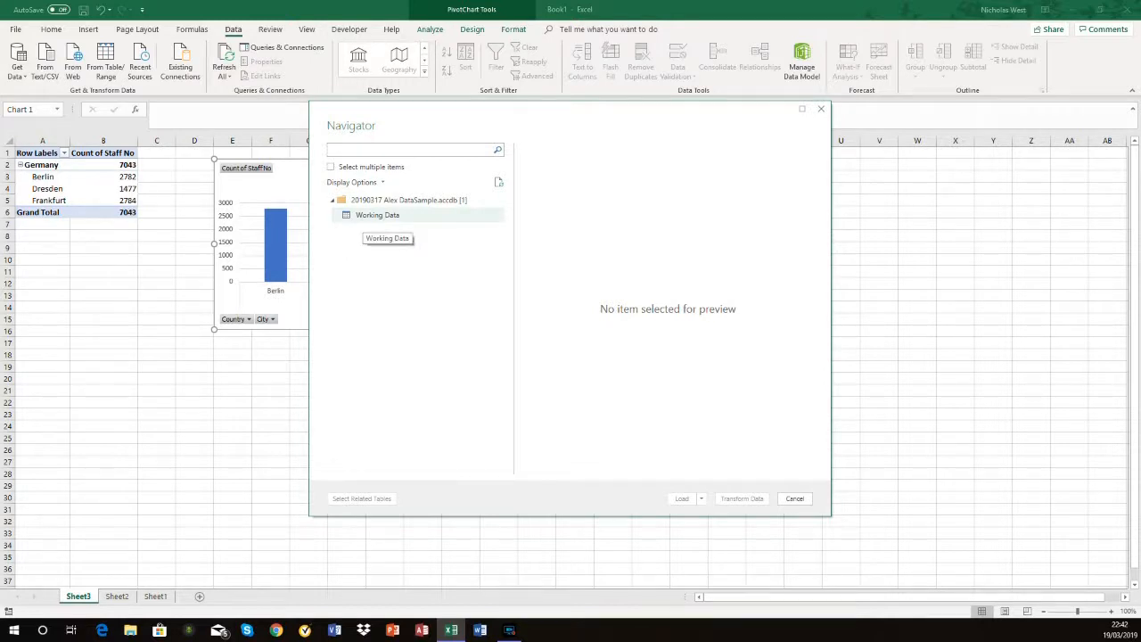
Step: Load the Working Data table from the Access database as a connection only, without putting its data on a sheet
click(378, 215)
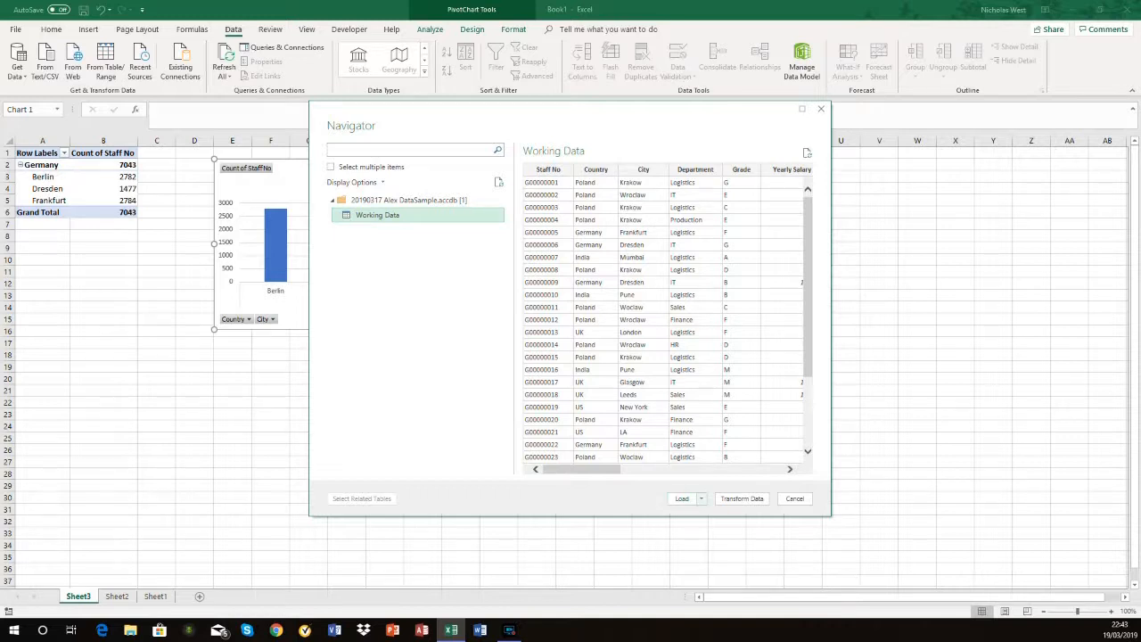
click(702, 499)
click(733, 525)
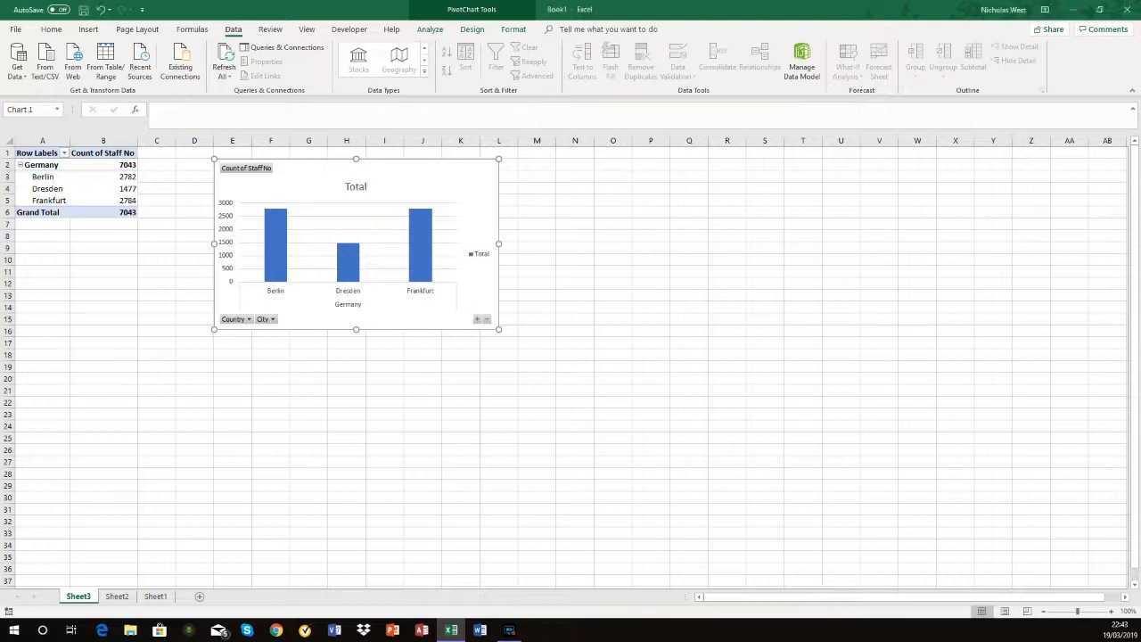
click(463, 252)
click(534, 330)
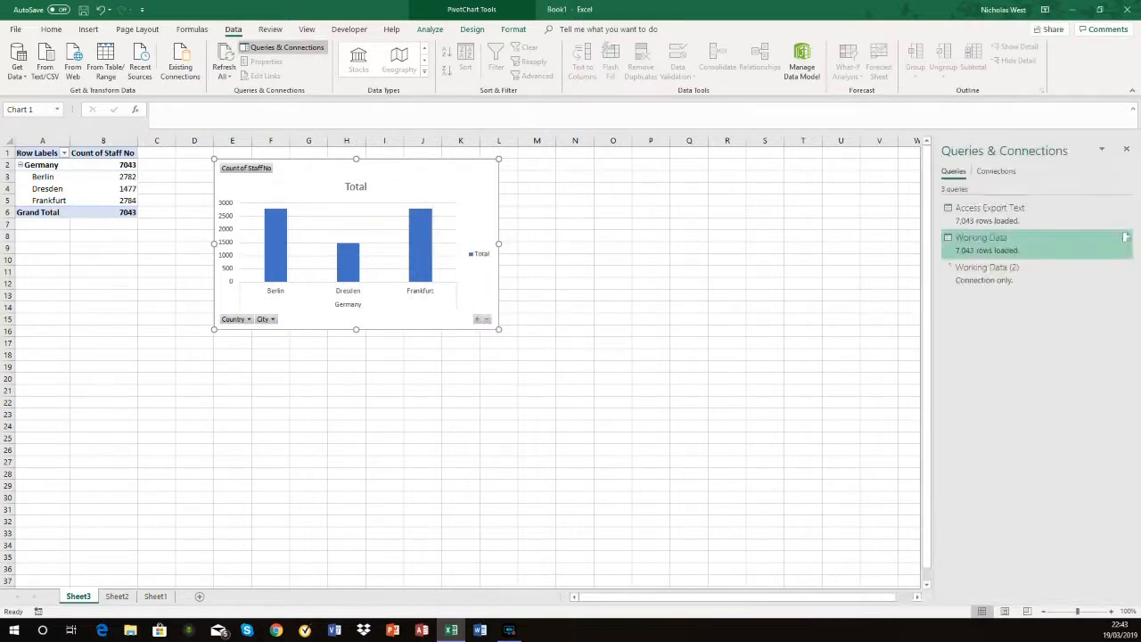
Step: Copy the Working Data query and paste it as a new query, then close the PivotTable Fields pane
mouse_move(949, 268)
right_click(975, 243)
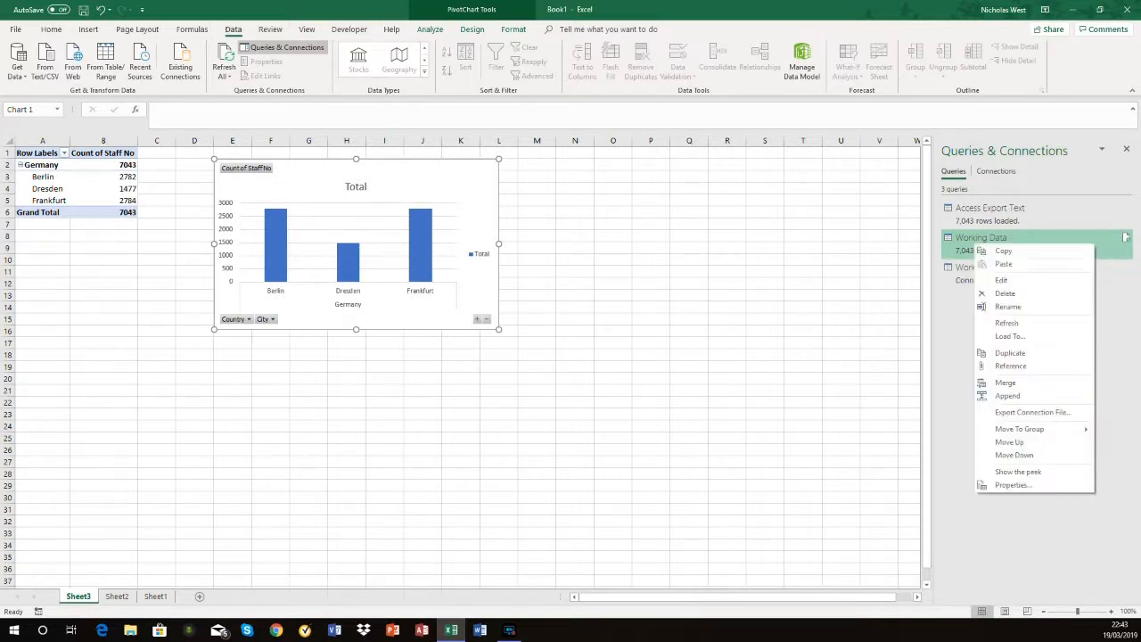
click(1000, 251)
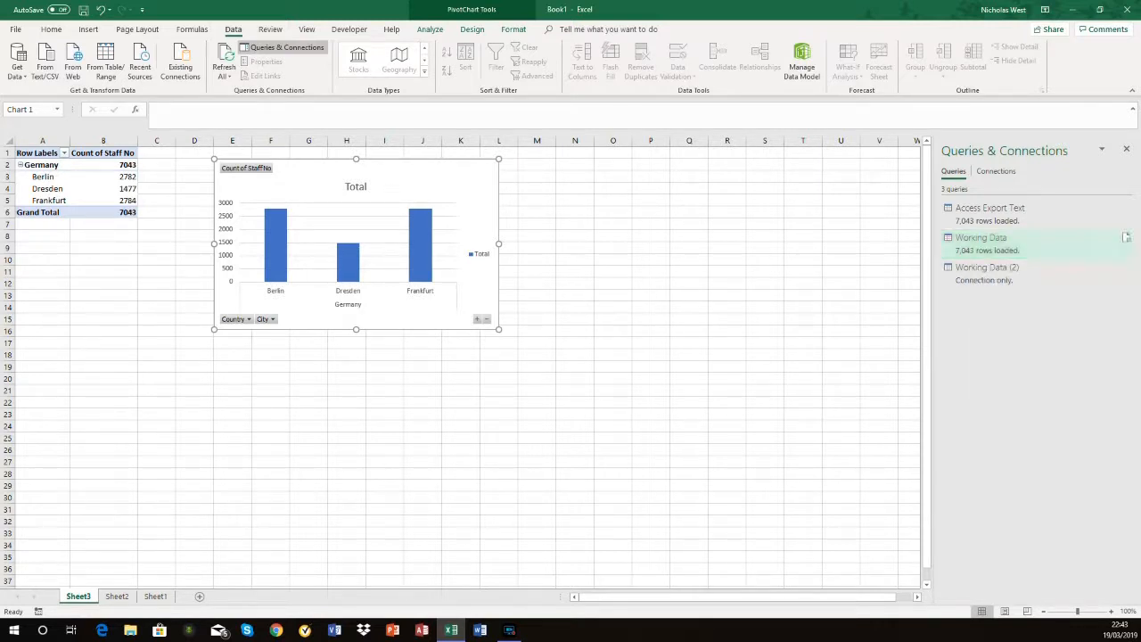
right_click(985, 304)
click(1011, 310)
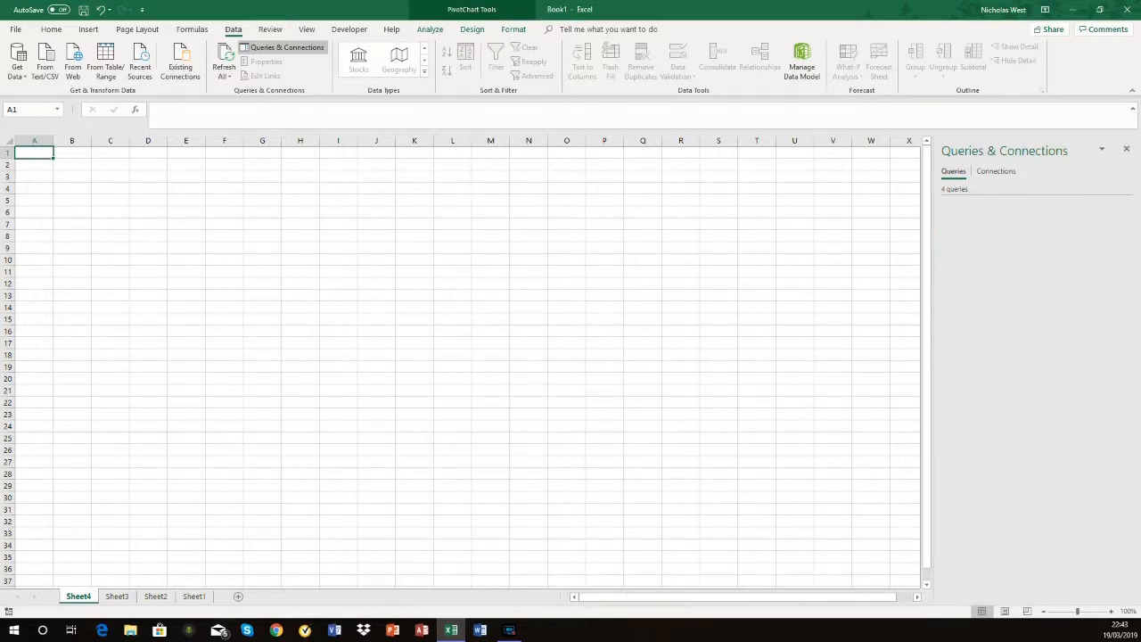
right_click(974, 239)
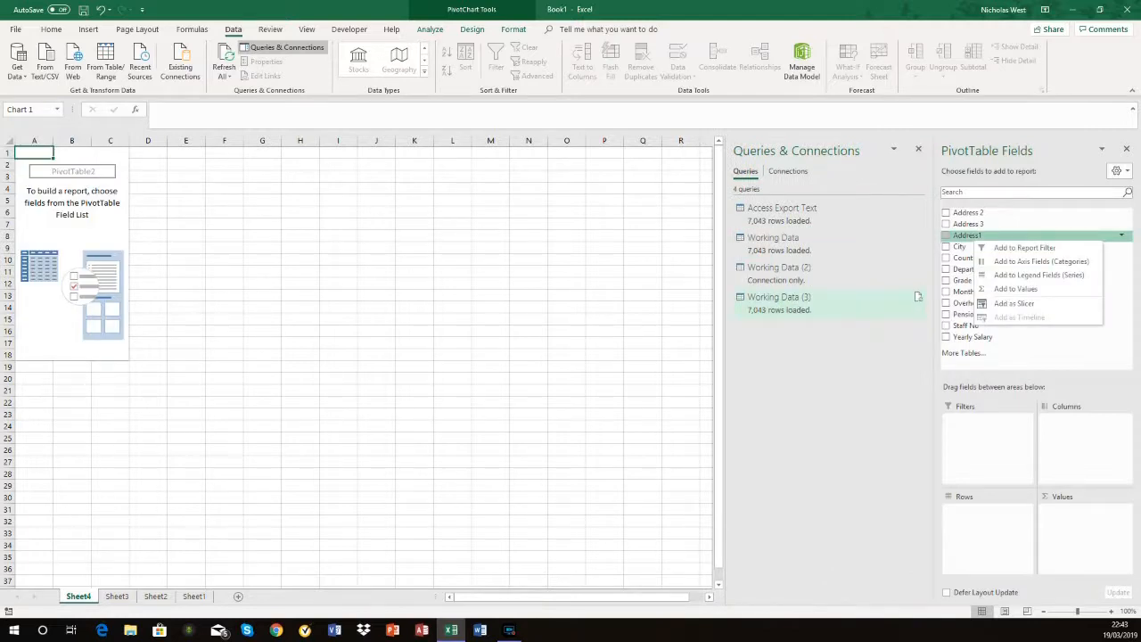
click(1126, 149)
Step: Rename the original Working Data query as Germany
right_click(980, 239)
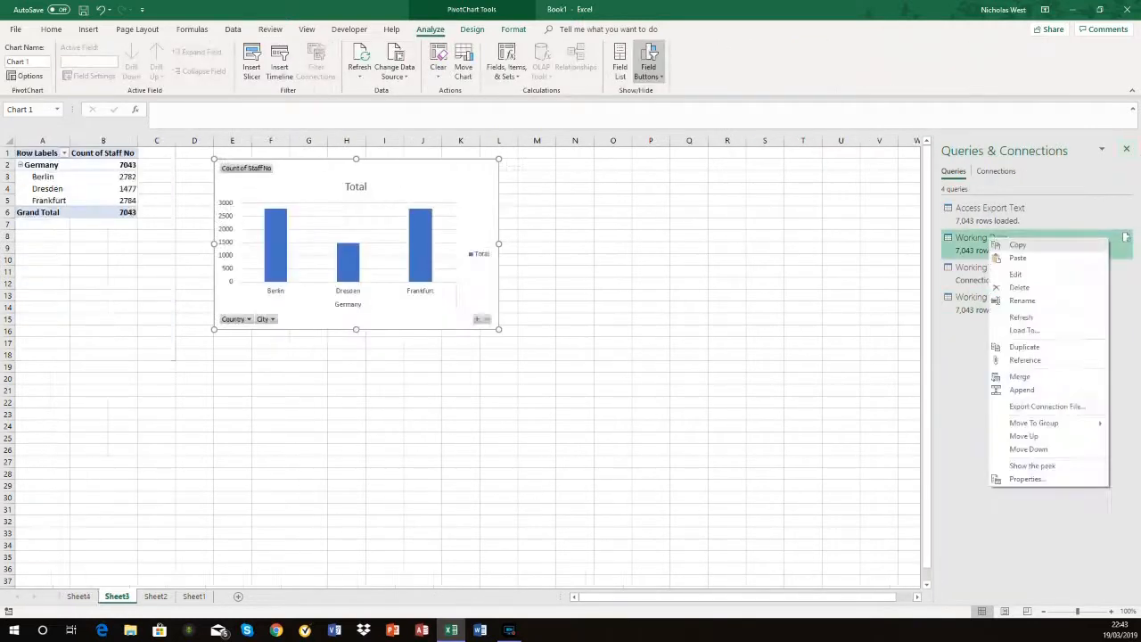
click(1016, 298)
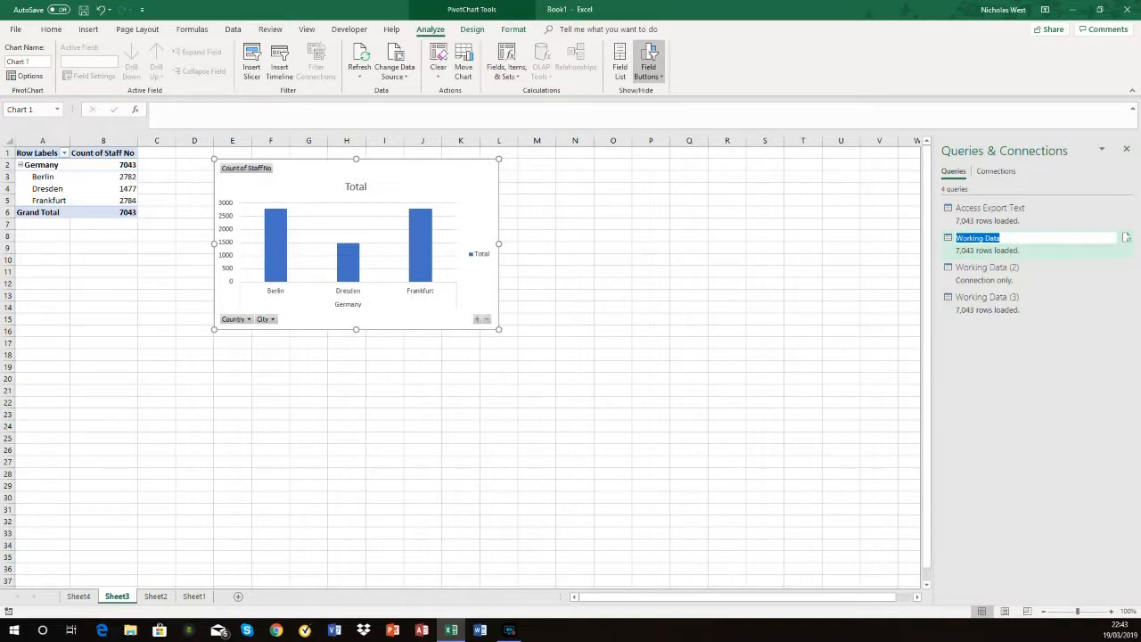
text(Germany)
click(1016, 297)
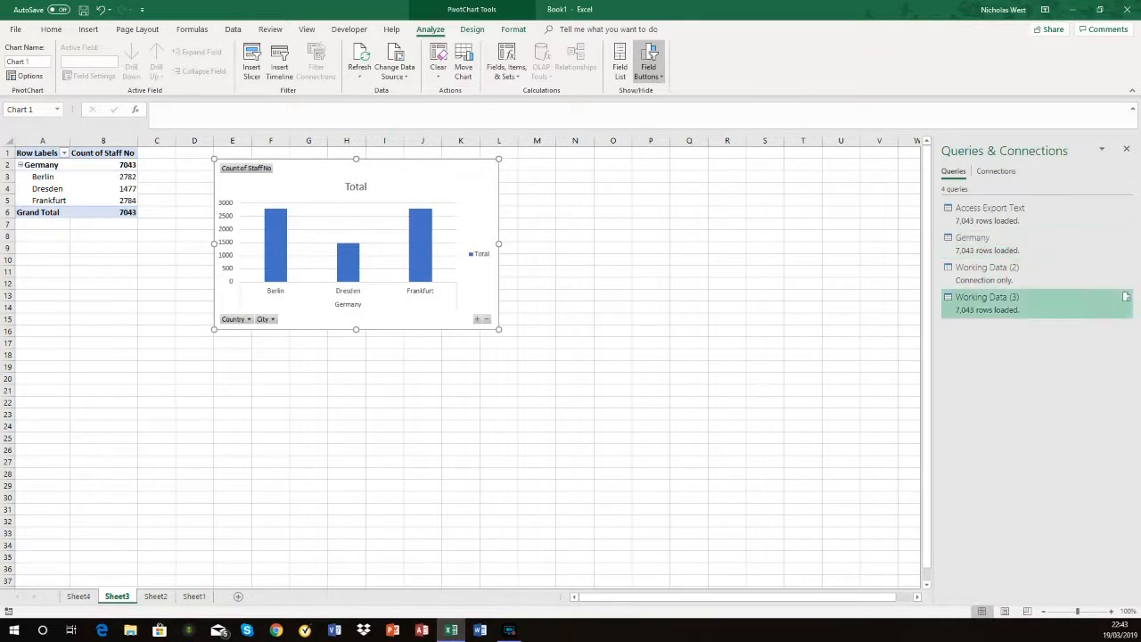
Step: Rename the pasted query Working Data (3) as Poland
right_click(987, 303)
click(1021, 364)
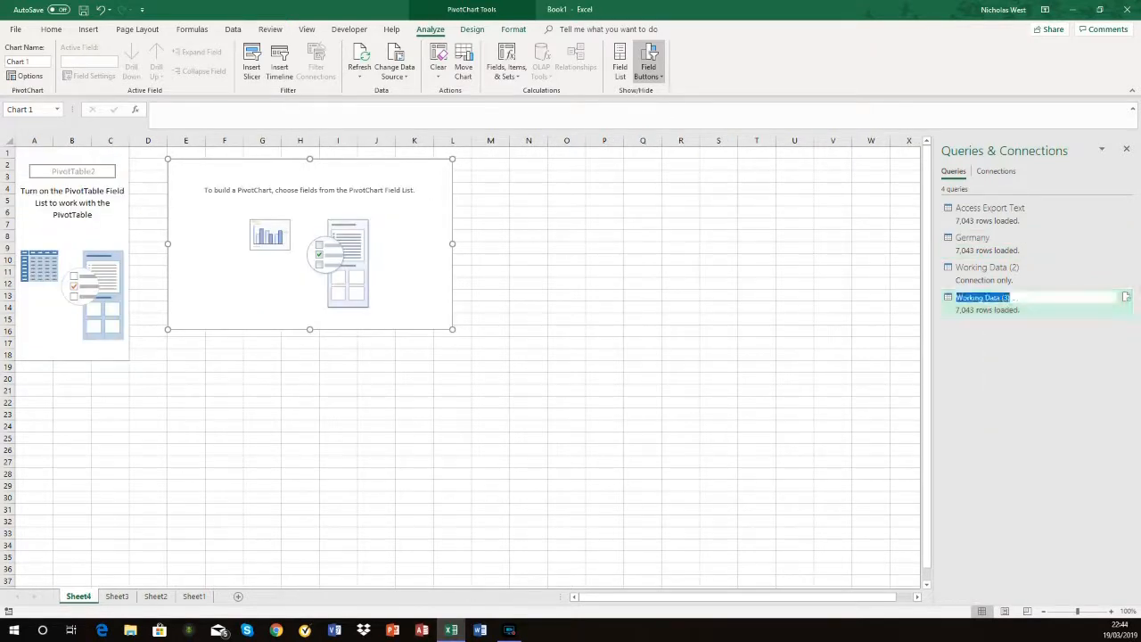
text(Poland)
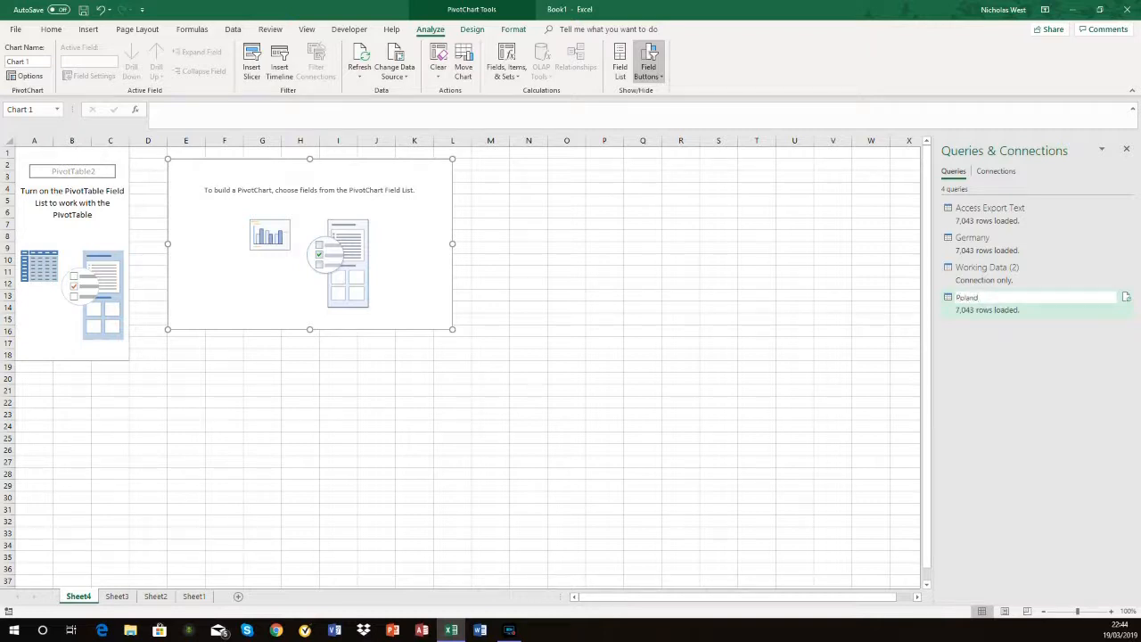
key(Return)
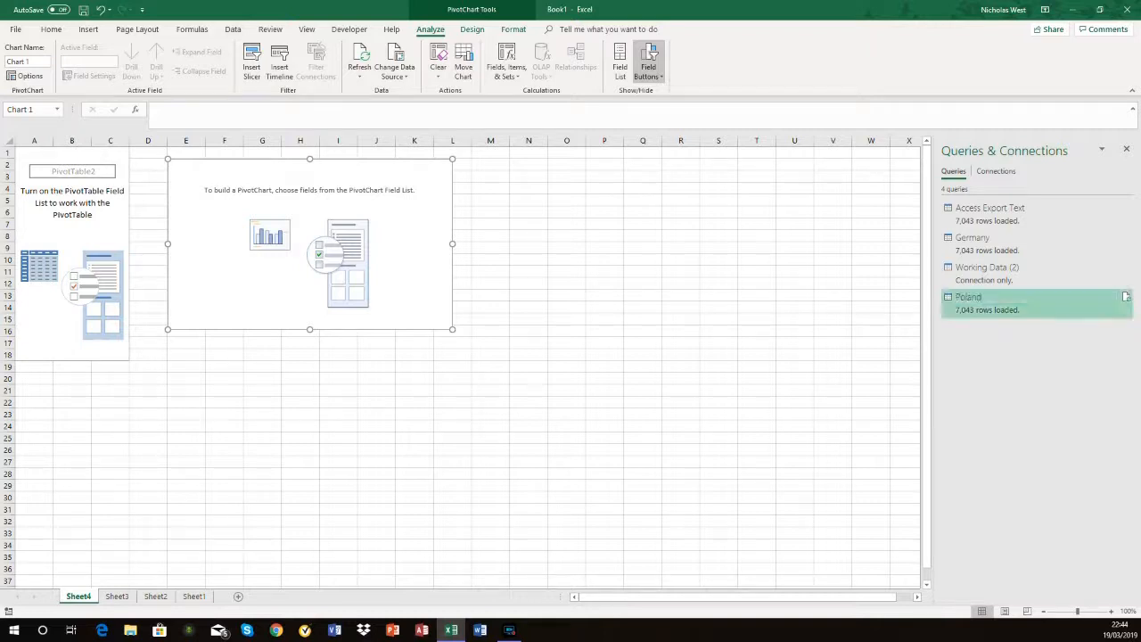
Step: Edit the Poland query and change its Filtered Rows step to keep only rows where Country equals Poland
right_click(997, 306)
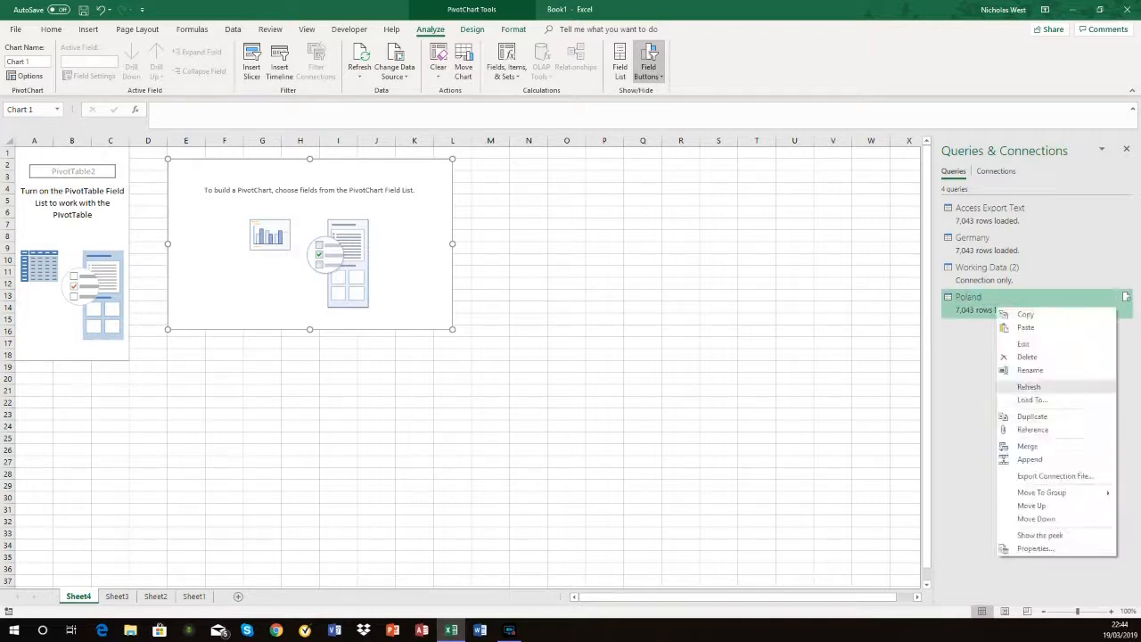
click(1023, 343)
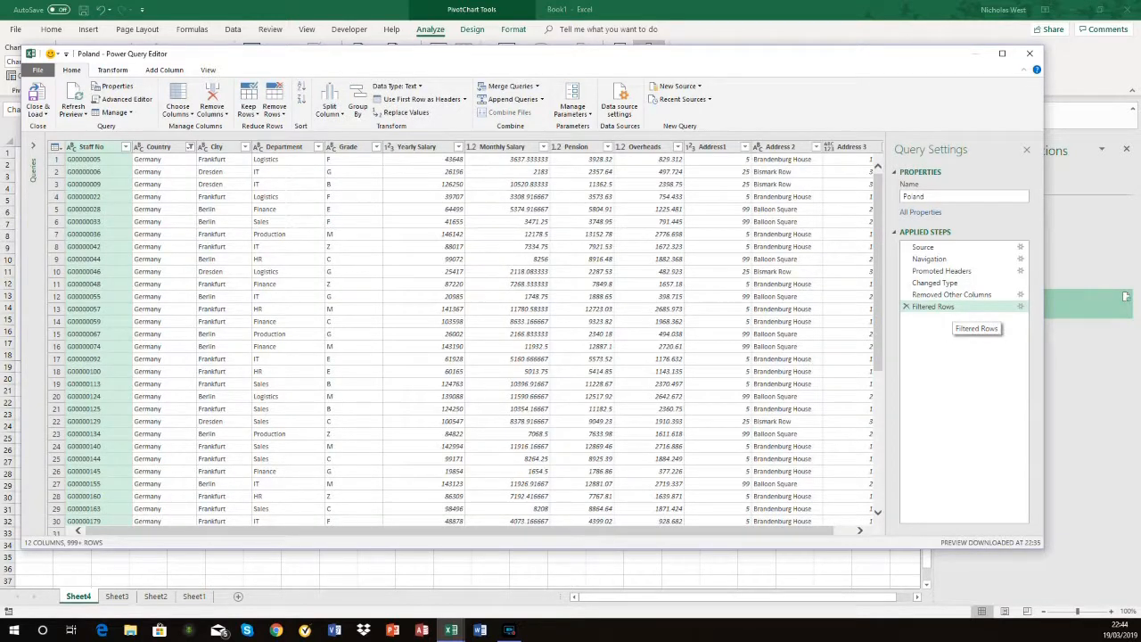
right_click(933, 306)
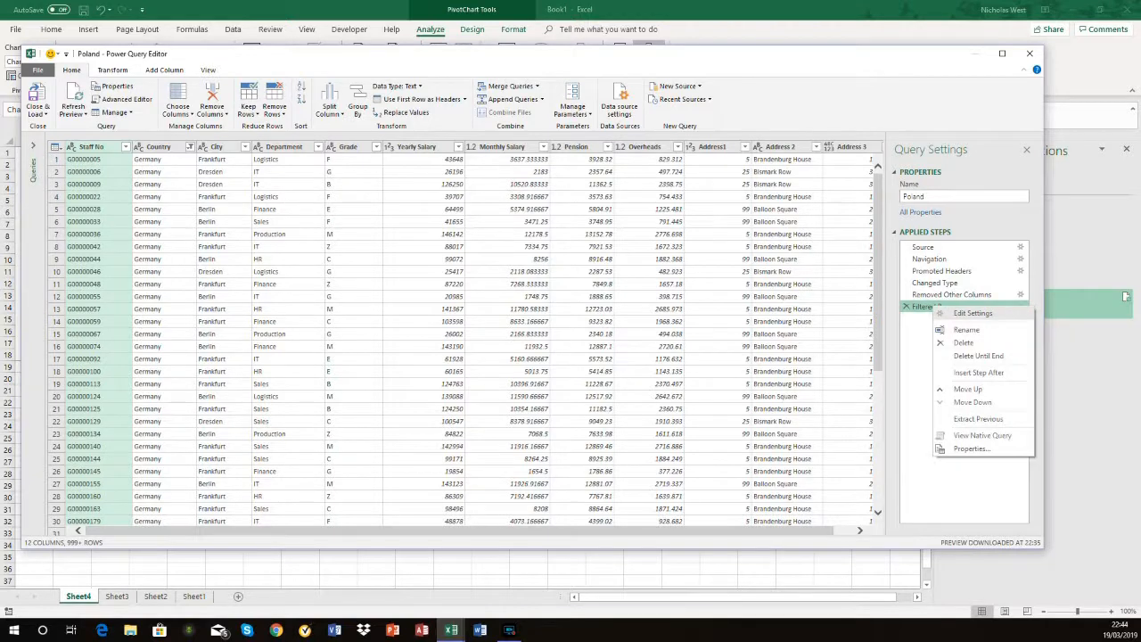
click(966, 313)
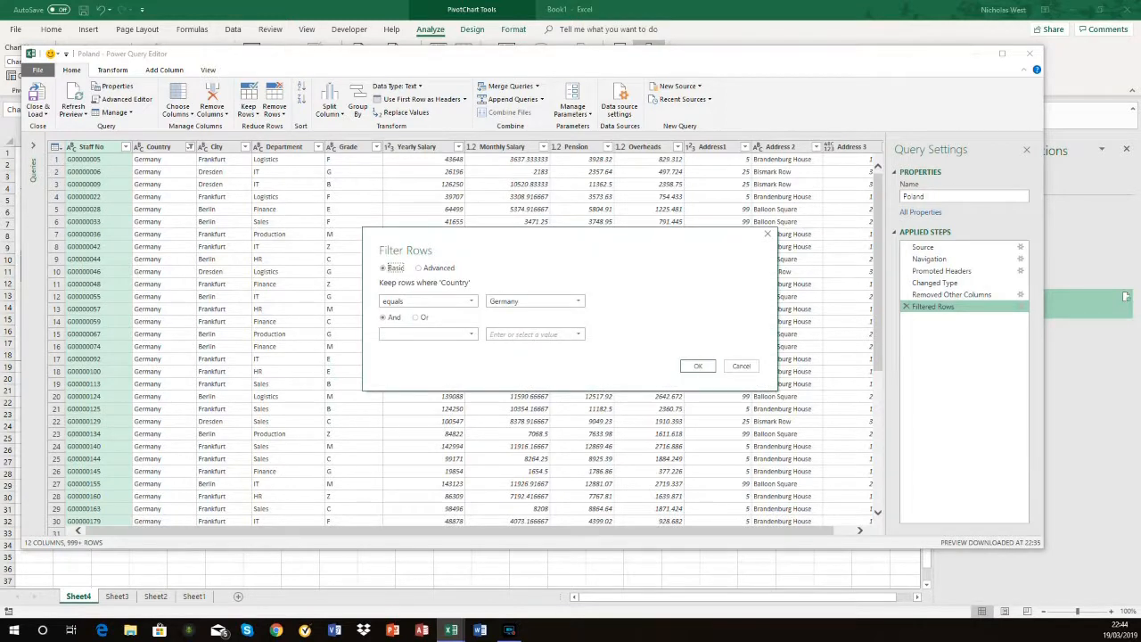
click(539, 302)
click(578, 302)
click(535, 339)
click(698, 365)
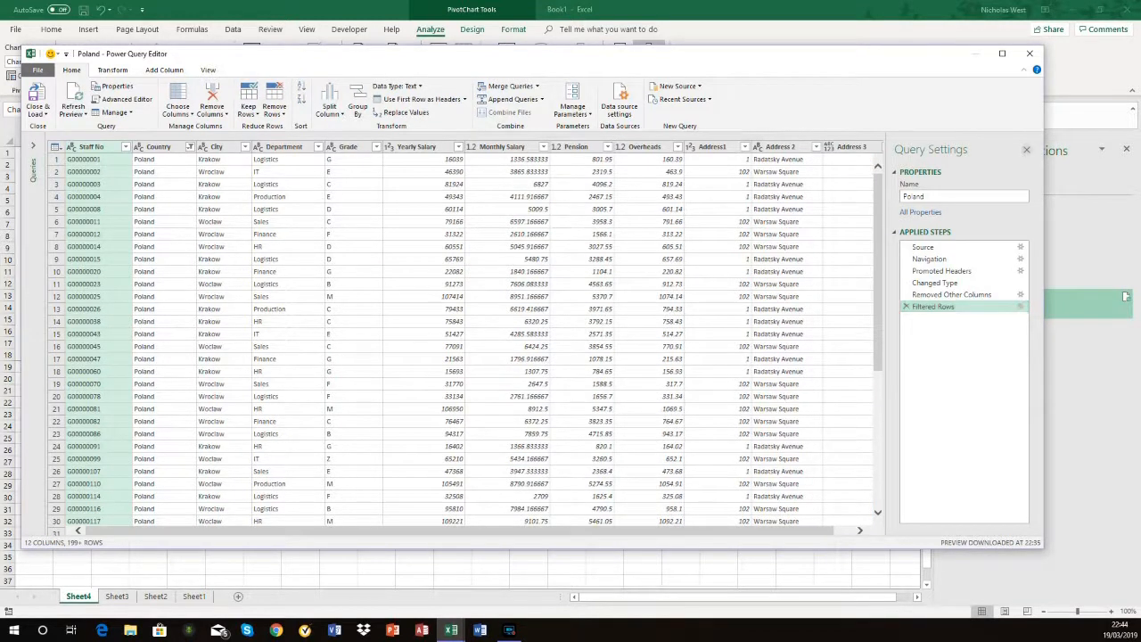
Step: Close the Query Settings pane and the query editor, keeping the changes to the Poland query
click(1026, 150)
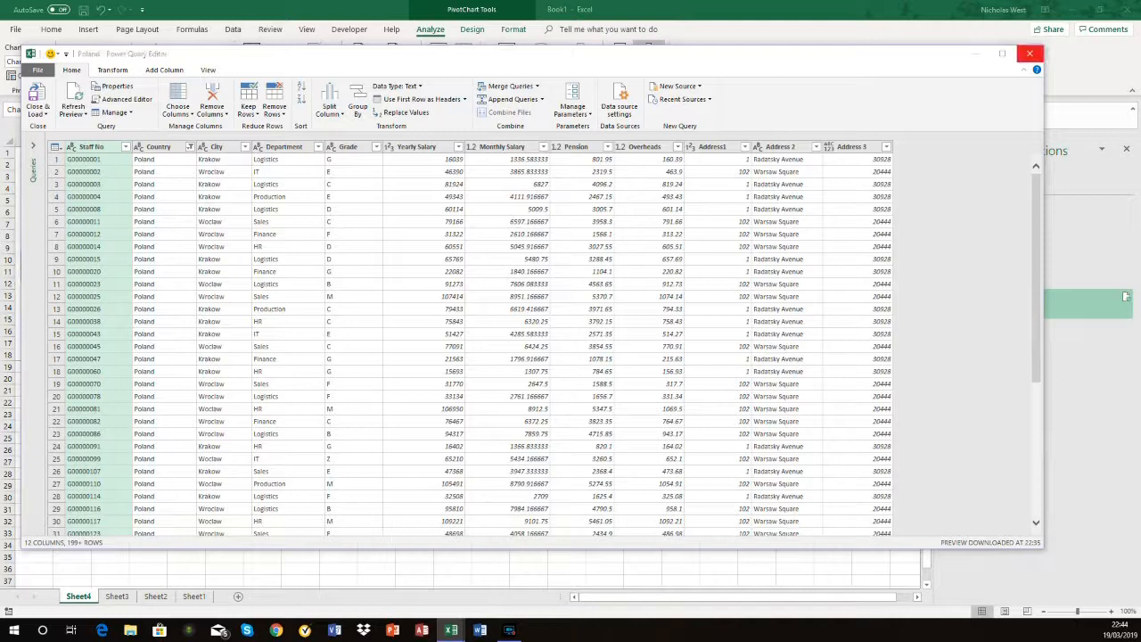
click(1029, 53)
key(Return)
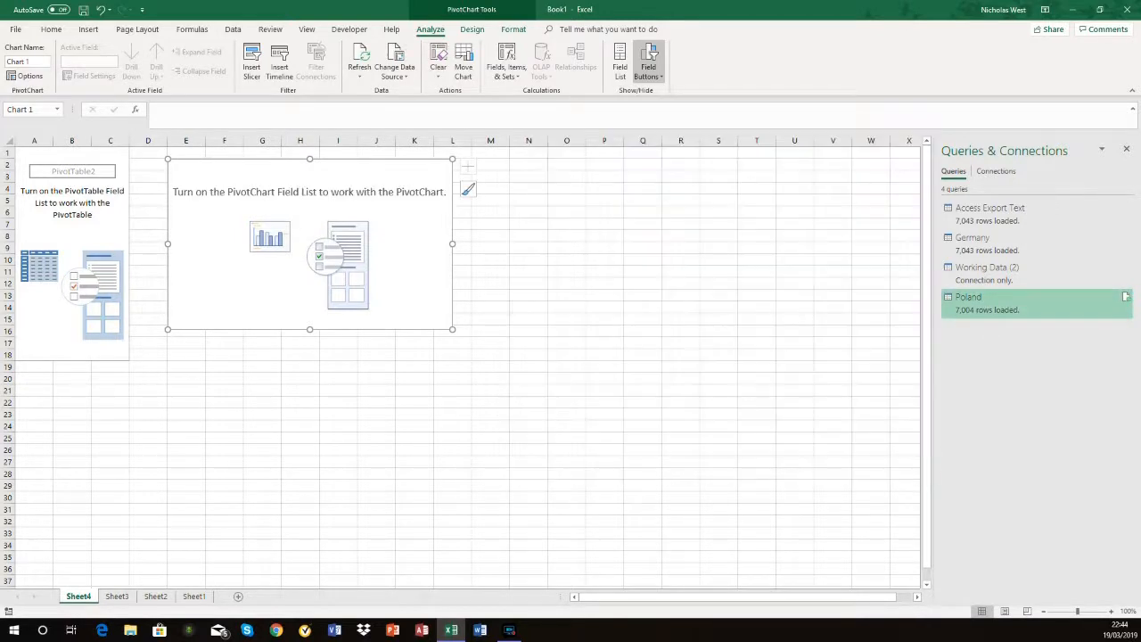
mouse_move(1007, 303)
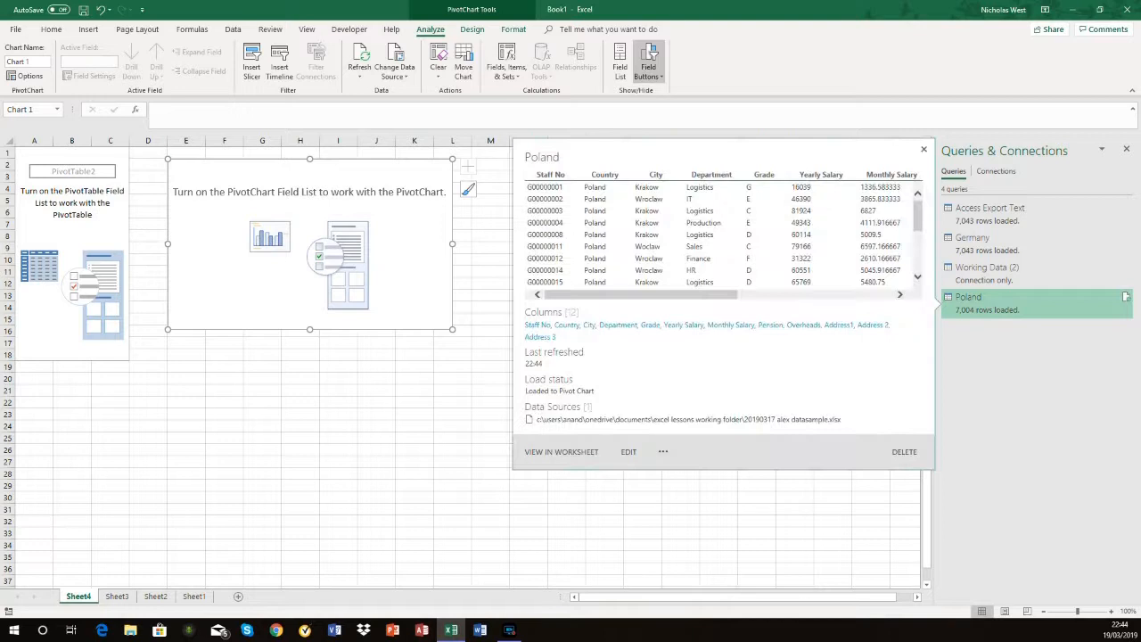
Step: Show the field list for the empty PivotTable on Sheet4 and add Country and City as rows and Staff No as values
click(111, 224)
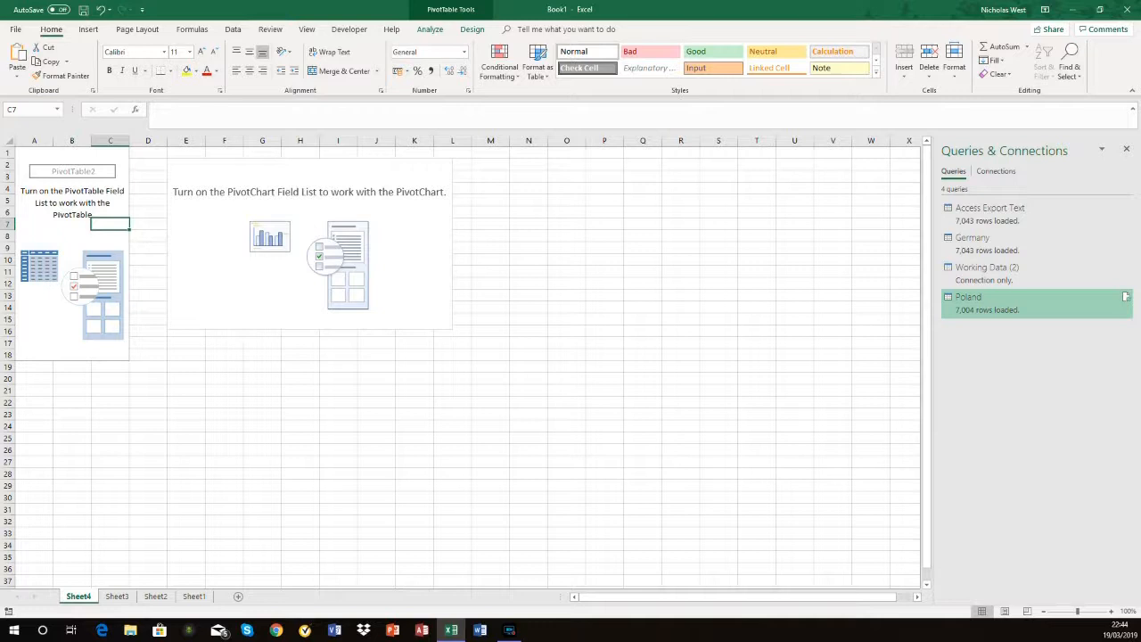
click(430, 29)
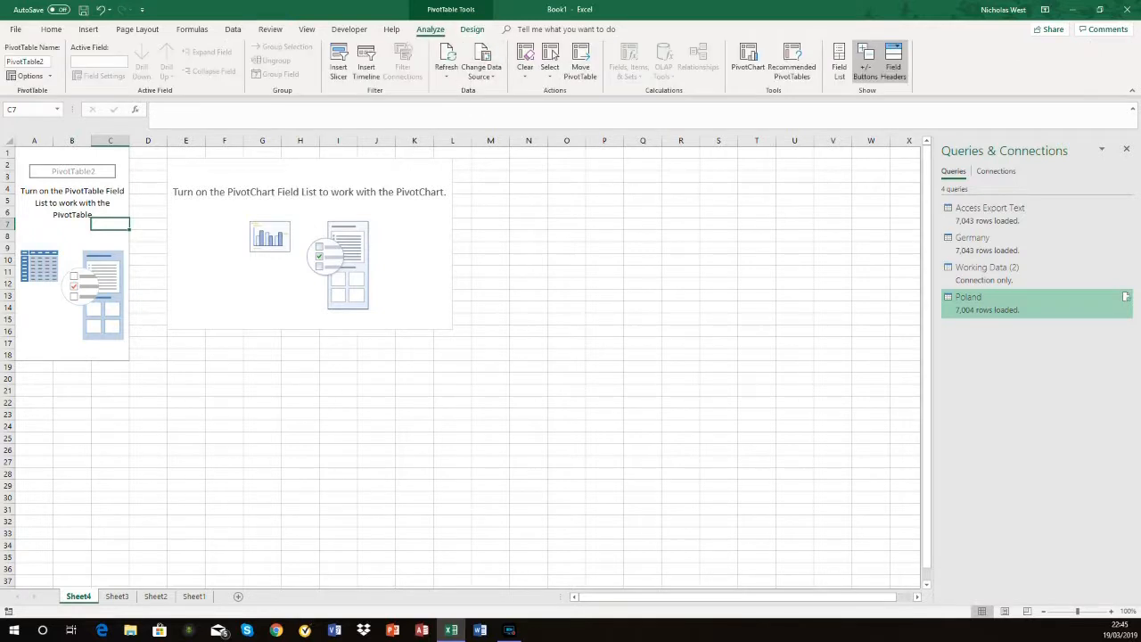
click(839, 64)
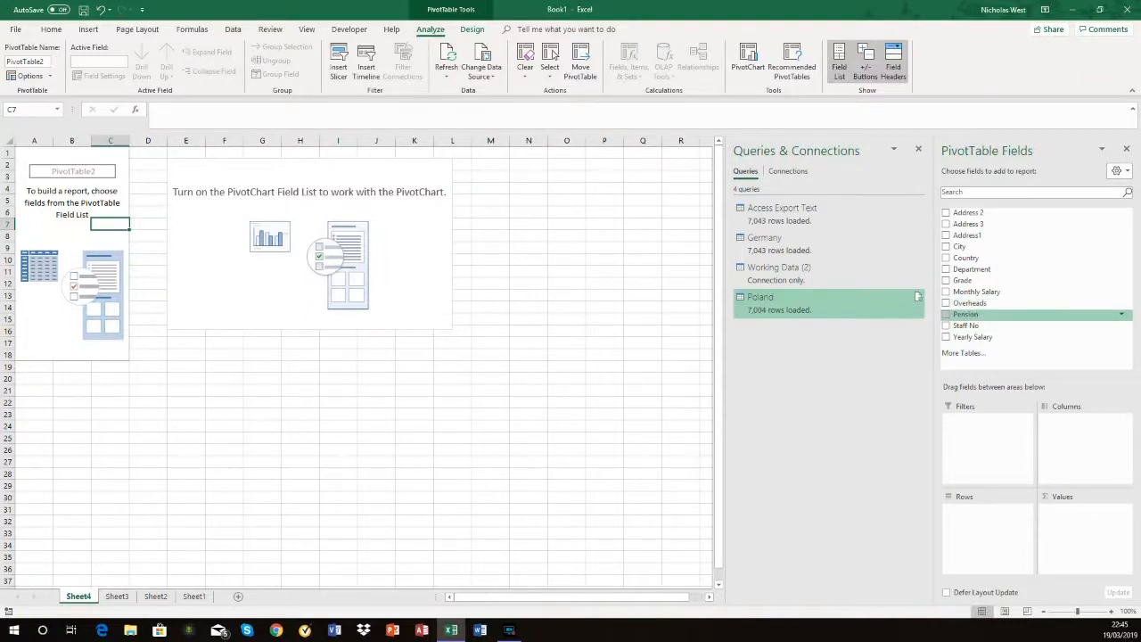
drag(966, 258, 988, 517)
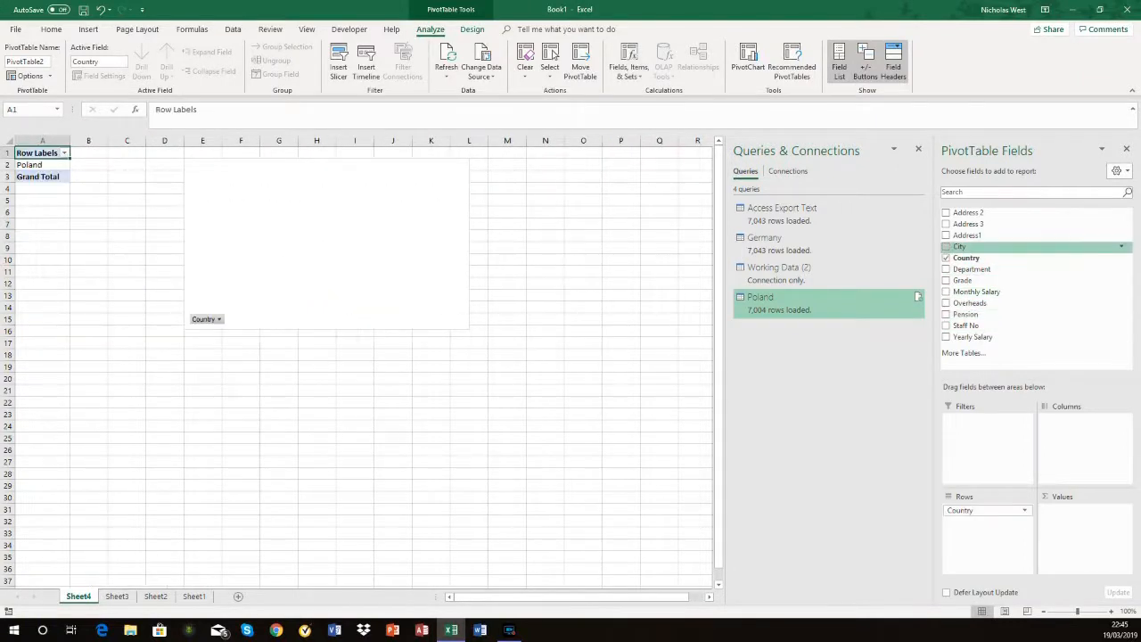
drag(959, 246, 988, 526)
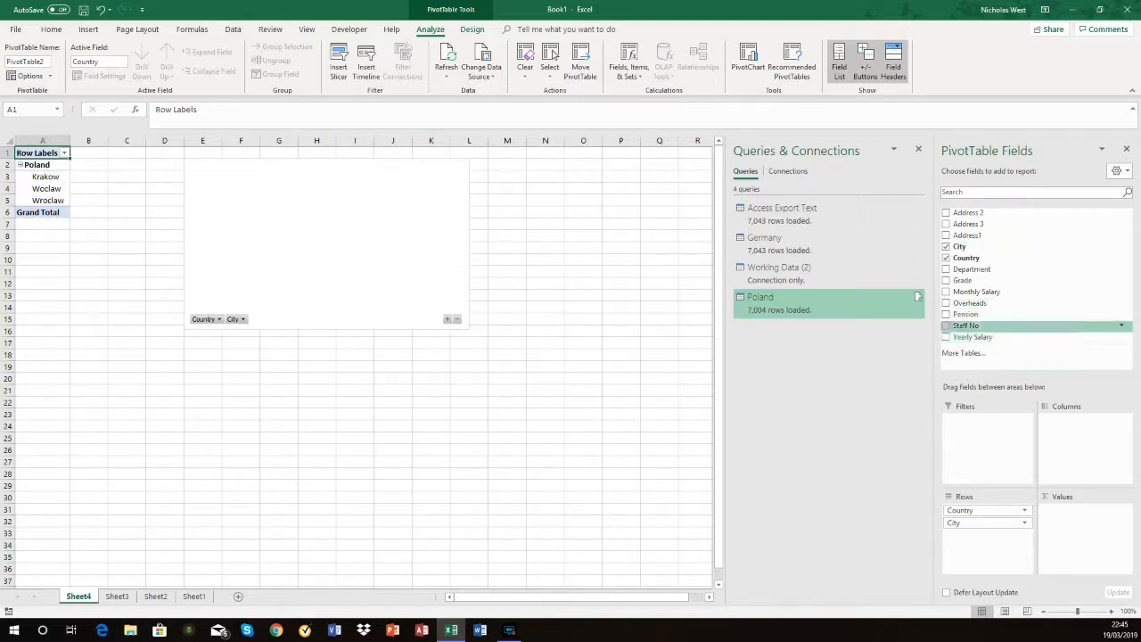
drag(966, 325, 1082, 522)
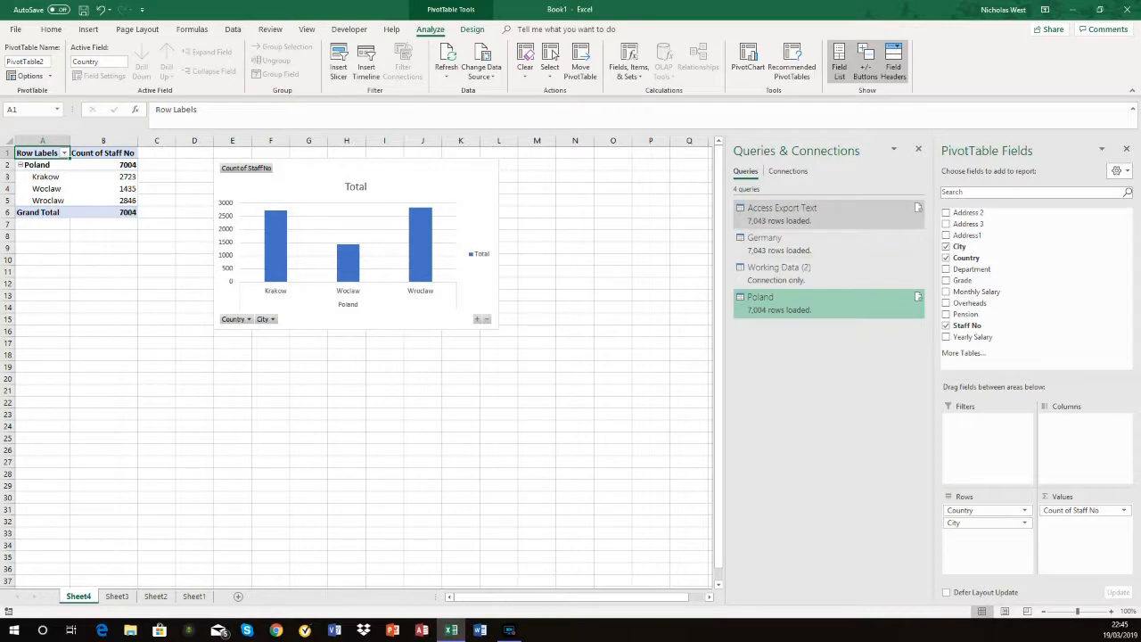
mouse_move(802, 214)
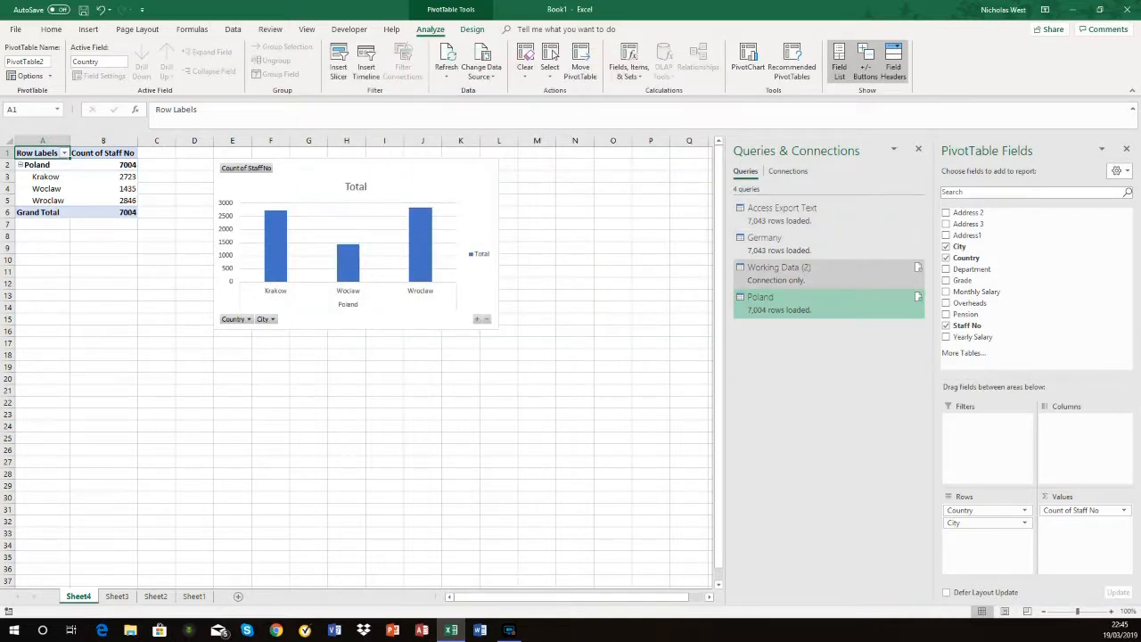
mouse_move(779, 268)
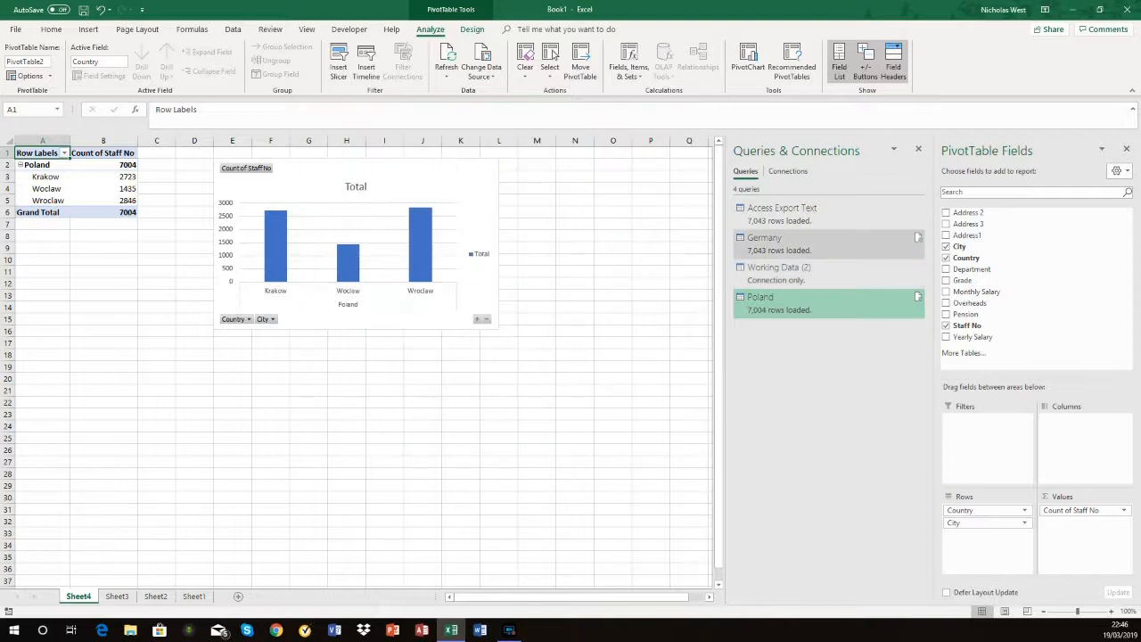
mouse_move(802, 242)
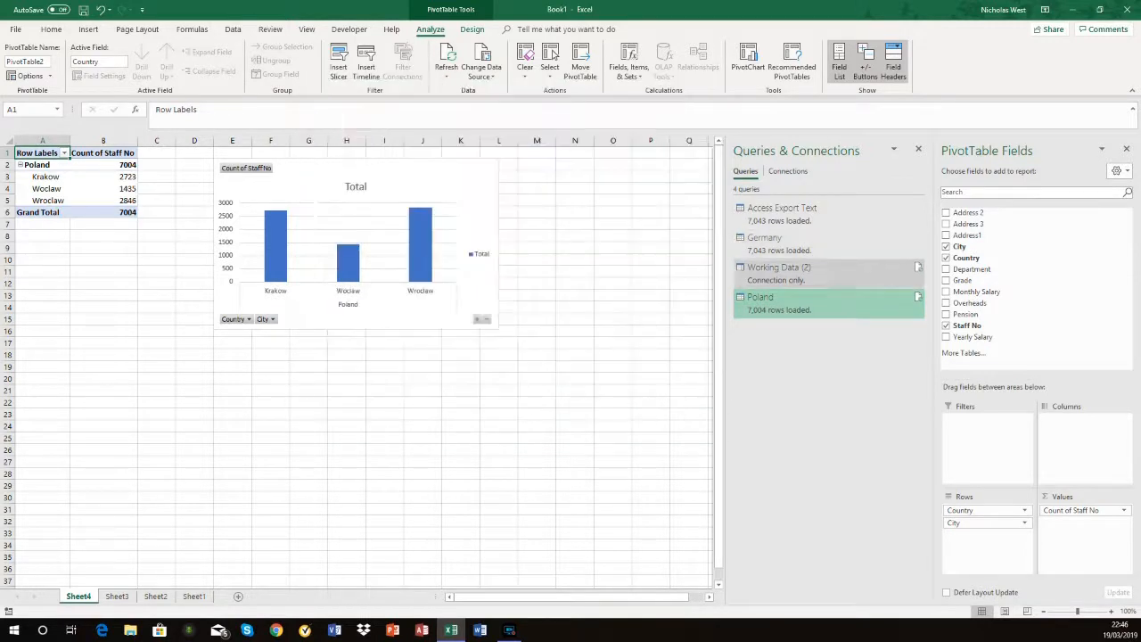
mouse_move(802, 303)
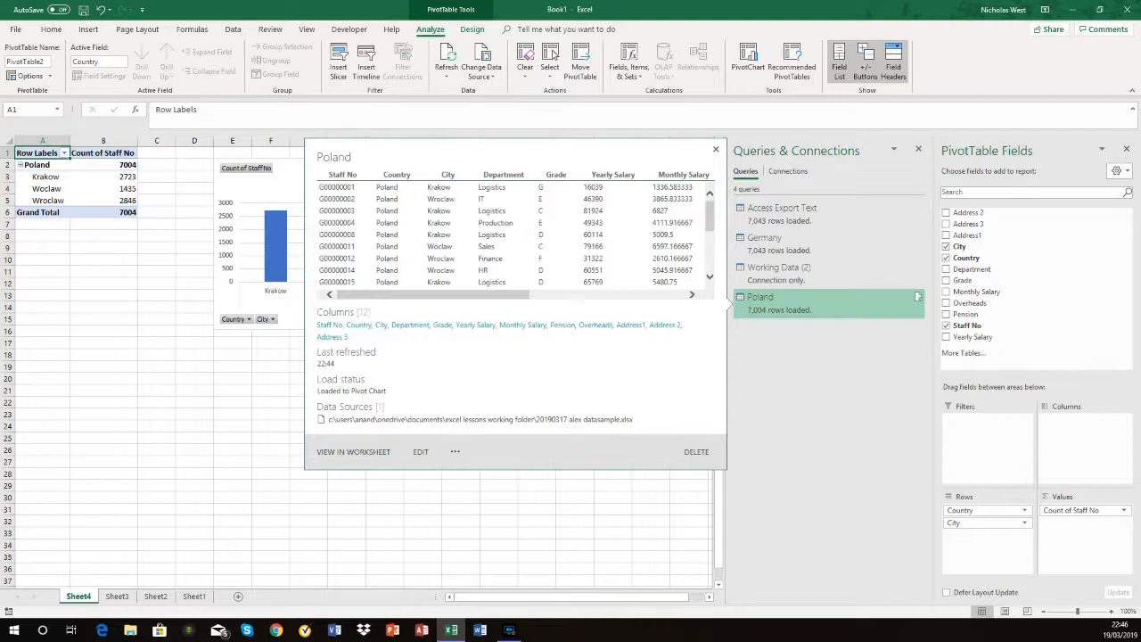